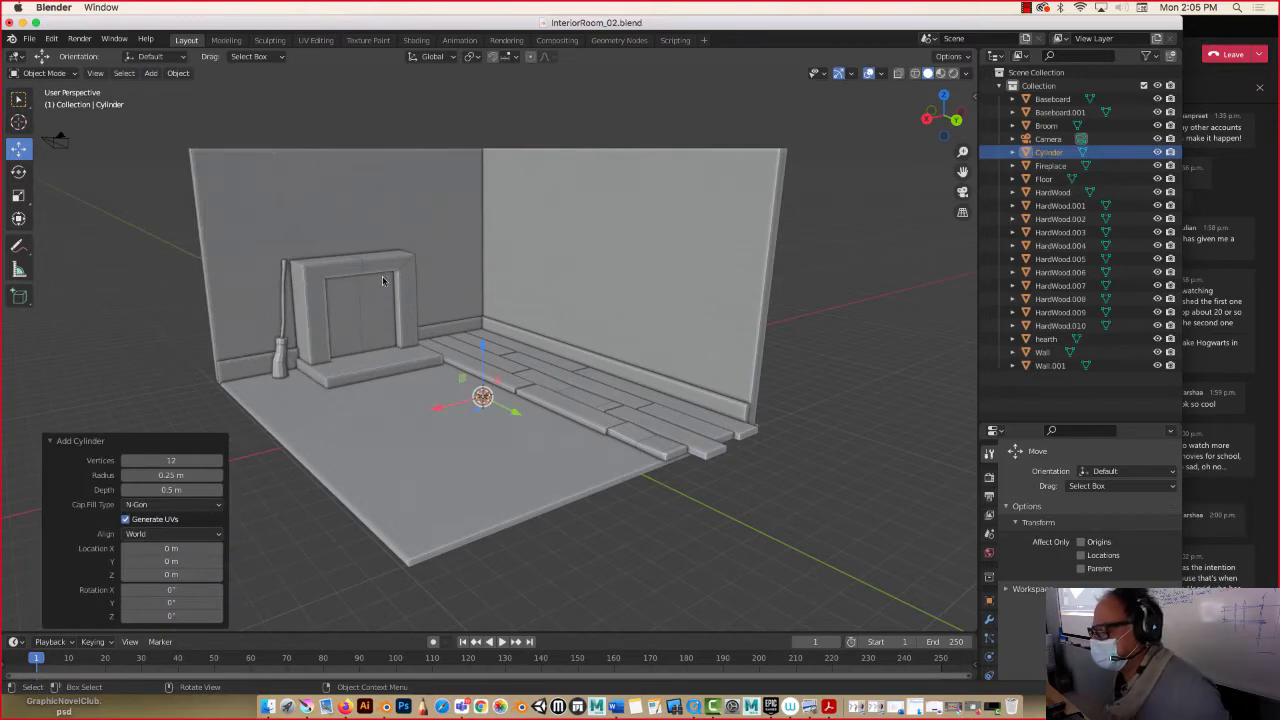
pyautogui.scroll(4, 439, 374)
pyautogui.scroll(-2, 439, 374)
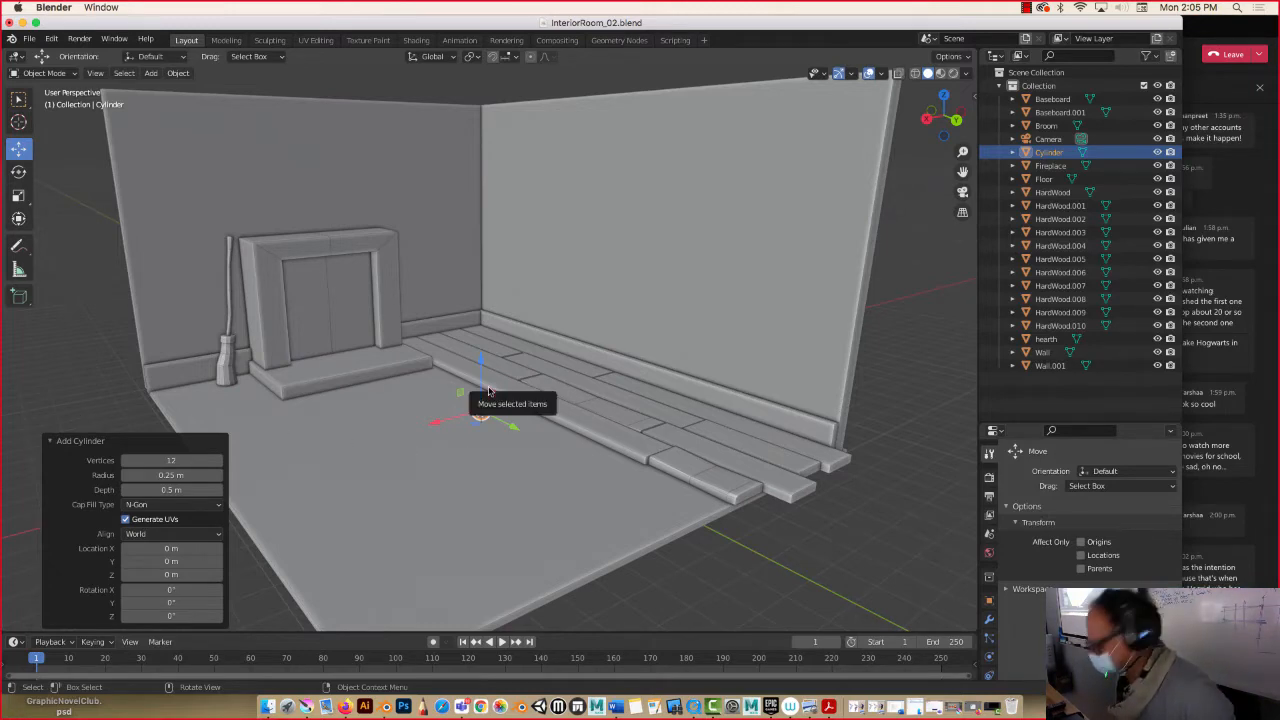
pyautogui.press('KP_Decimal')
pyautogui.scroll(-5, 468, 250)
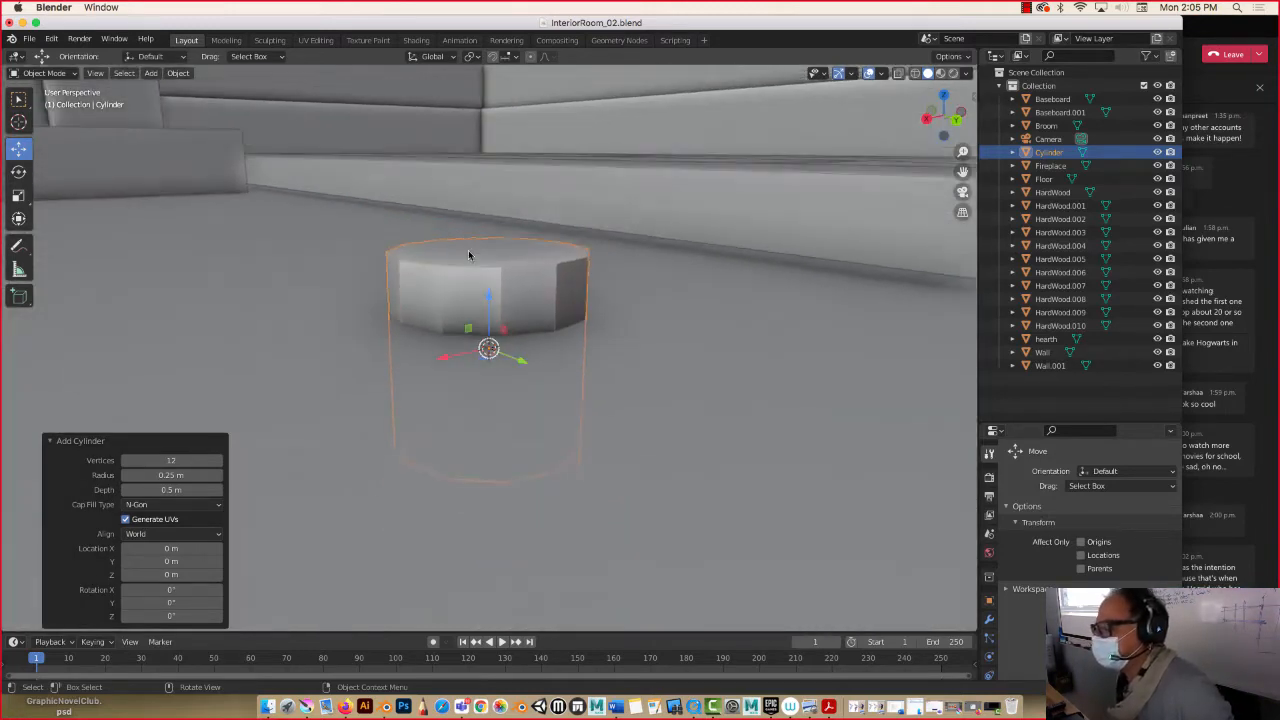
pyautogui.press('g')
pyautogui.moveTo(483, 189); pyautogui.dragTo(479, 195)
pyautogui.moveTo(411, 225); pyautogui.dragTo(396, 271, button='middle')
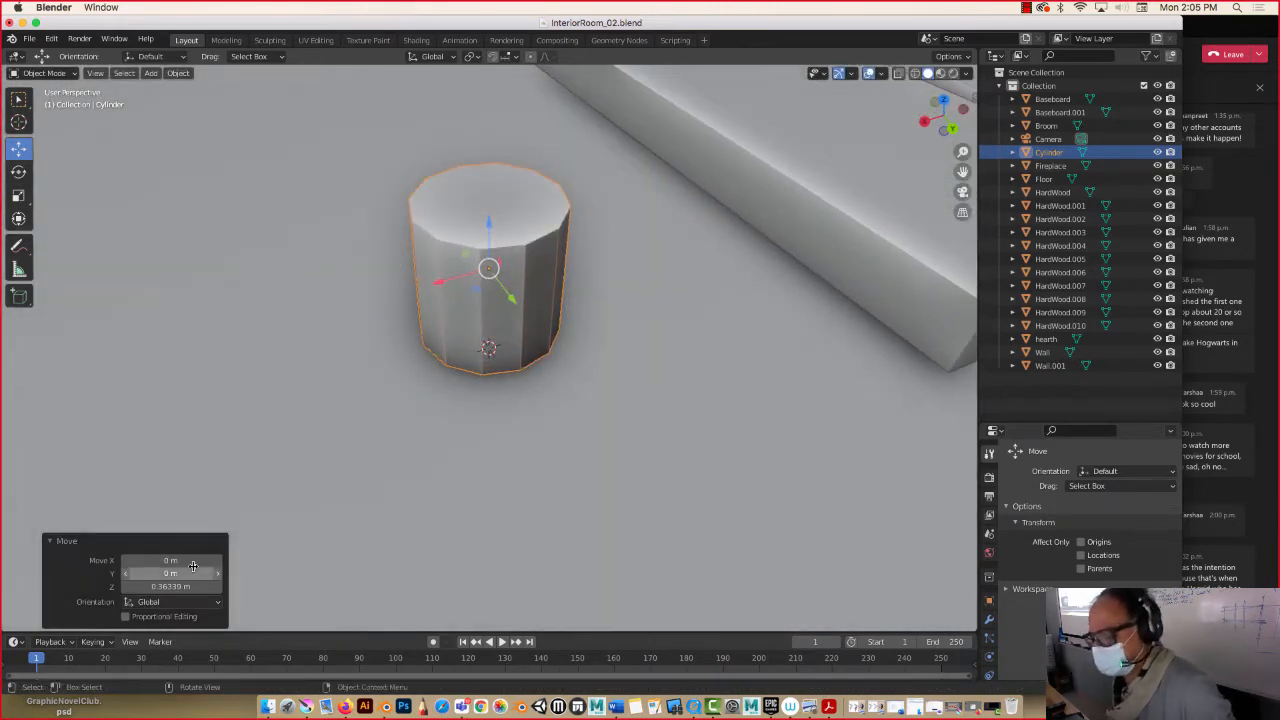
pyautogui.hotkey('ctrl', 'z')
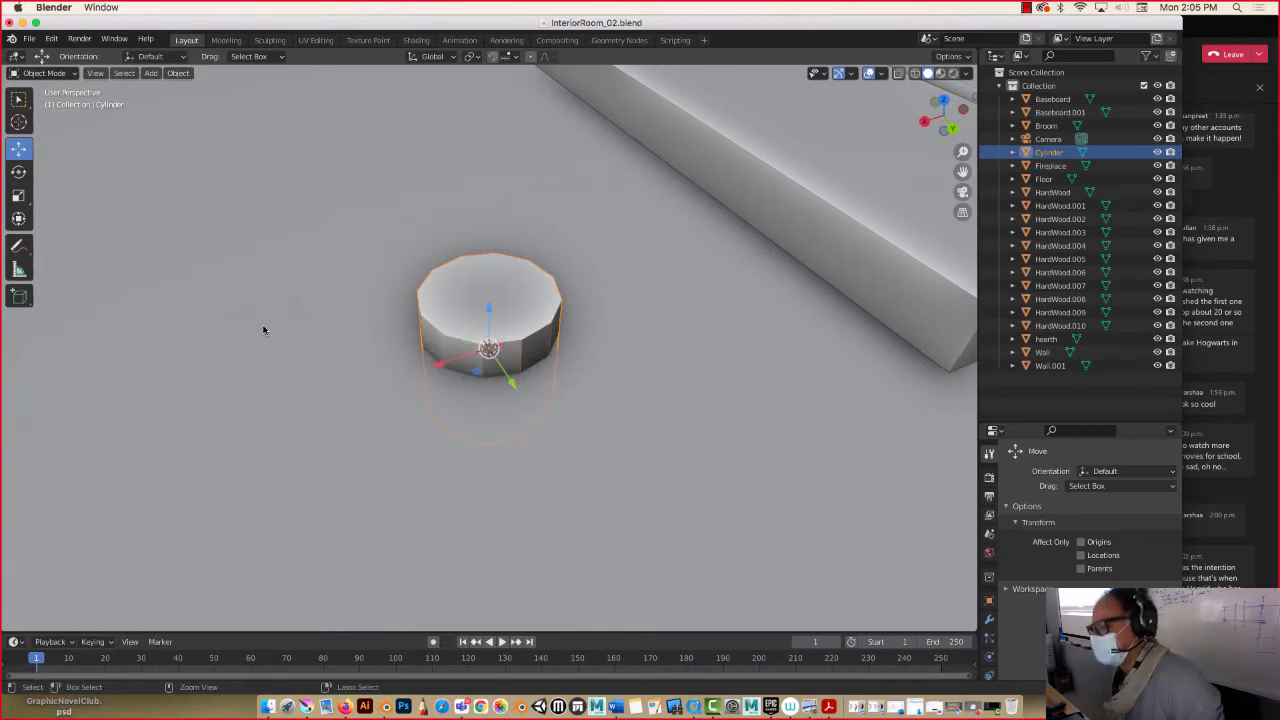
# Undo adding the small cylinder and add a new mesh cylinder with 32 vertices.
pyautogui.hotkey('ctrl', 'z')
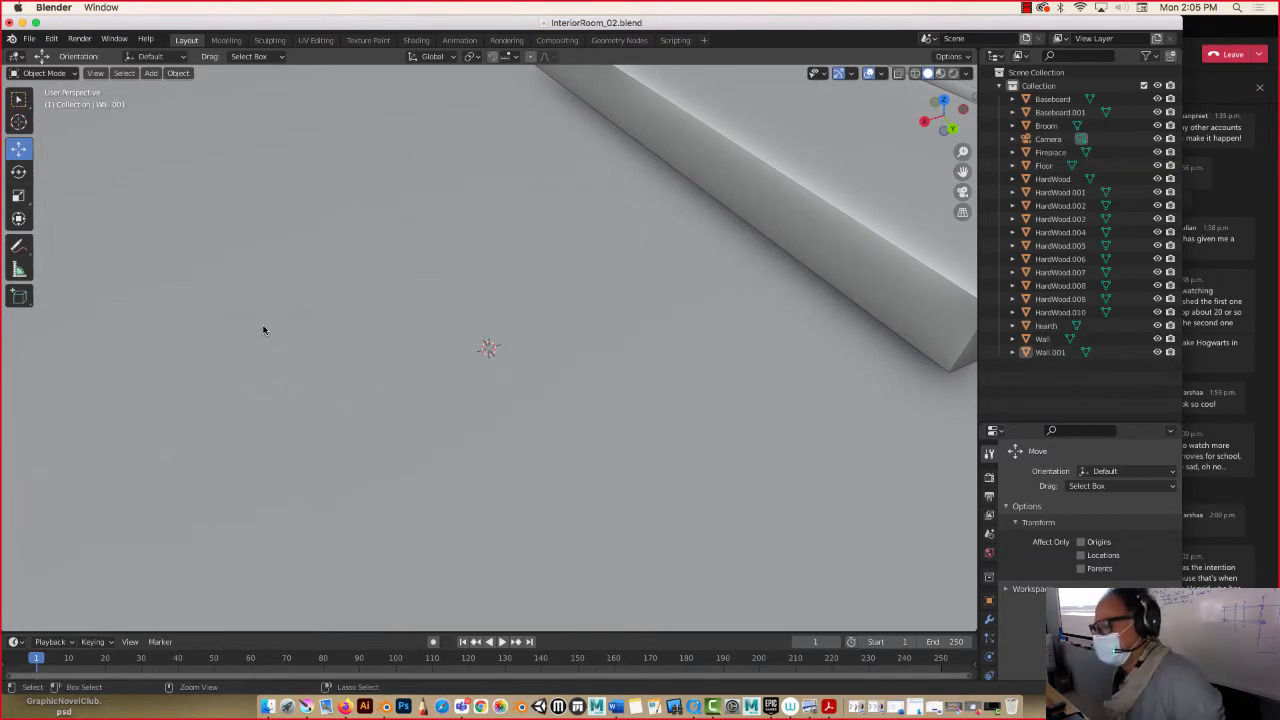
pyautogui.click(151, 73)
pyautogui.moveTo(168, 88)
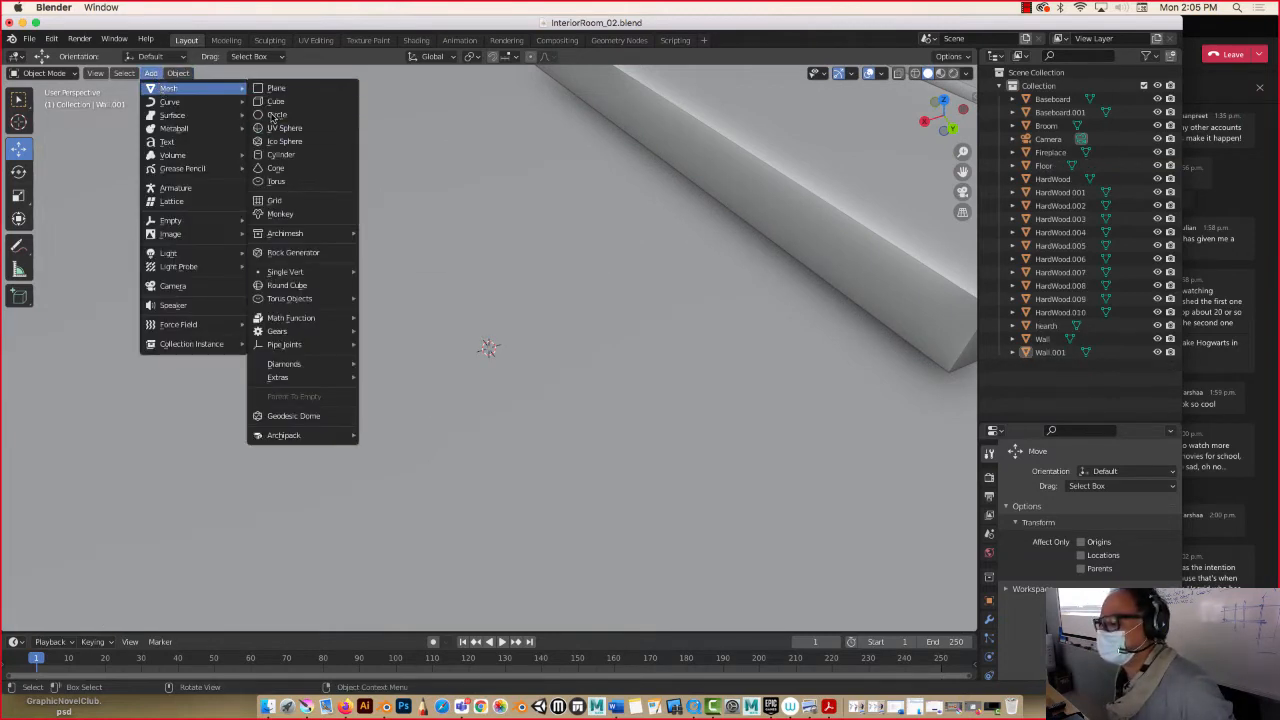
pyautogui.click(278, 155)
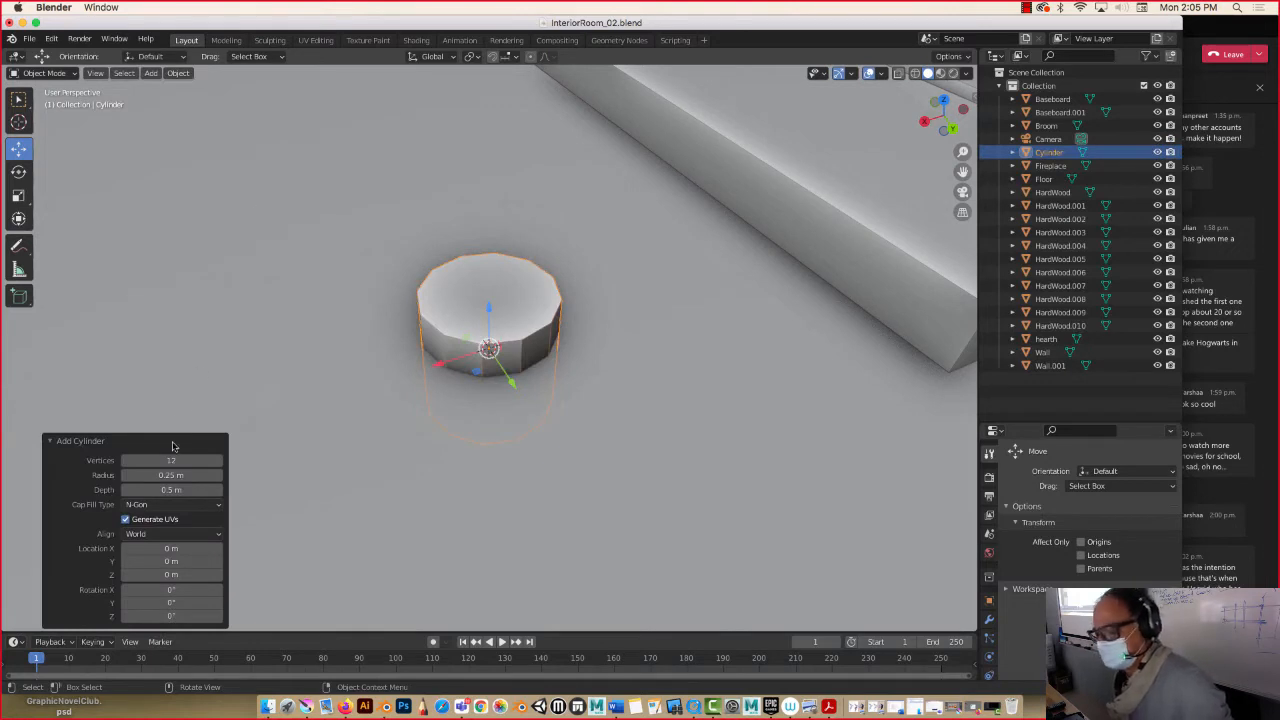
pyautogui.moveTo(174, 459)
pyautogui.mouseDown()
pyautogui.moveTo(140, 459)
pyautogui.moveTo(178, 456)
pyautogui.mouseUp()
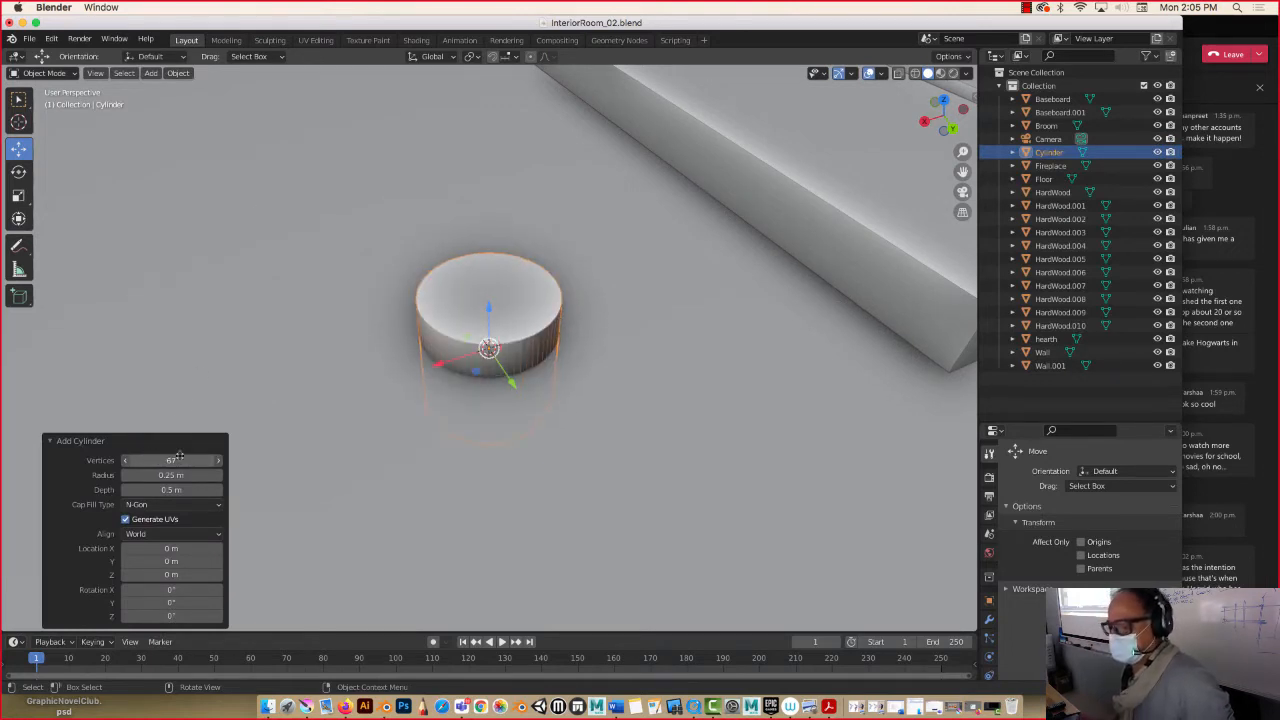
pyautogui.click(180, 459)
pyautogui.write('3')
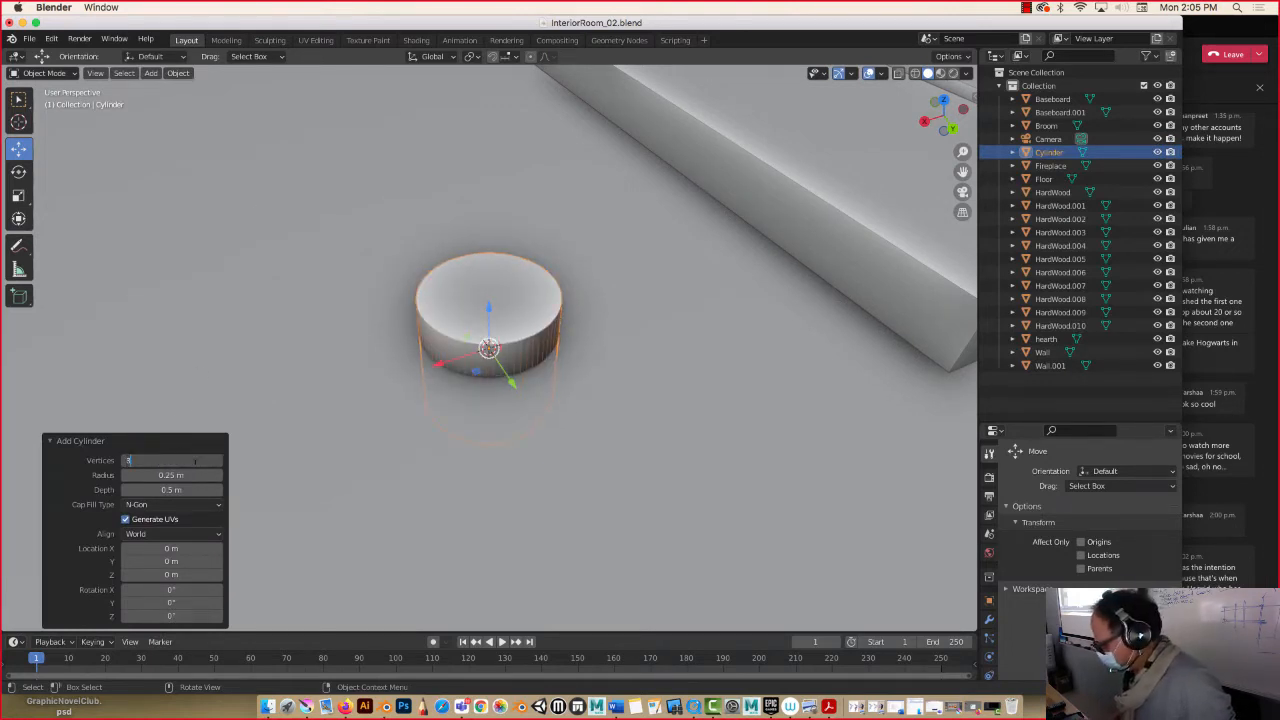
pyautogui.write('2')
pyautogui.press('Return')
# Set the new cylinder's radius to 1 m and its depth to 3 m.
pyautogui.click(189, 475)
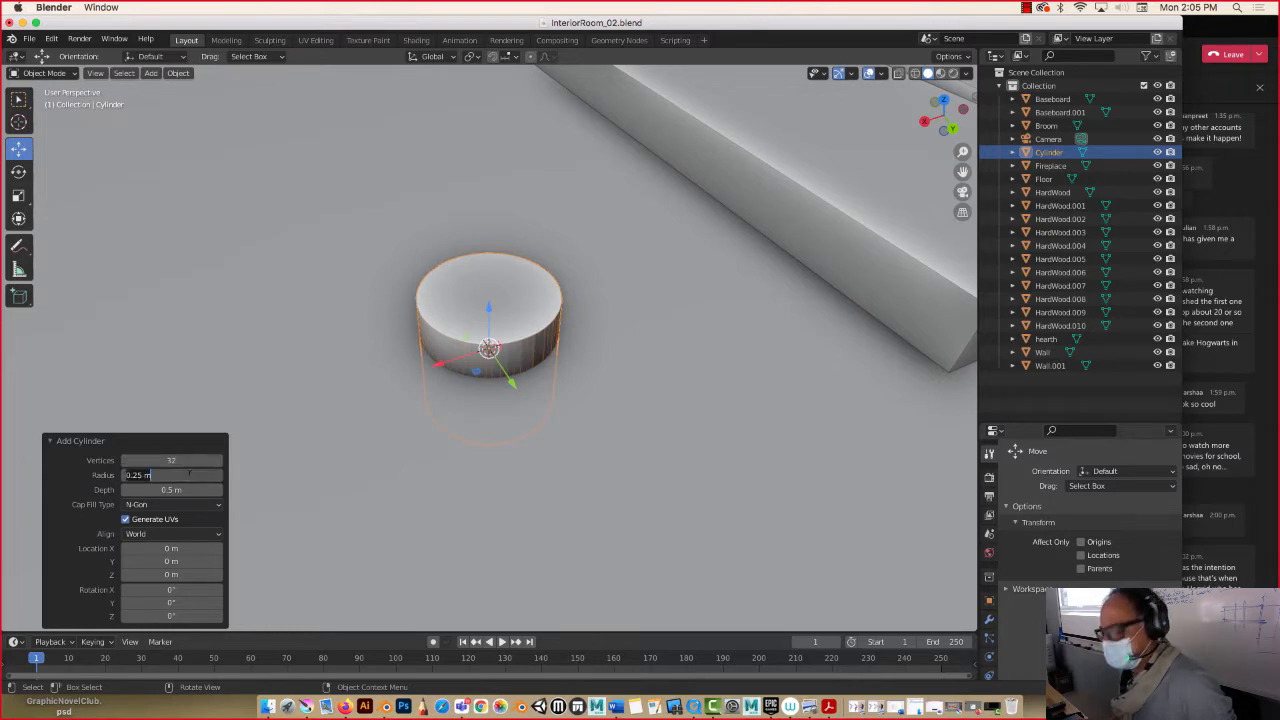
pyautogui.write('1')
pyautogui.press('Return')
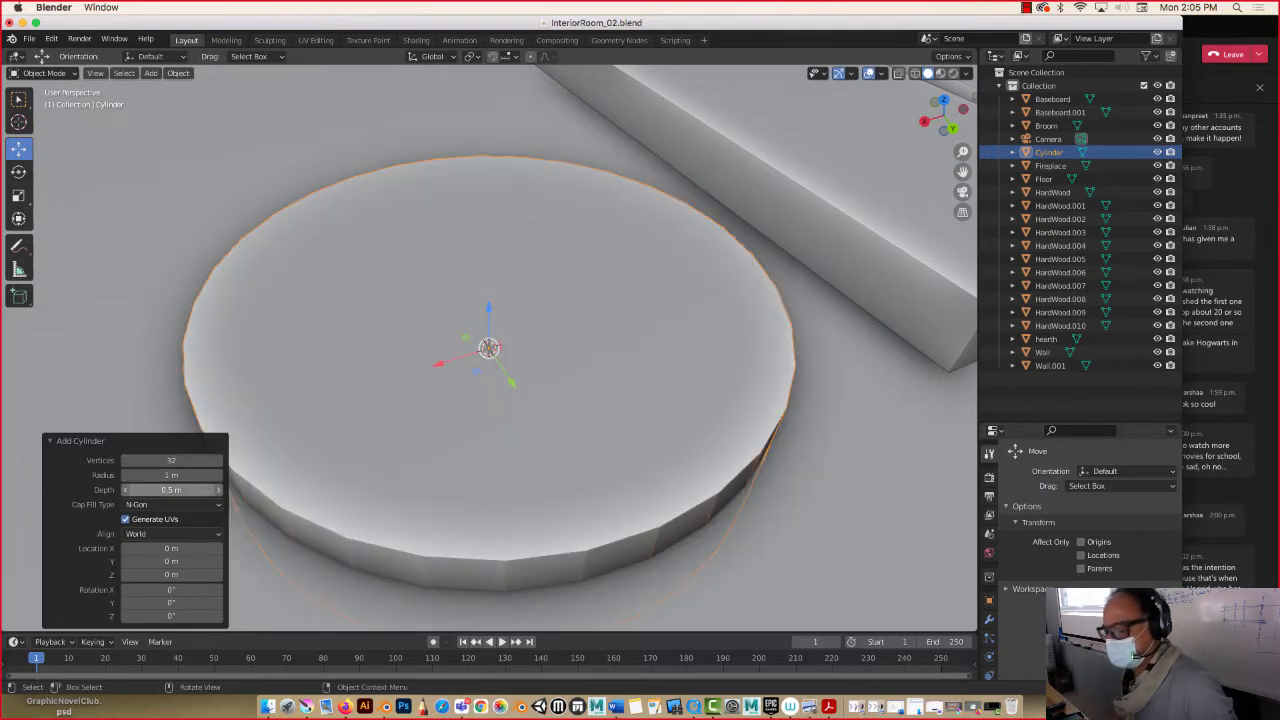
pyautogui.click(171, 489)
pyautogui.write('3')
pyautogui.press('Return')
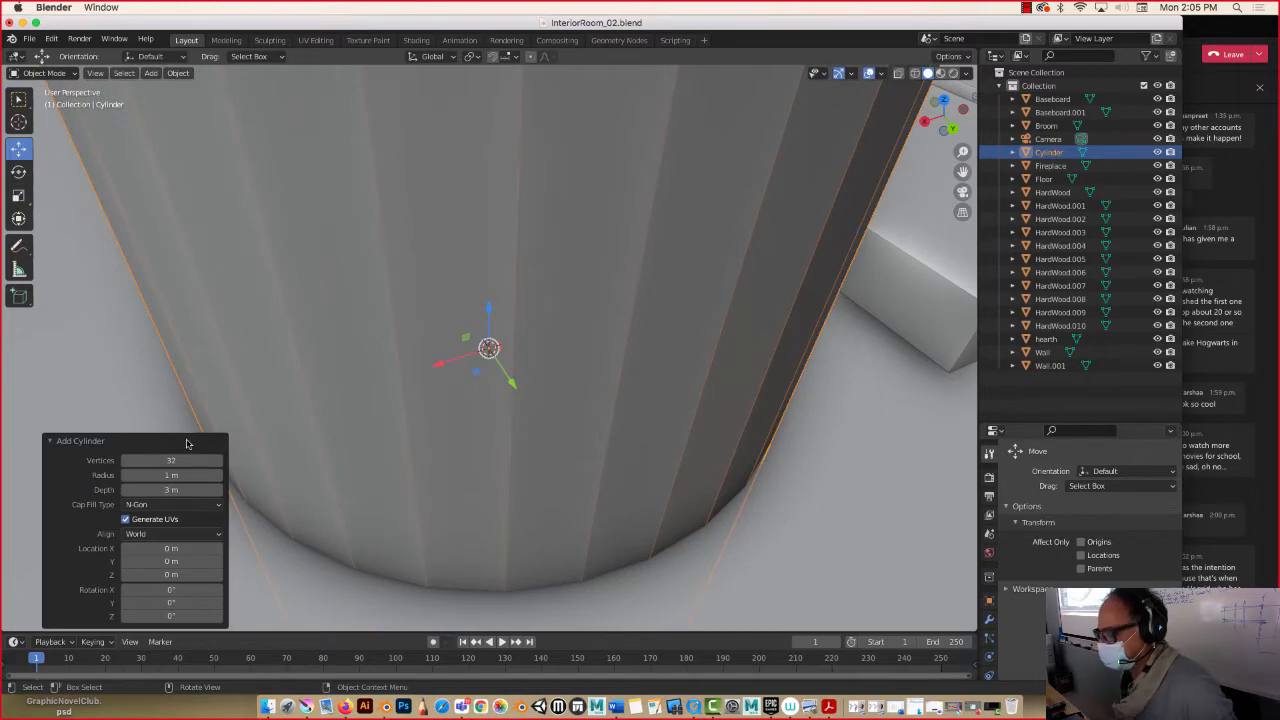
pyautogui.scroll(-8, 300, 392)
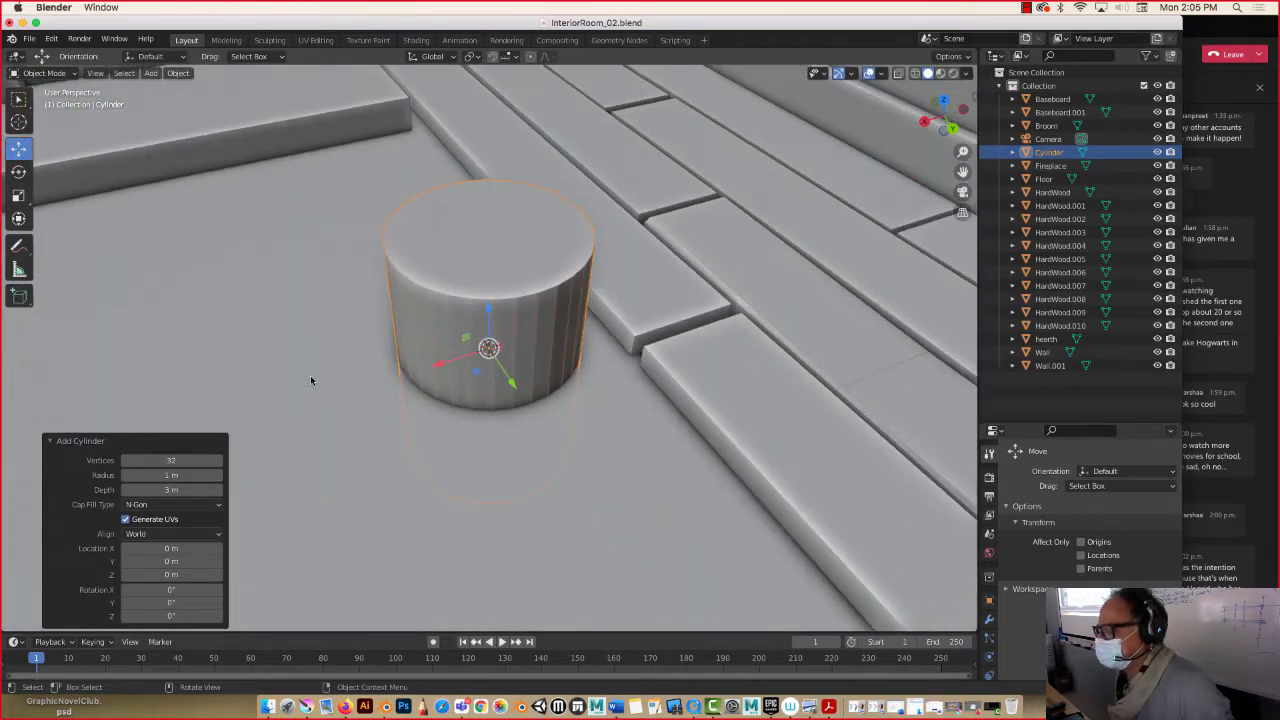
pyautogui.moveTo(310, 380); pyautogui.dragTo(306, 357, button='middle')
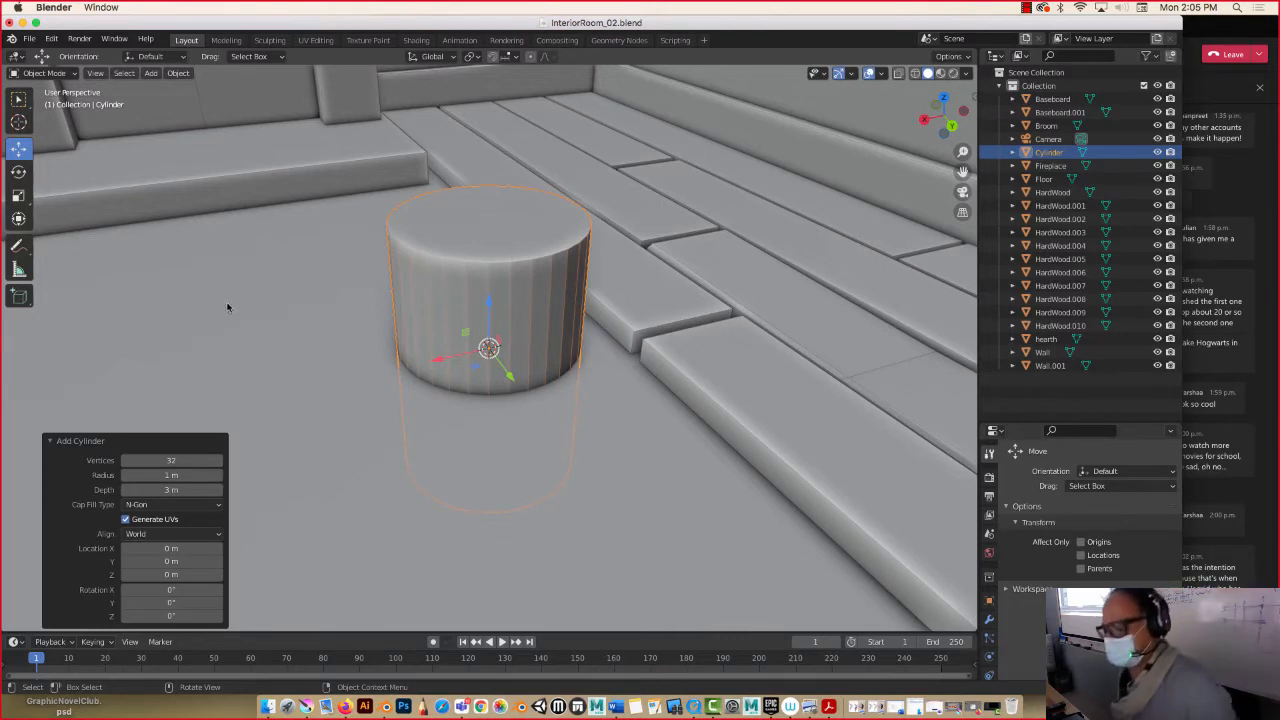
# Set the cylinder's depth to 2 m and its vertex count to 16.
pyautogui.click(160, 490)
pyautogui.write('1')
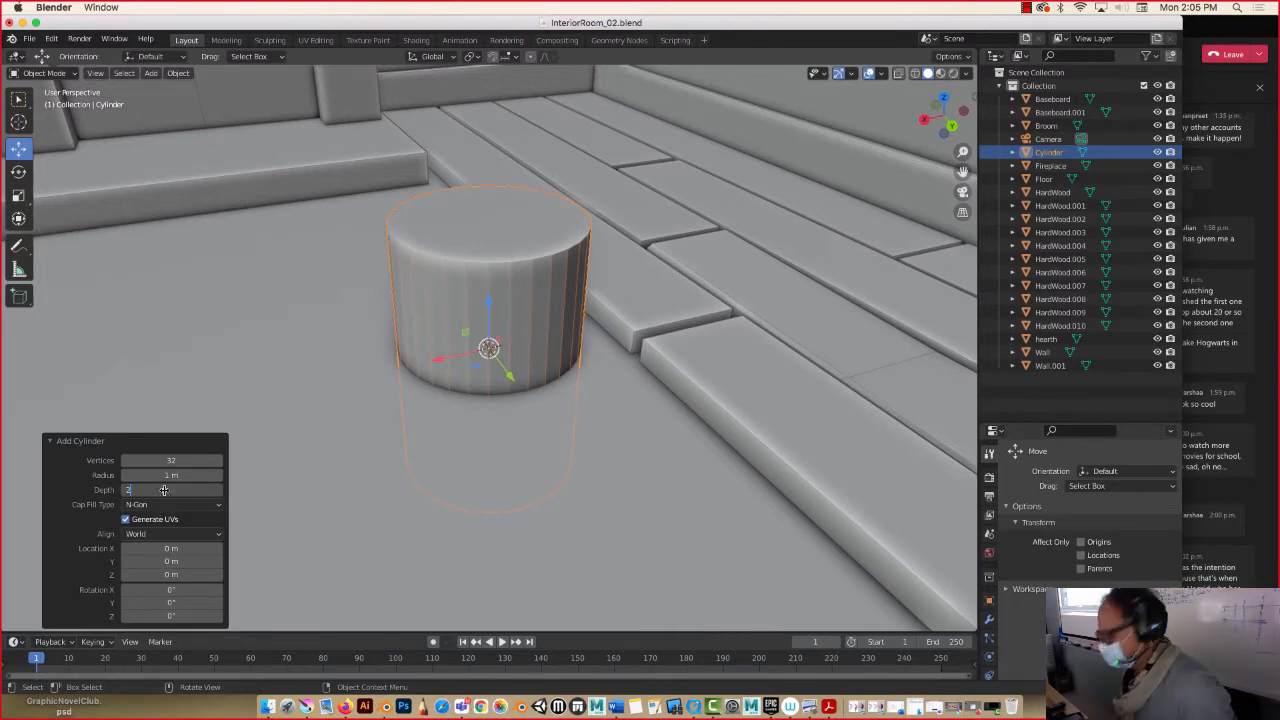
pyautogui.press('Return')
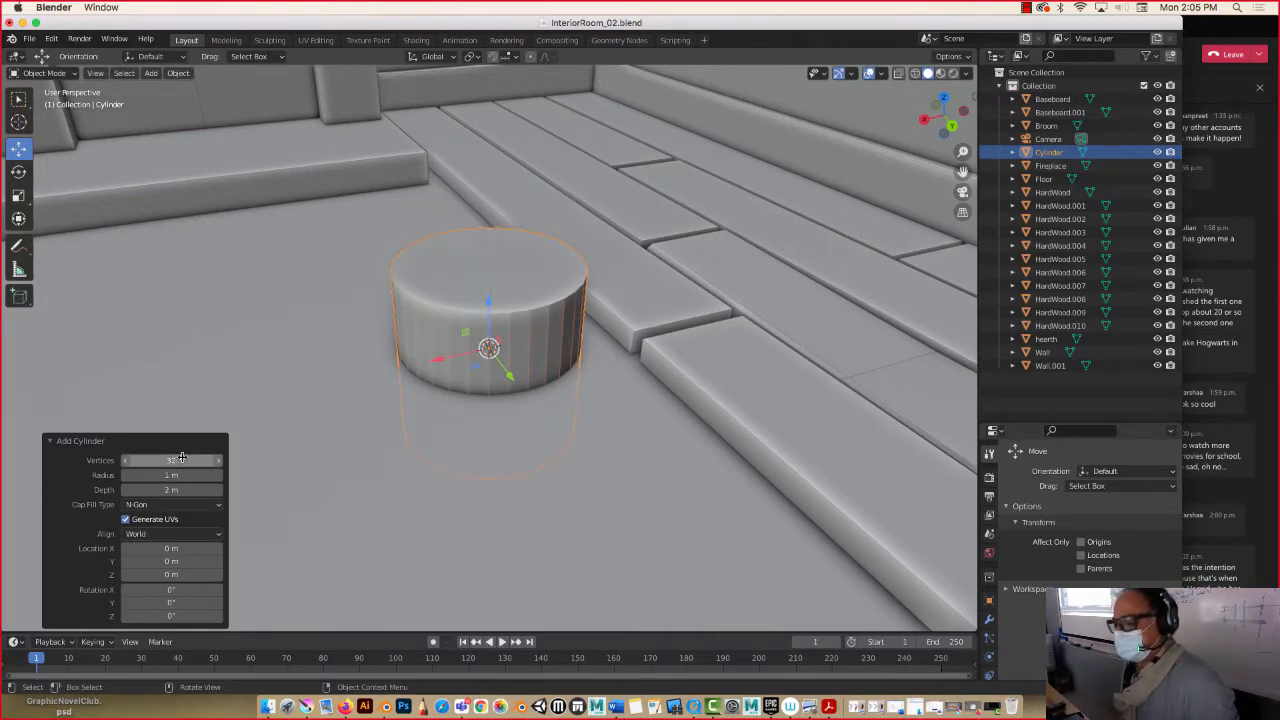
pyautogui.click(178, 460)
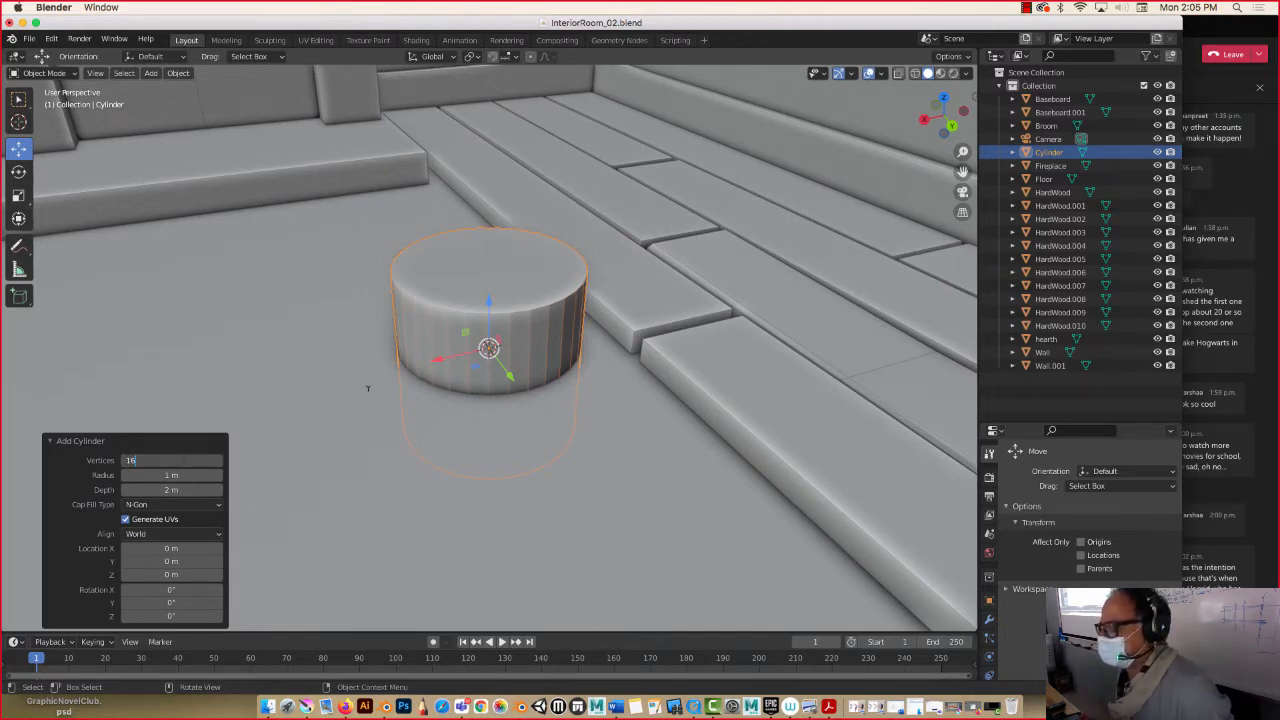
pyautogui.write('16')
pyautogui.press('Return')
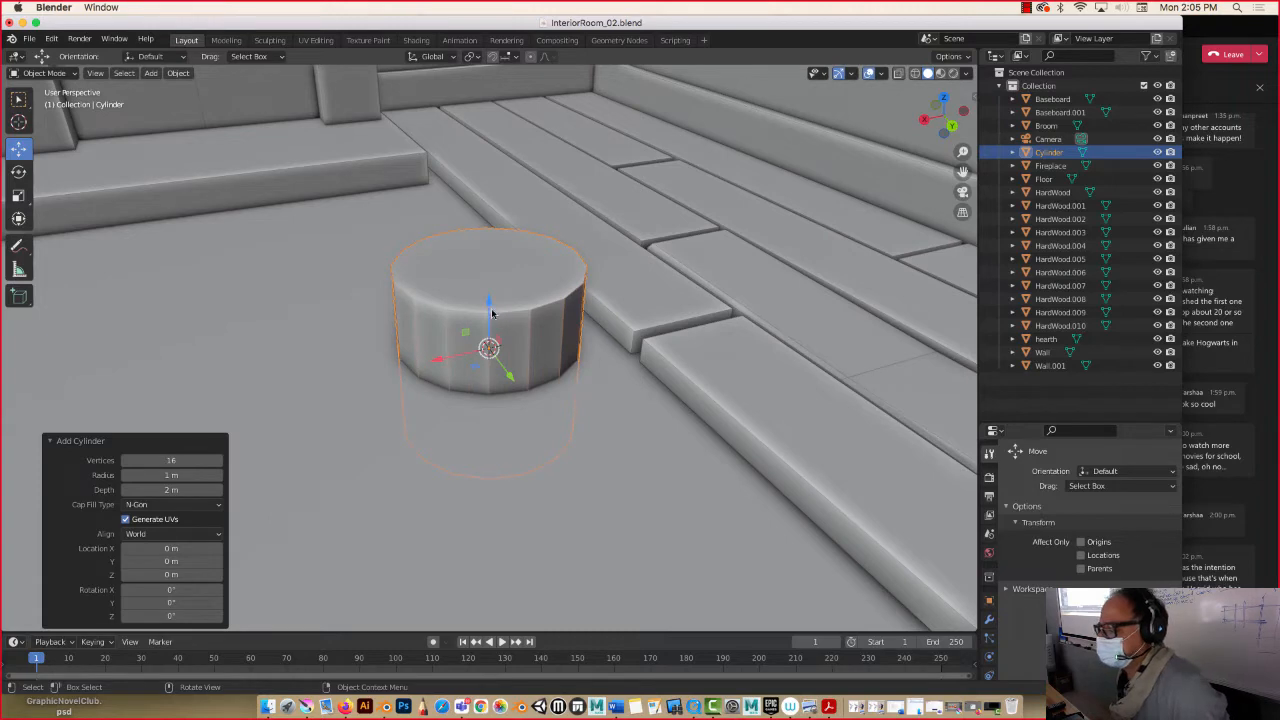
# Raise the cylinder about 1.12 m along Z so it stands on the floor.
pyautogui.moveTo(488, 306); pyautogui.dragTo(475, 213)
pyautogui.moveTo(473, 215); pyautogui.dragTo(393, 498, button='middle')
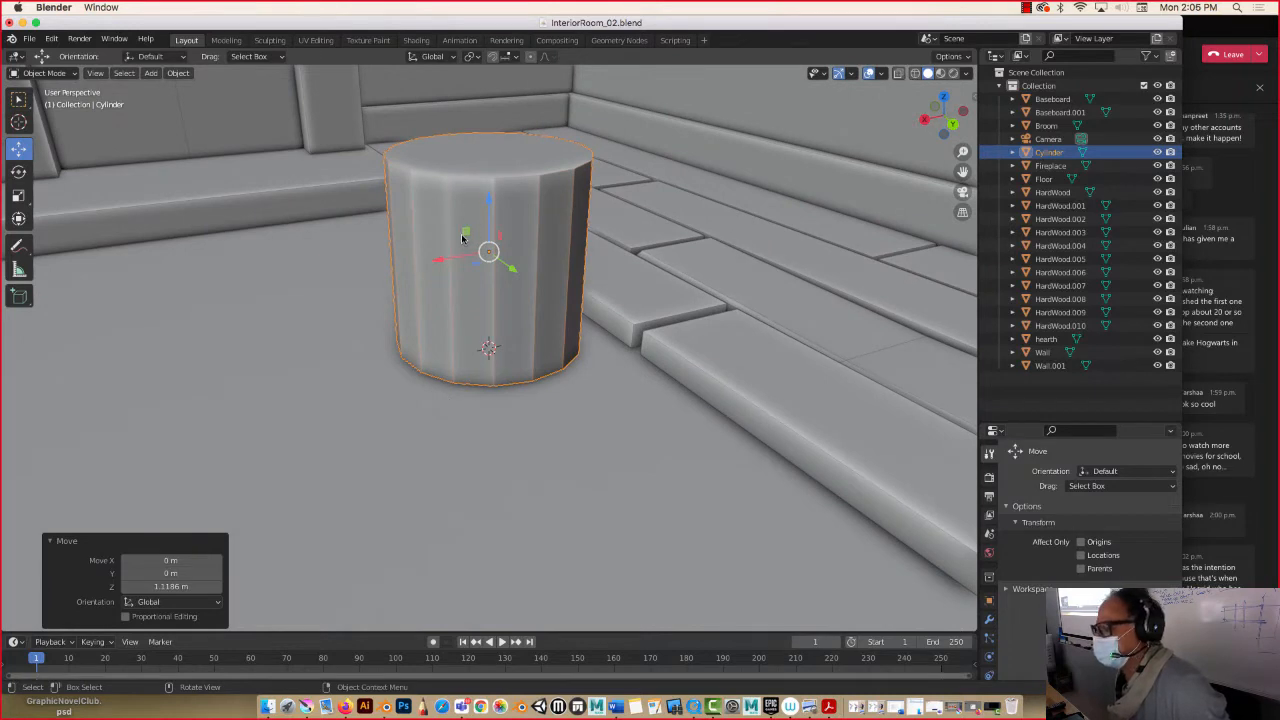
pyautogui.scroll(-3, 461, 234)
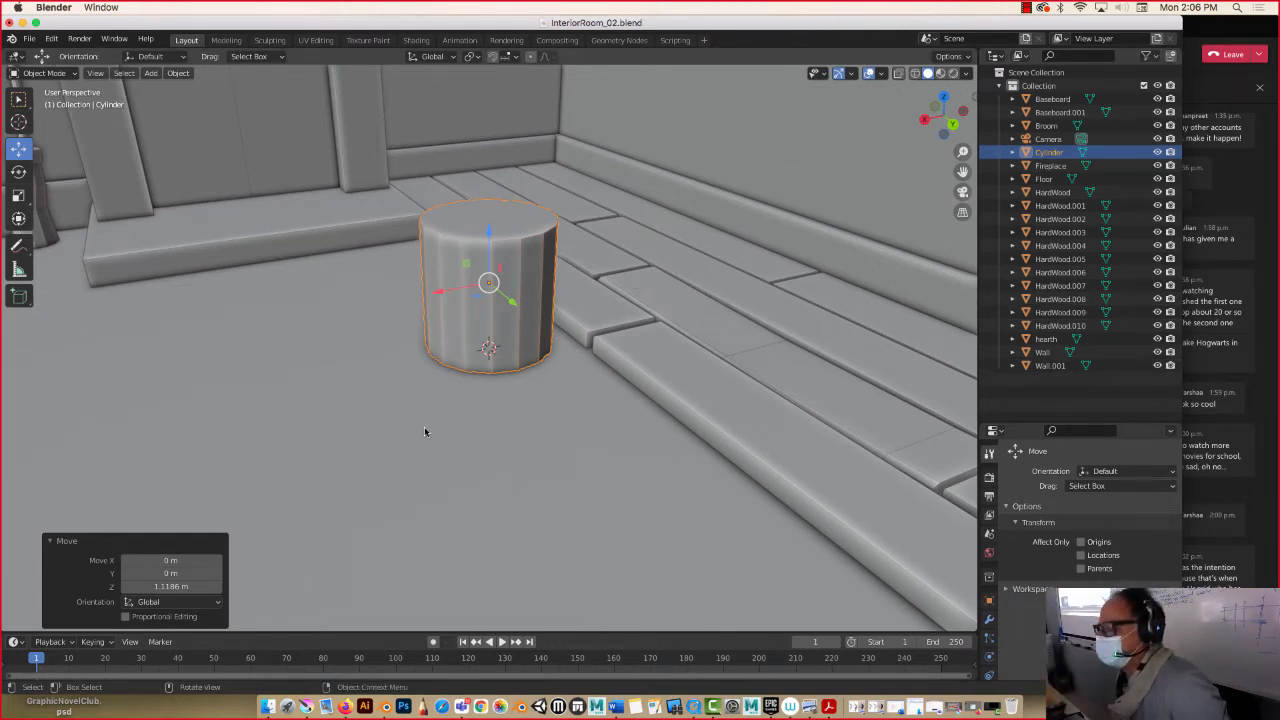
pyautogui.moveTo(424, 431); pyautogui.dragTo(457, 397, button='middle')
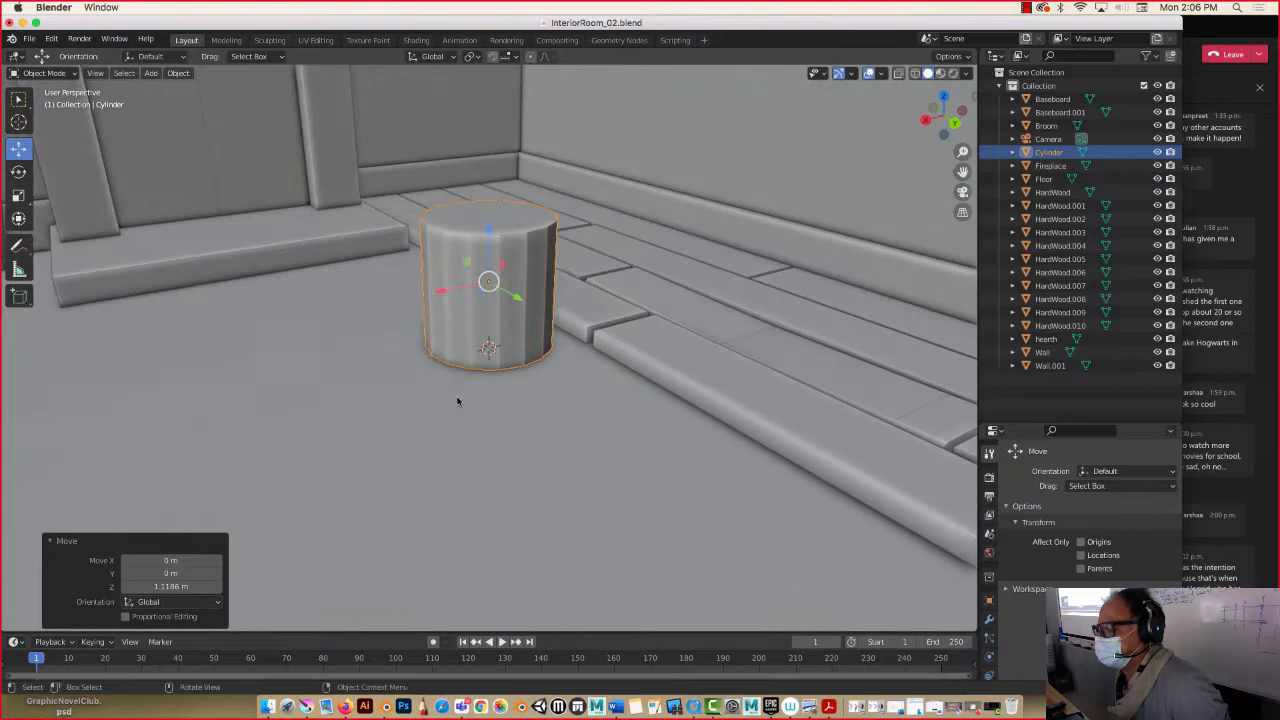
# Rename the cylinder object to Barrel.
pyautogui.click(463, 224)
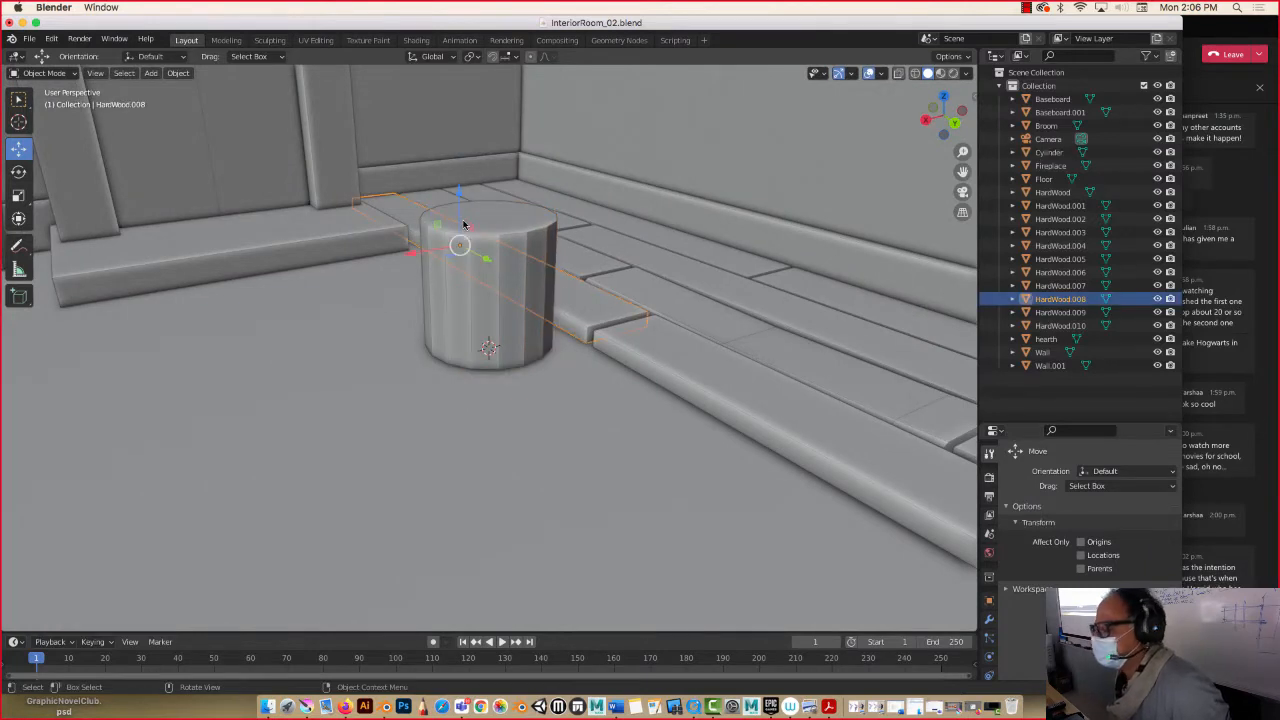
pyautogui.click(517, 224)
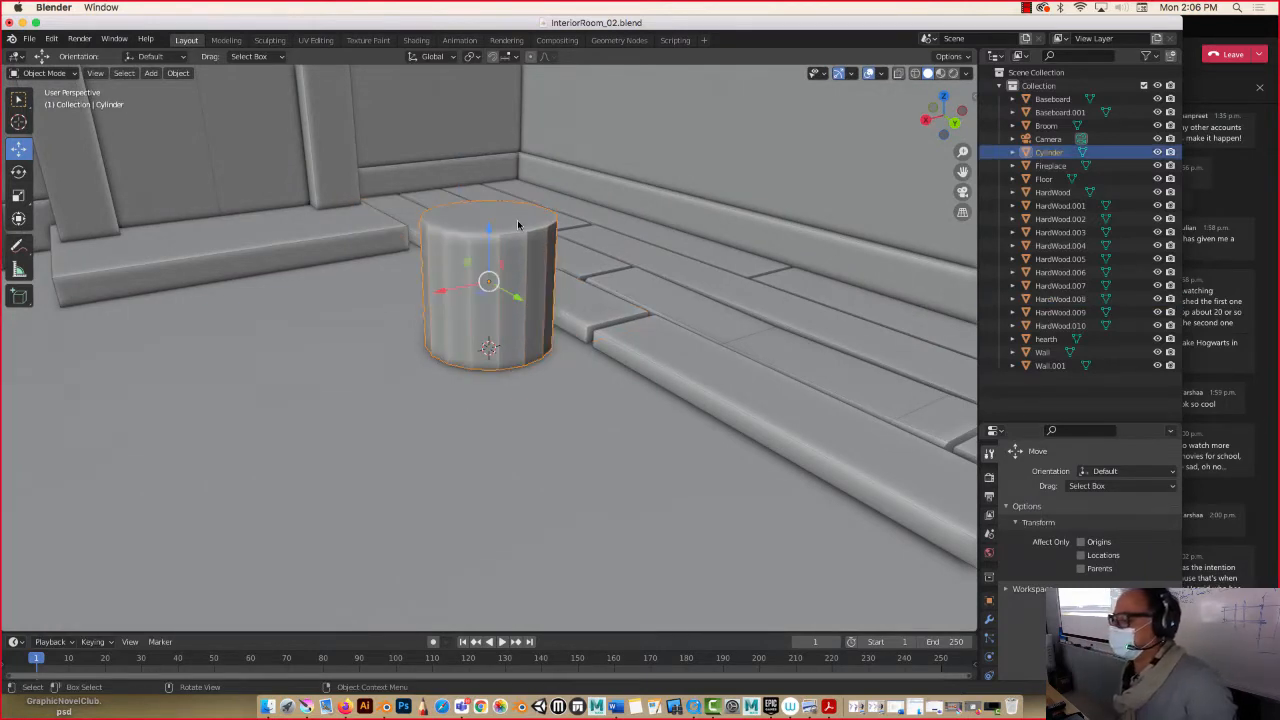
pyautogui.doubleClick(1048, 152)
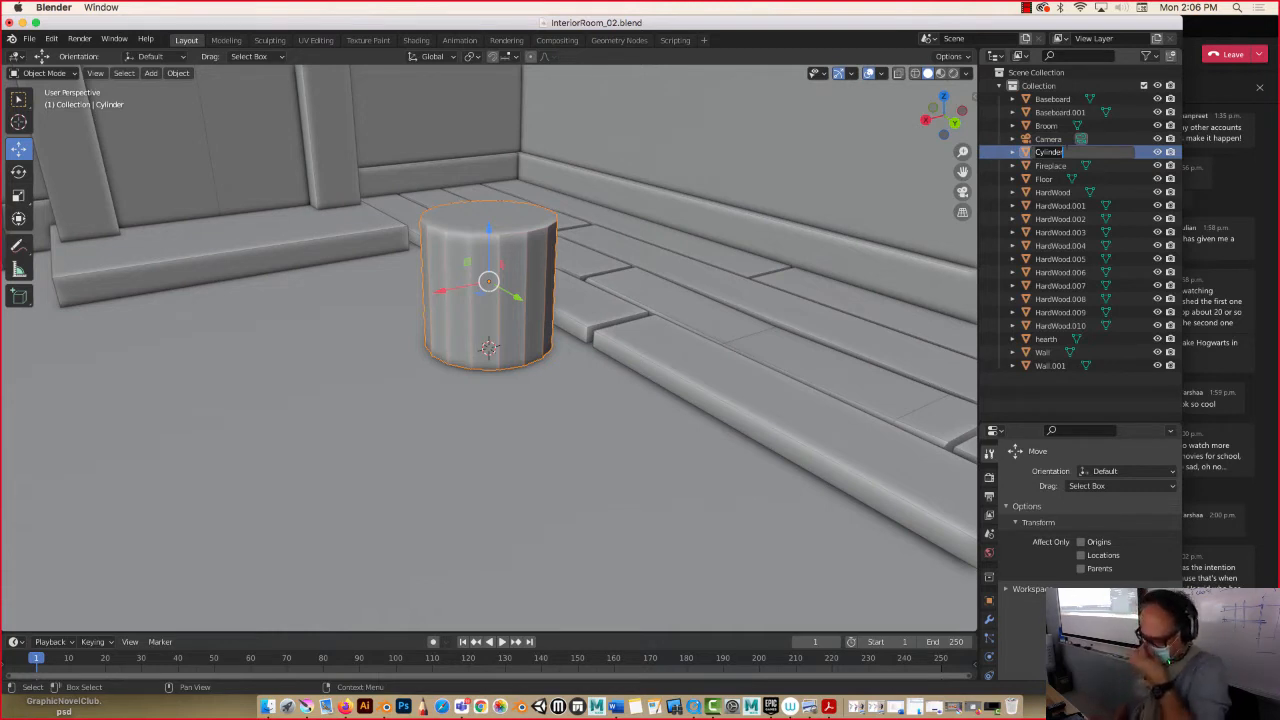
pyautogui.write('B')
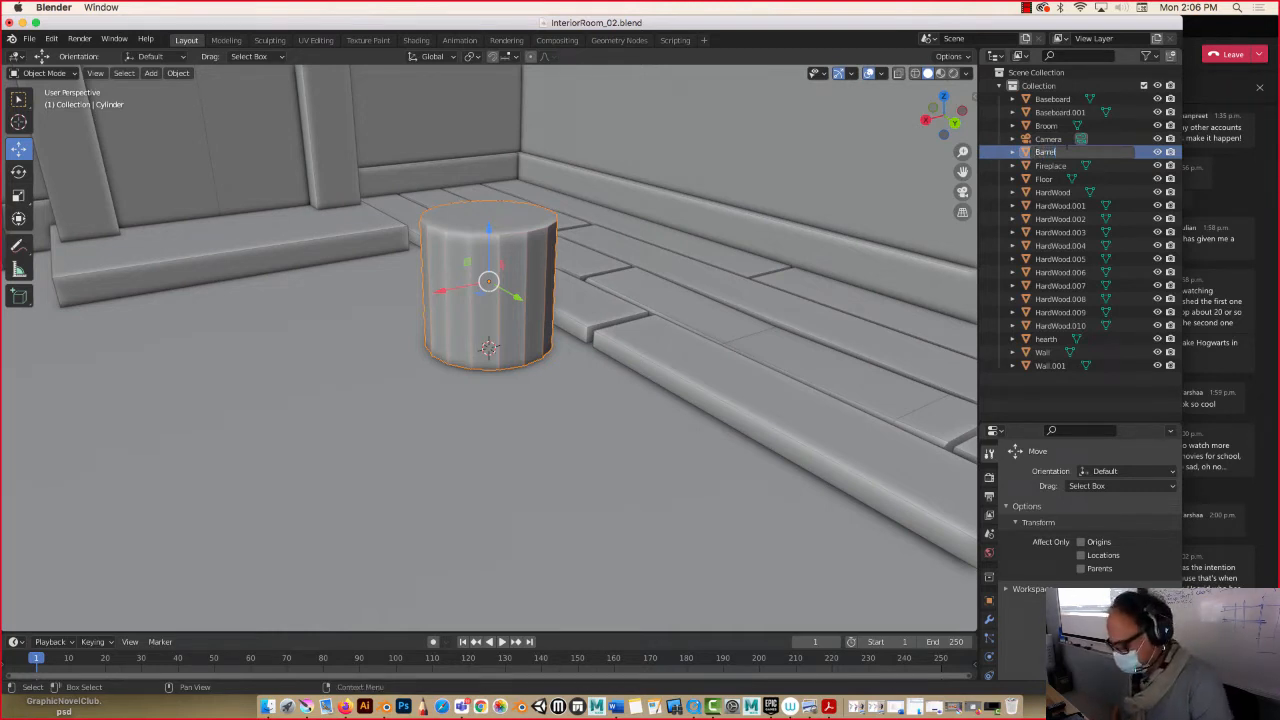
pyautogui.write('arrel')
pyautogui.press('Return')
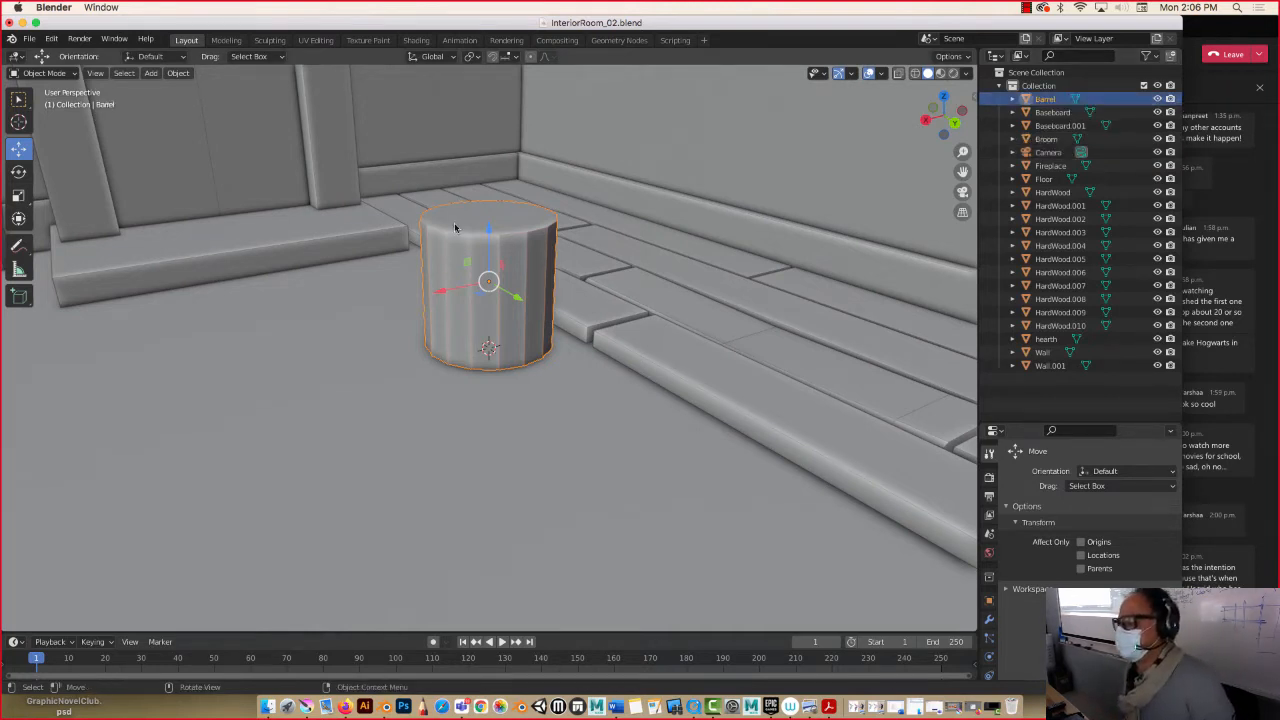
# Scale the barrel along Z by about 1.35 and raise it about 0.33 m so its base rests on the floor.
pyautogui.click(18, 195)
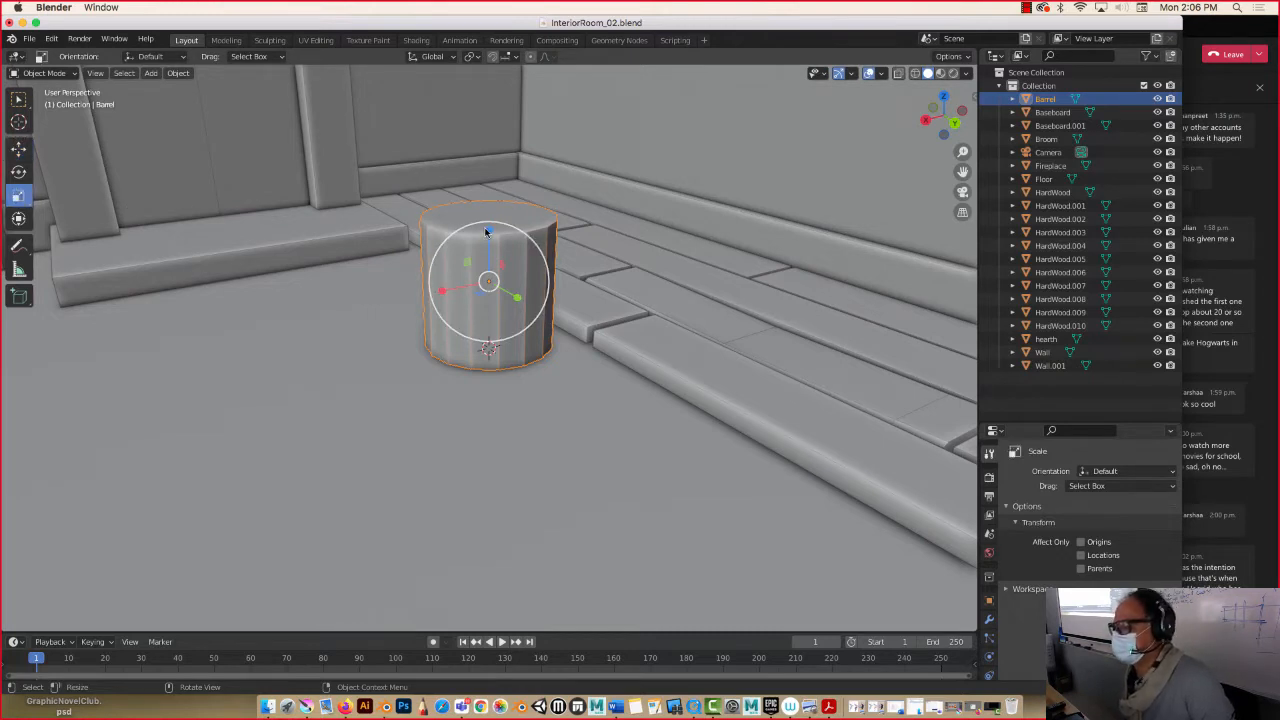
pyautogui.moveTo(488, 234); pyautogui.dragTo(484, 211)
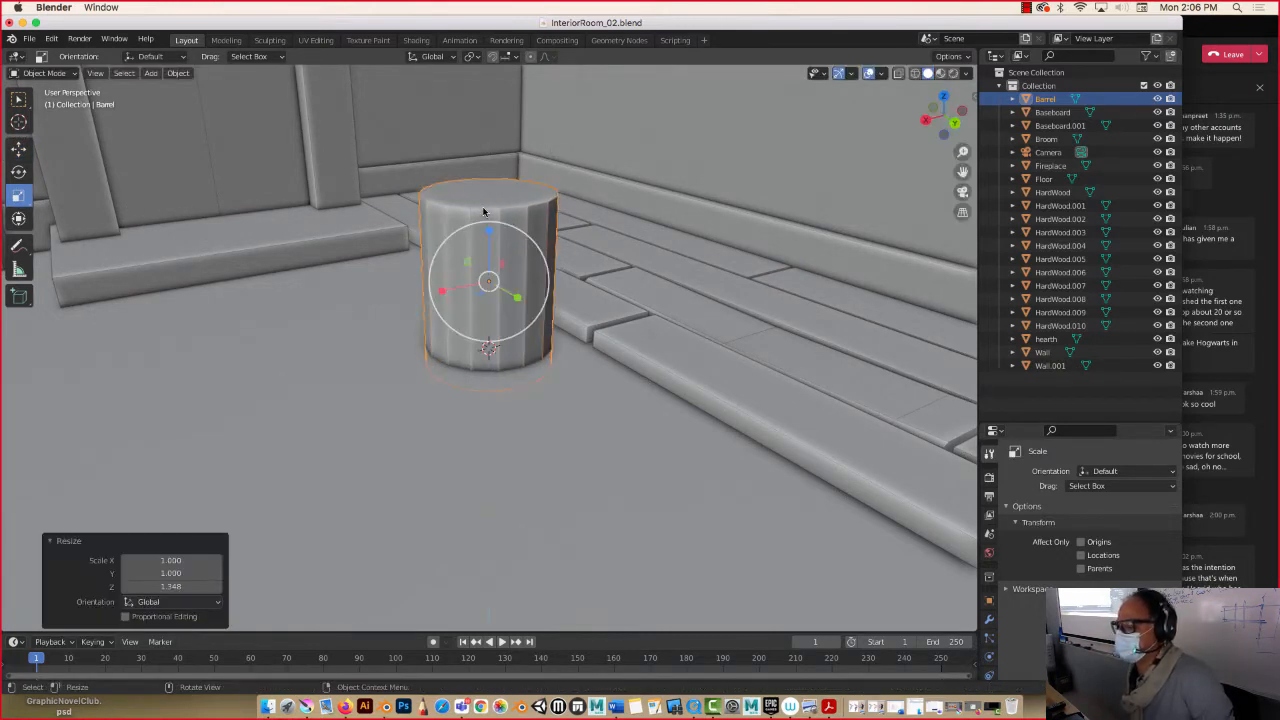
pyautogui.click(18, 148)
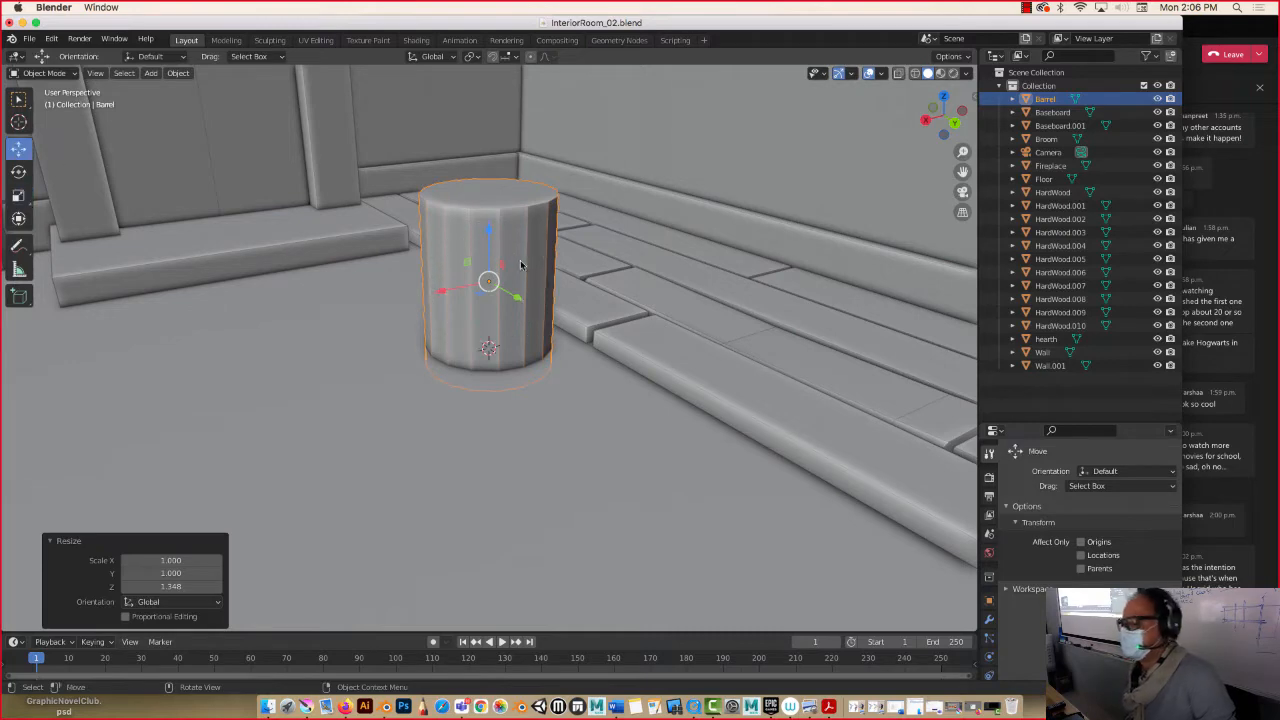
pyautogui.moveTo(488, 248); pyautogui.dragTo(488, 226)
pyautogui.moveTo(435, 260); pyautogui.dragTo(471, 350, button='middle')
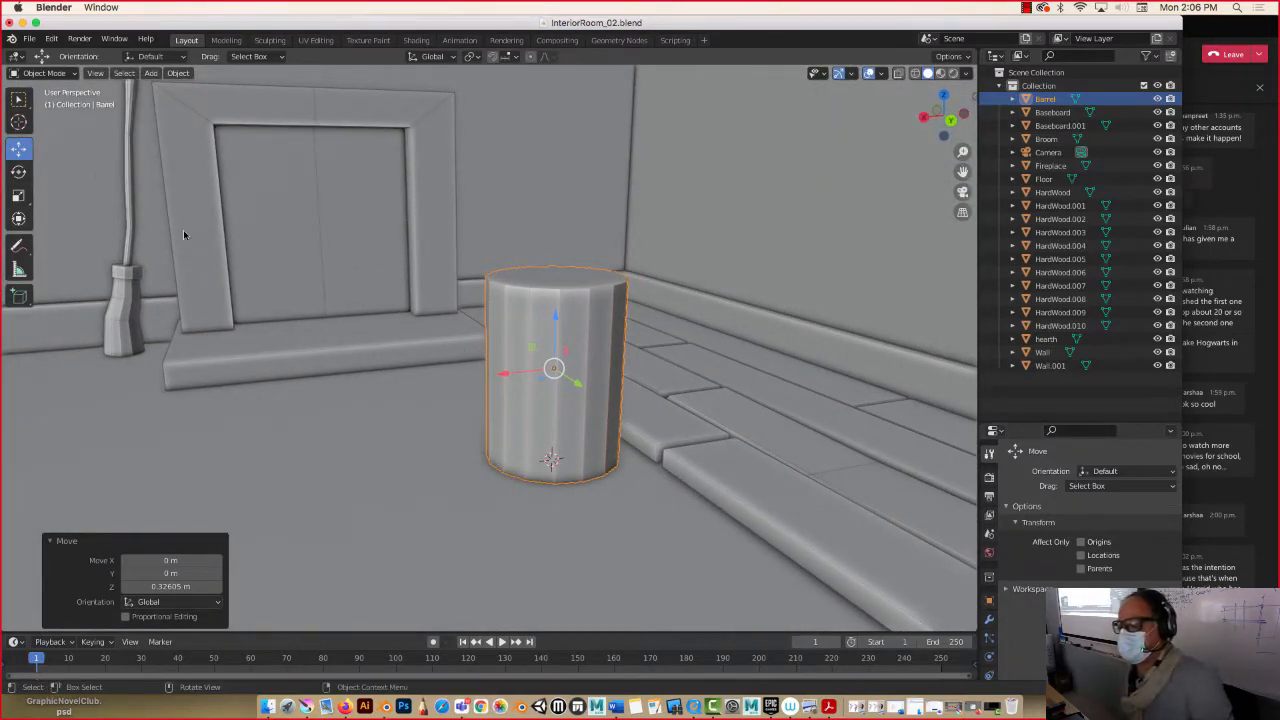
# Switch the barrel to Edit Mode and add three horizontal loop cuts around its middle, upper half and lower half.
pyautogui.click(45, 74)
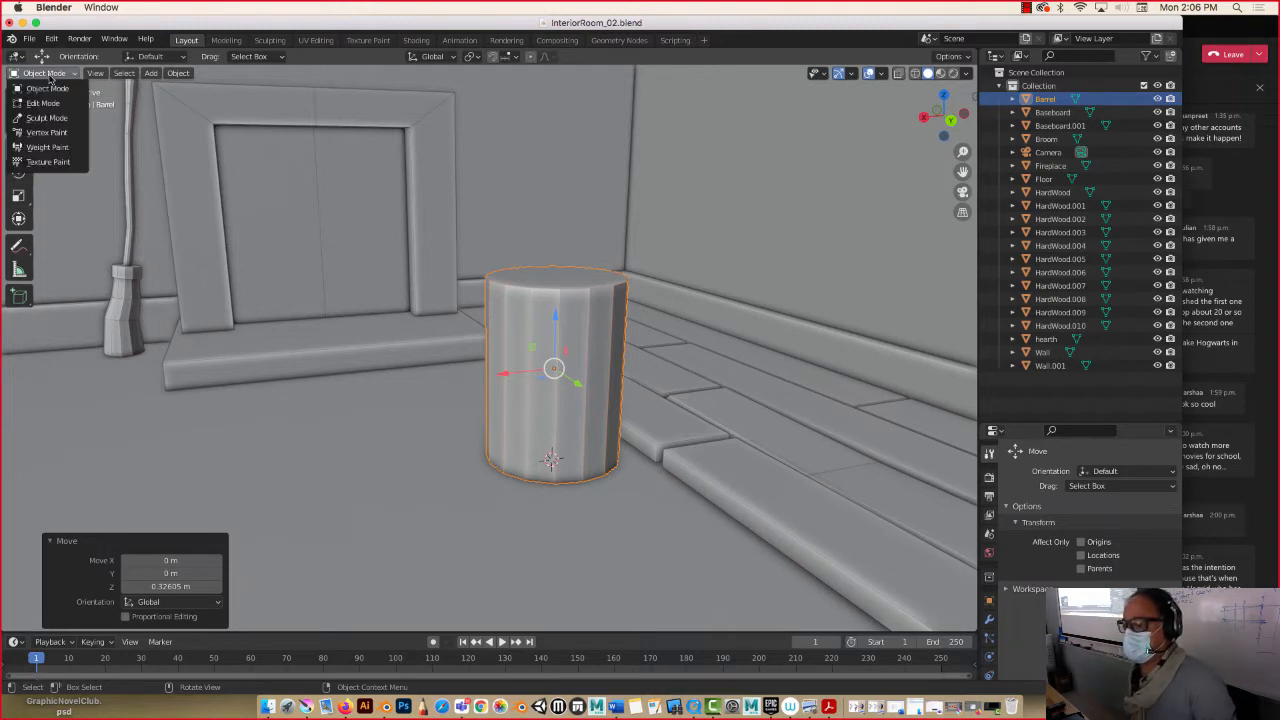
pyautogui.click(44, 101)
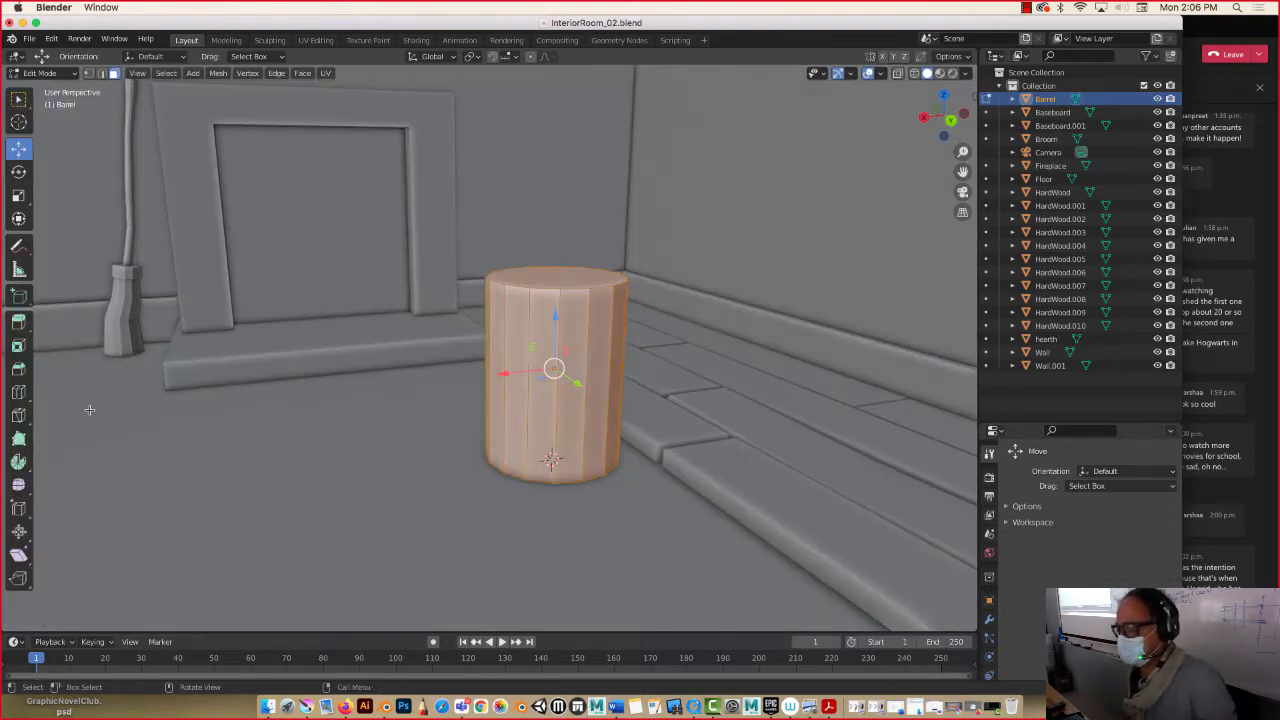
pyautogui.click(18, 392)
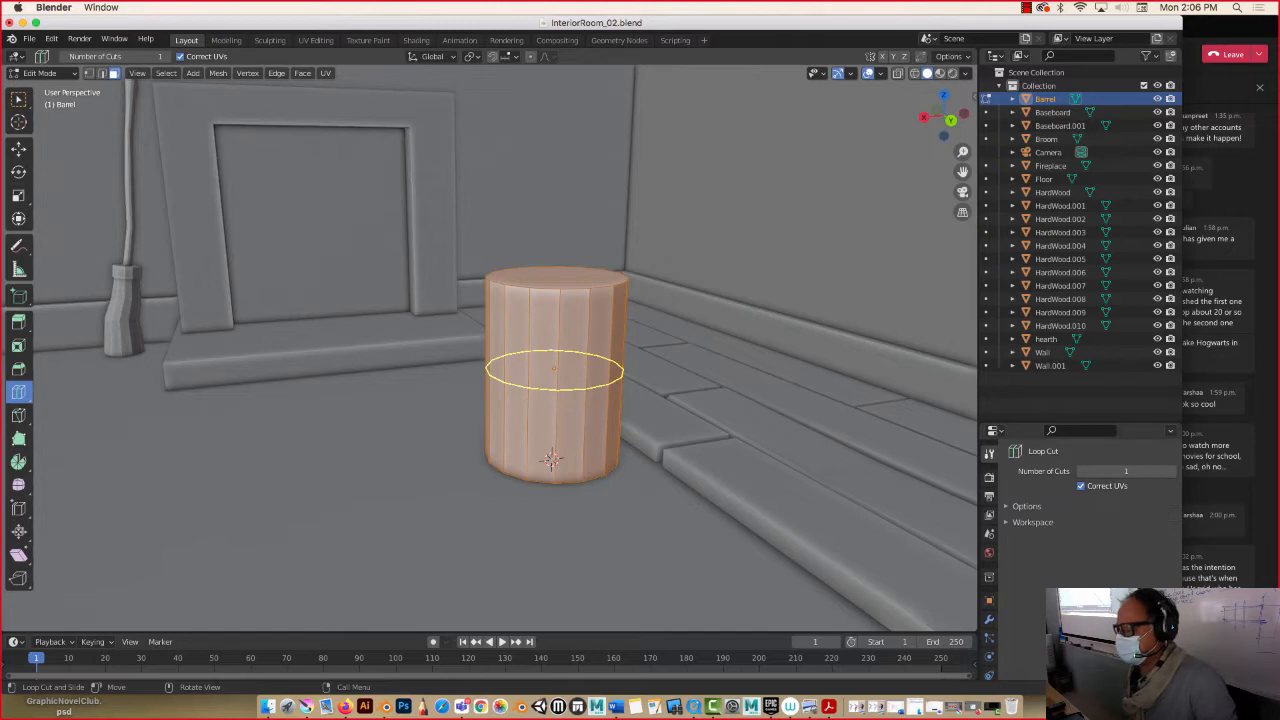
pyautogui.click(604, 372)
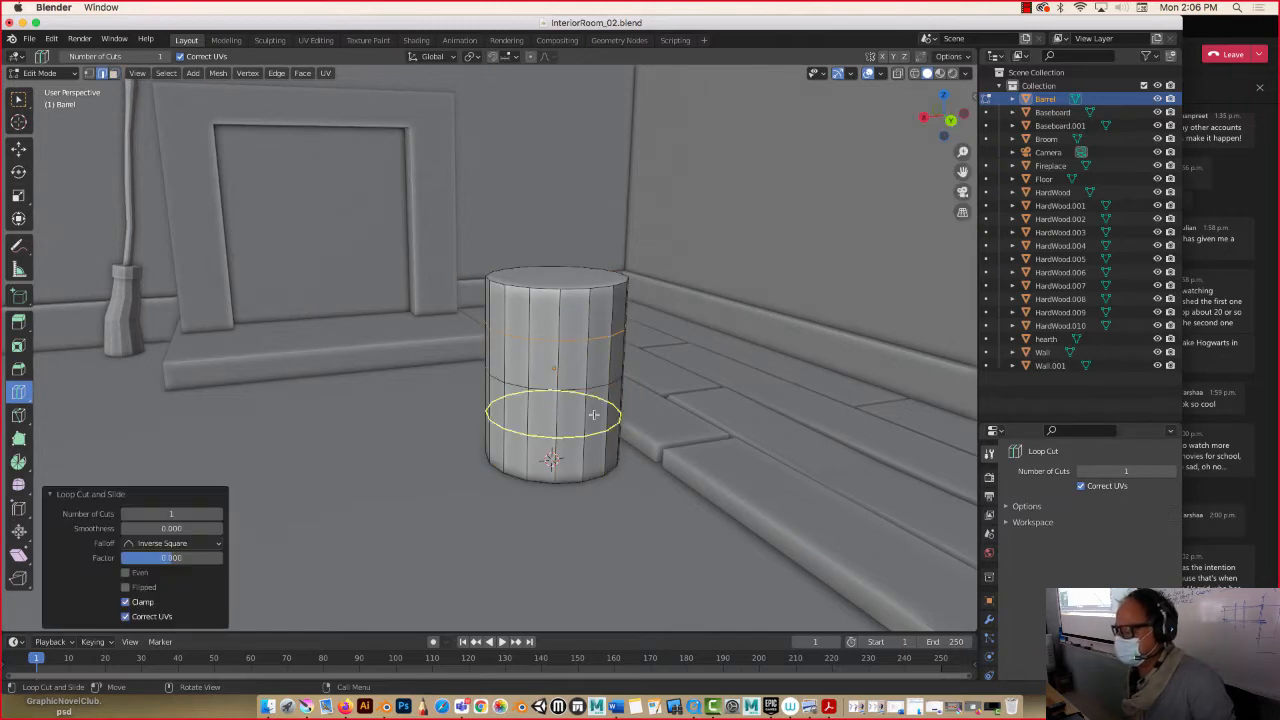
pyautogui.click(594, 414)
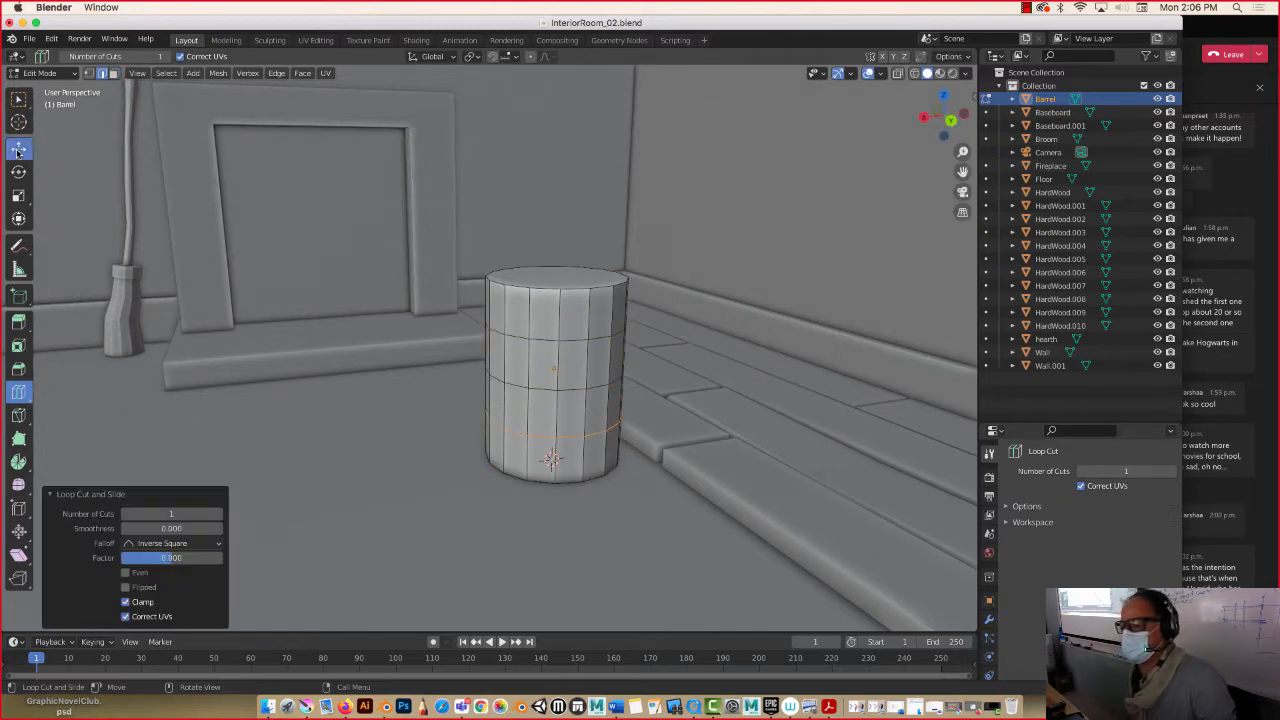
# Select the barrel's middle edge loop and scale it uniformly by about 1.14 to bulge the waist.
pyautogui.click(18, 148)
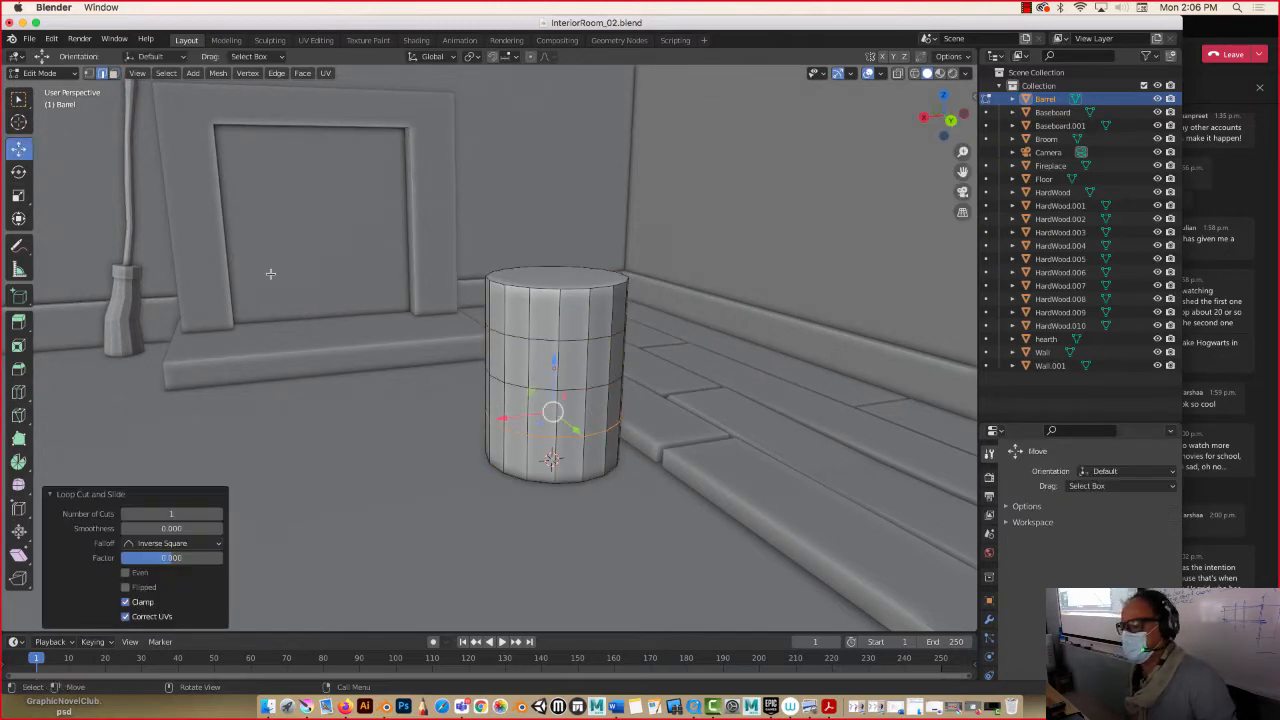
pyautogui.keyDown('alt'); pyautogui.click(513, 385); pyautogui.keyUp('alt')
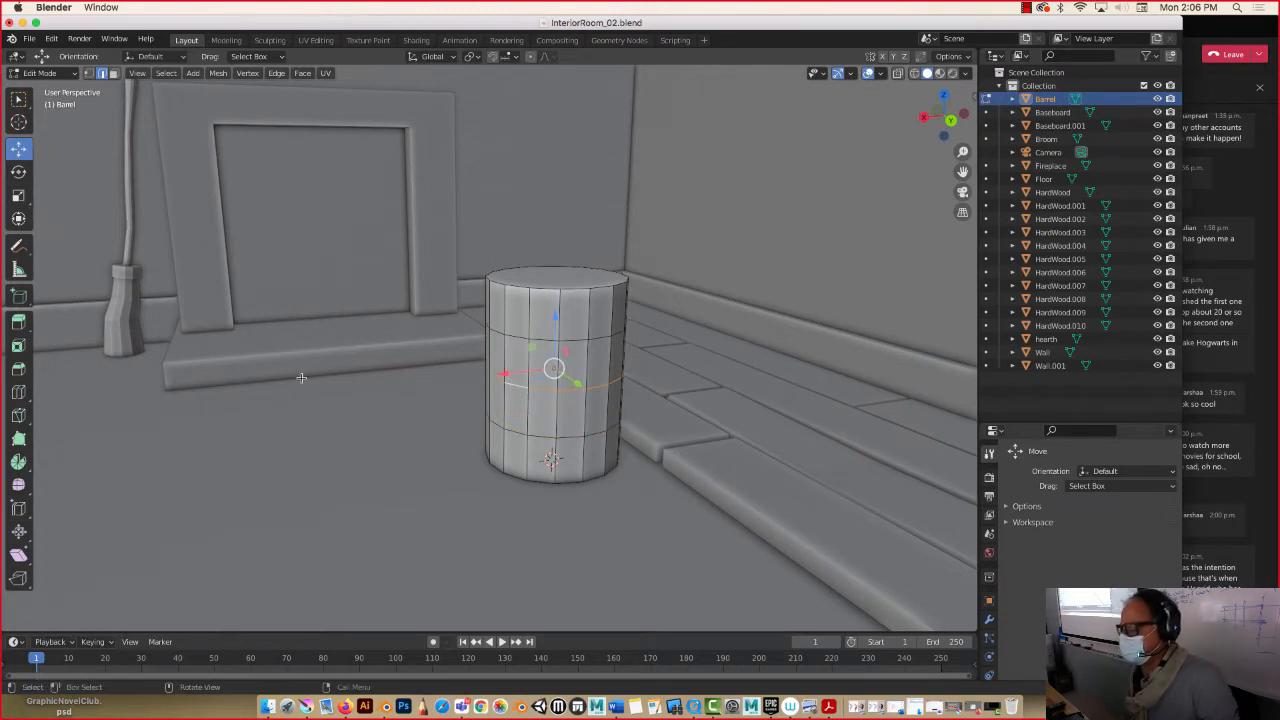
pyautogui.moveTo(300, 376); pyautogui.dragTo(270, 358, button='middle')
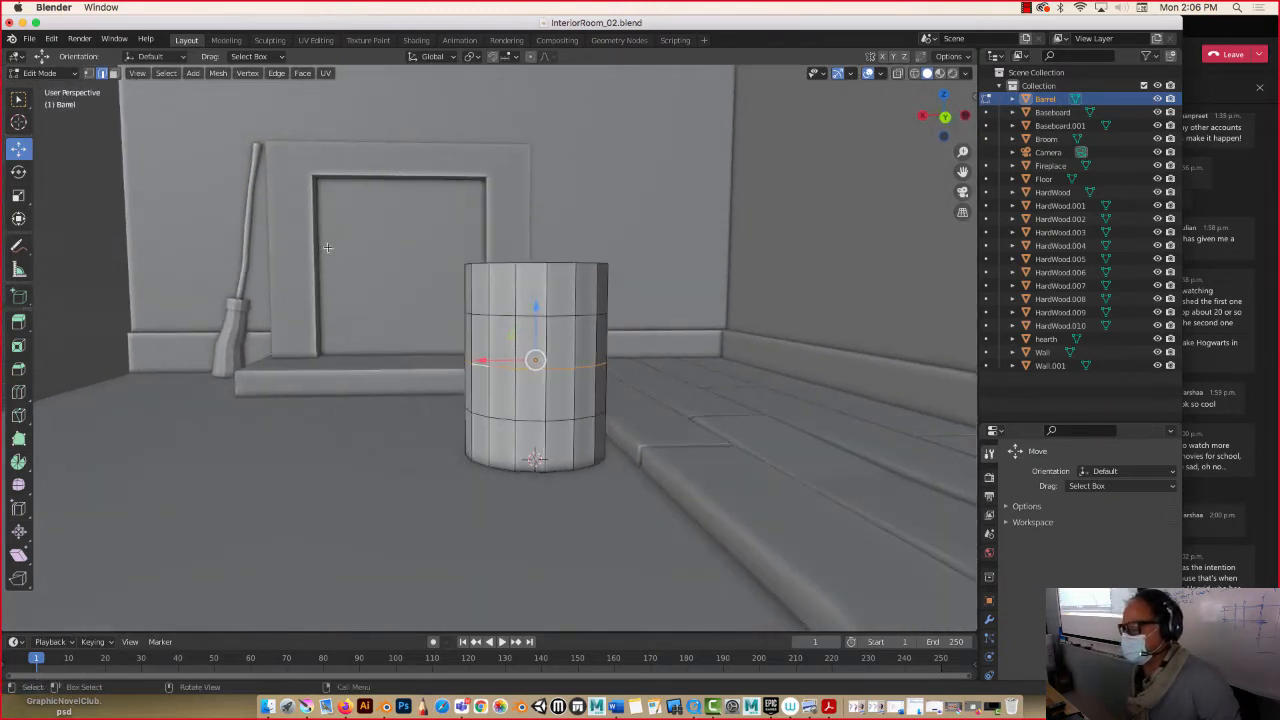
pyautogui.press('s')
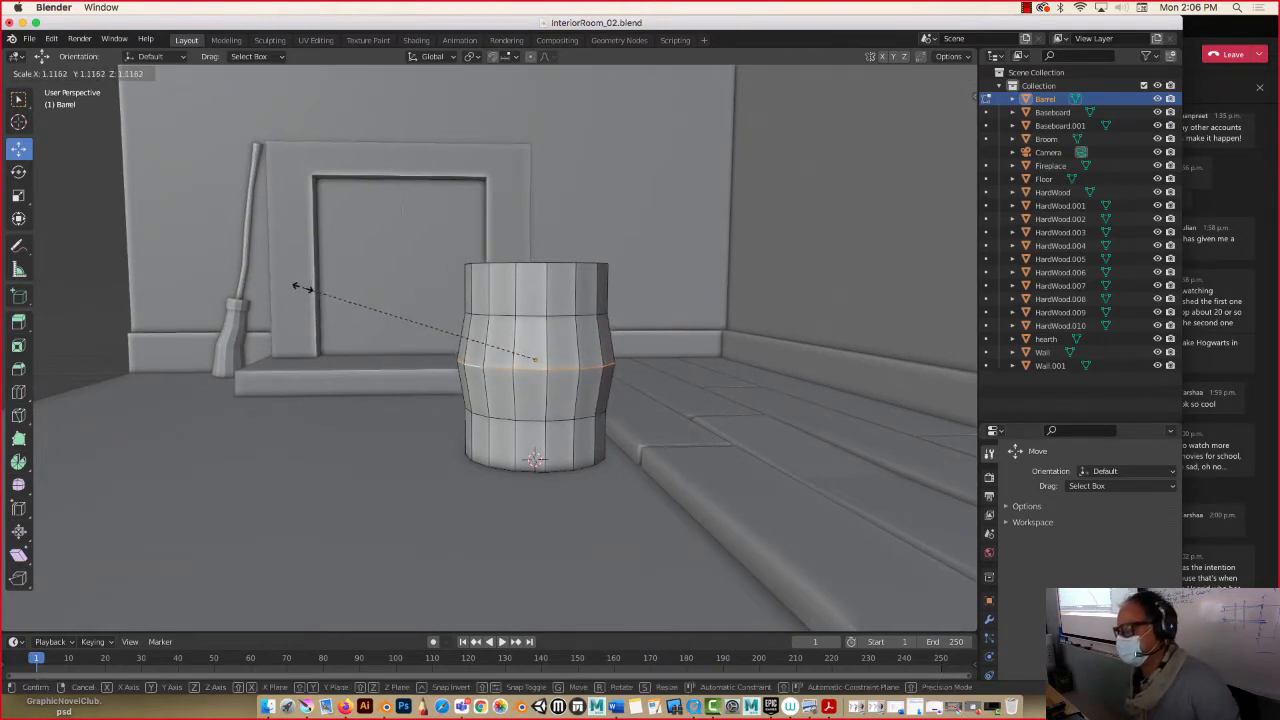
pyautogui.click(306, 287)
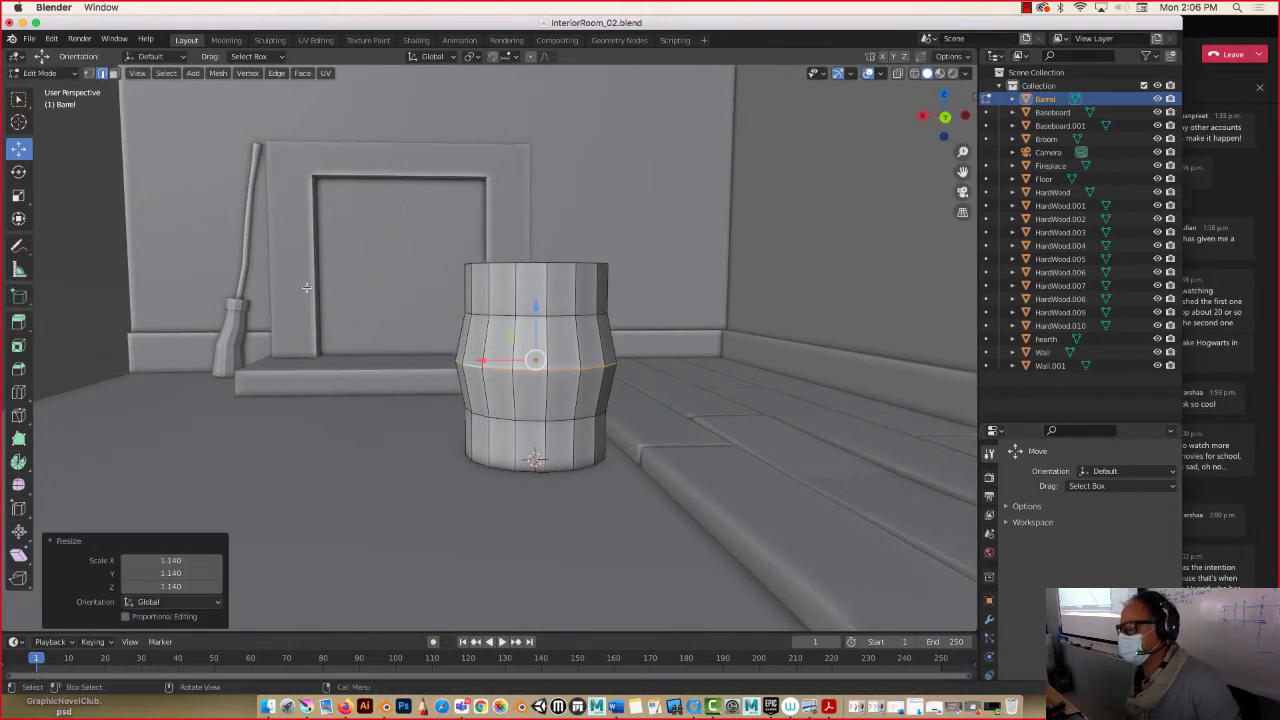
# Select the barrel's upper and lower edge loops together and scale them by about 1.096 to round the profile.
pyautogui.keyDown('alt'); pyautogui.click(502, 314); pyautogui.keyUp('alt')
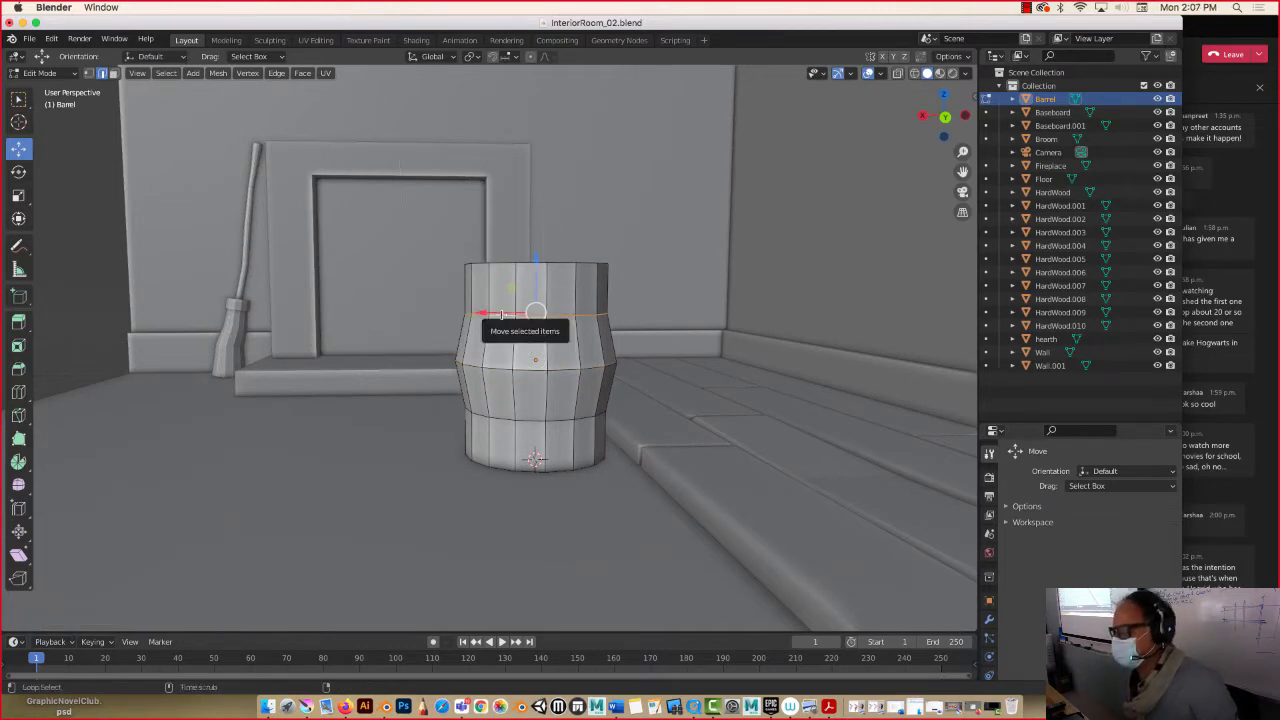
pyautogui.keyDown('alt'); pyautogui.keyDown('shift'); pyautogui.click(500, 416); pyautogui.keyUp('shift'); pyautogui.keyUp('alt')
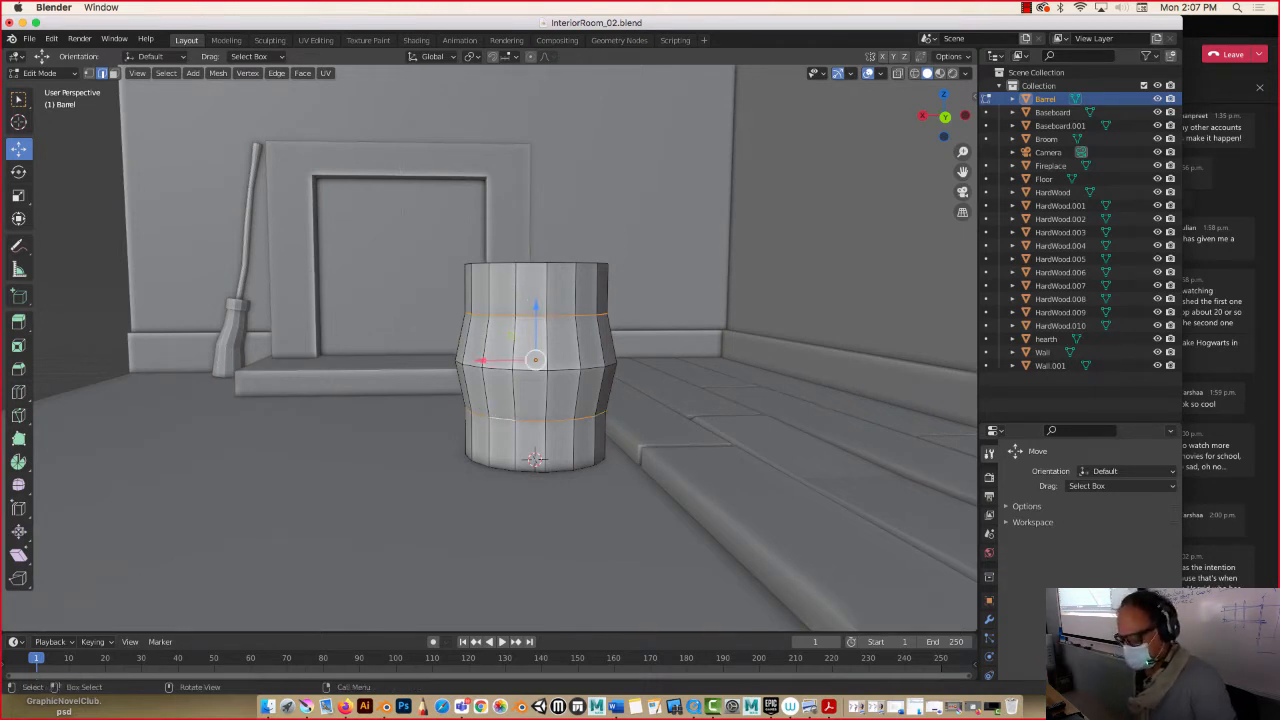
pyautogui.press('s')
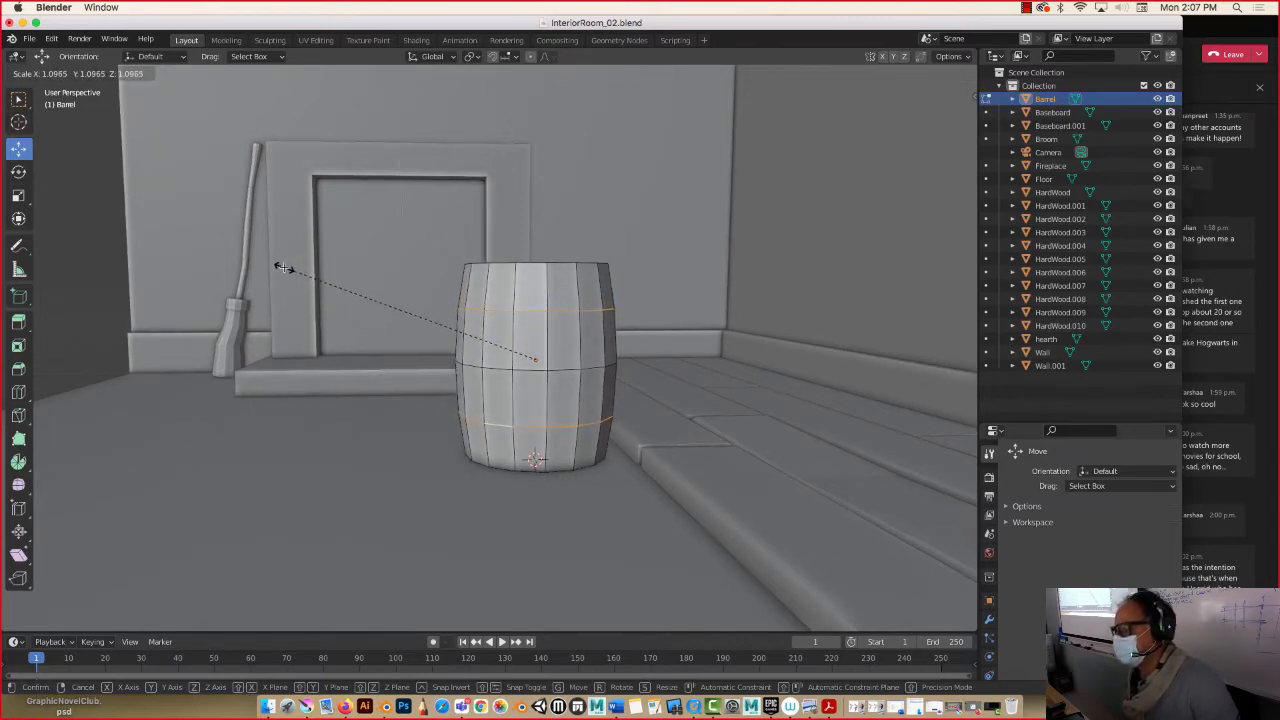
pyautogui.click(285, 268)
pyautogui.moveTo(418, 275)
pyautogui.mouseDown(button='middle')
pyautogui.moveTo(326, 291)
pyautogui.moveTo(398, 290)
pyautogui.mouseUp(button='middle')
pyautogui.scroll(1, 482, 315)
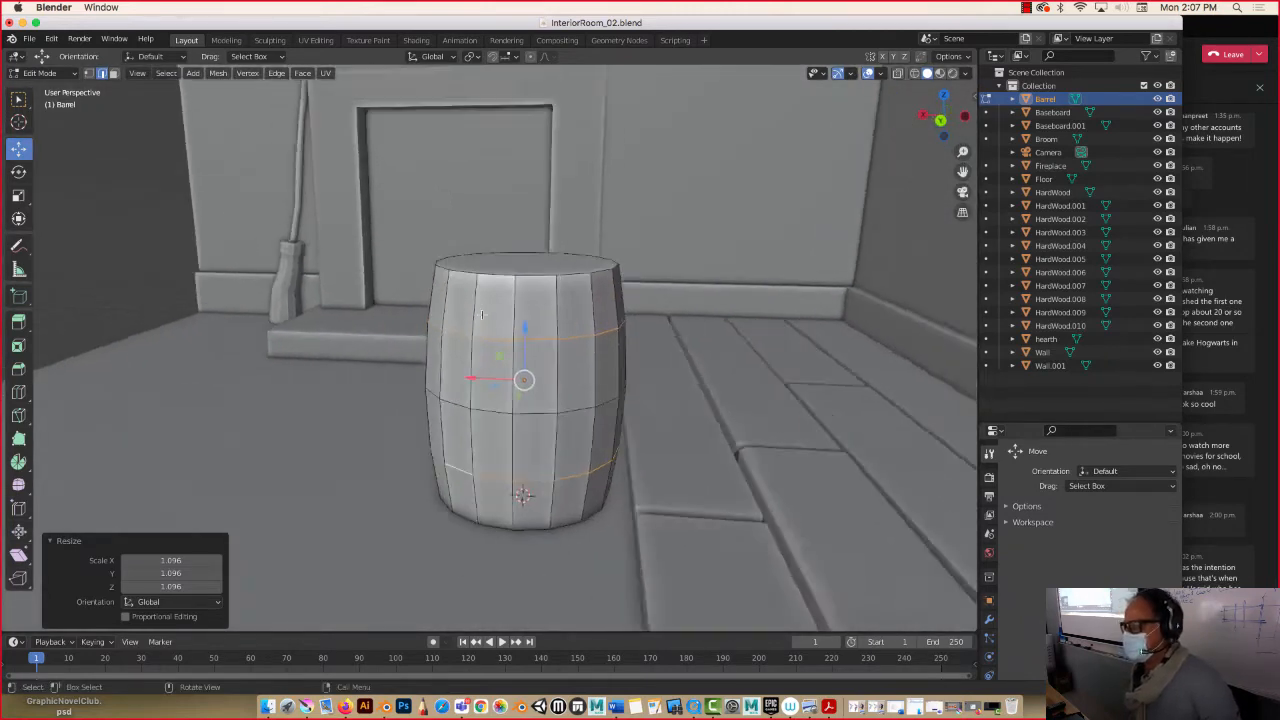
pyautogui.scroll(-1, 482, 315)
pyautogui.moveTo(483, 316); pyautogui.dragTo(258, 167, button='middle')
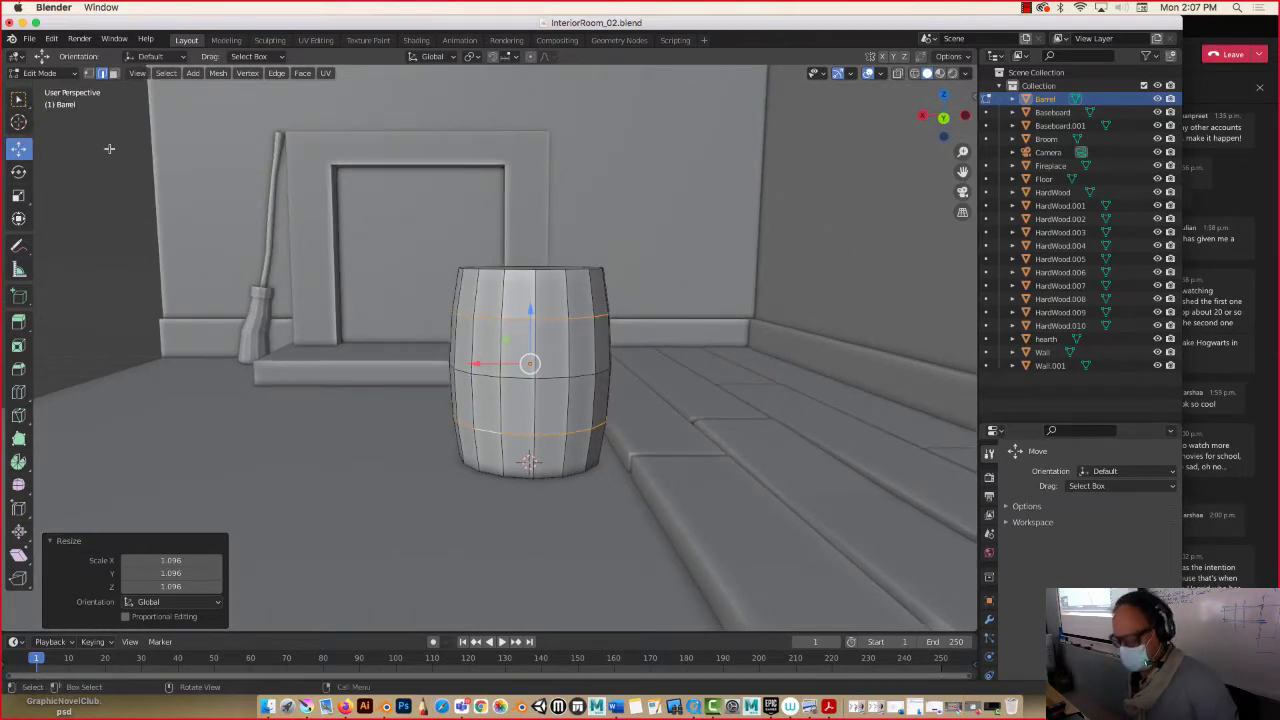
# Return to Object Mode and duplicate the barrel about 3.88 m along the X axis.
pyautogui.press('Tab')
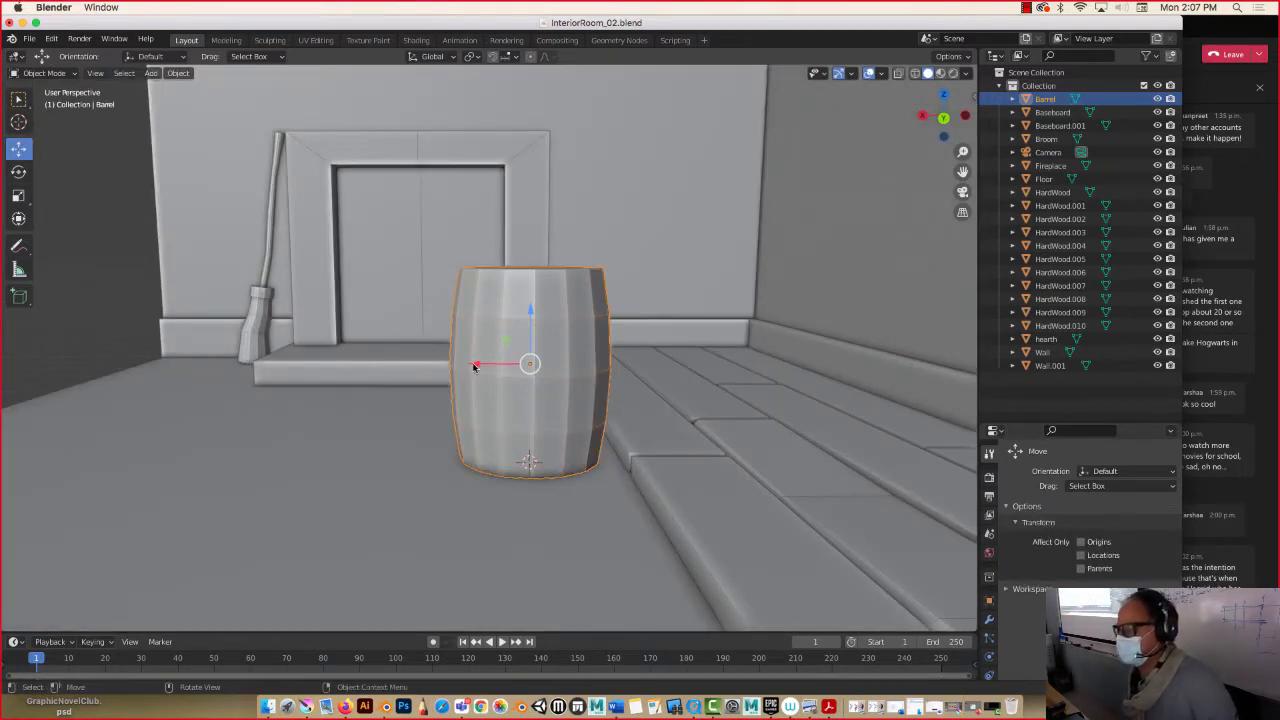
pyautogui.moveTo(488, 393)
pyautogui.mouseDown(button='middle')
pyautogui.moveTo(507, 407)
pyautogui.moveTo(511, 397)
pyautogui.mouseUp(button='middle')
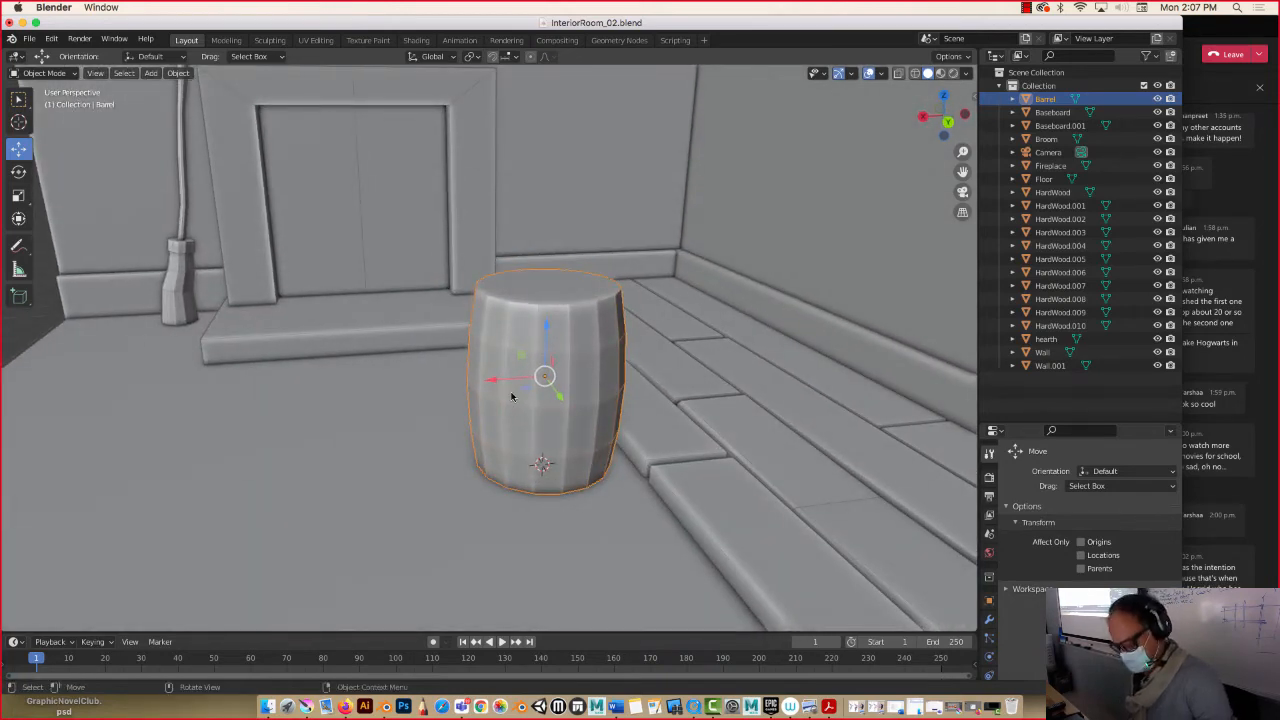
pyautogui.hotkey('shift', 'd')
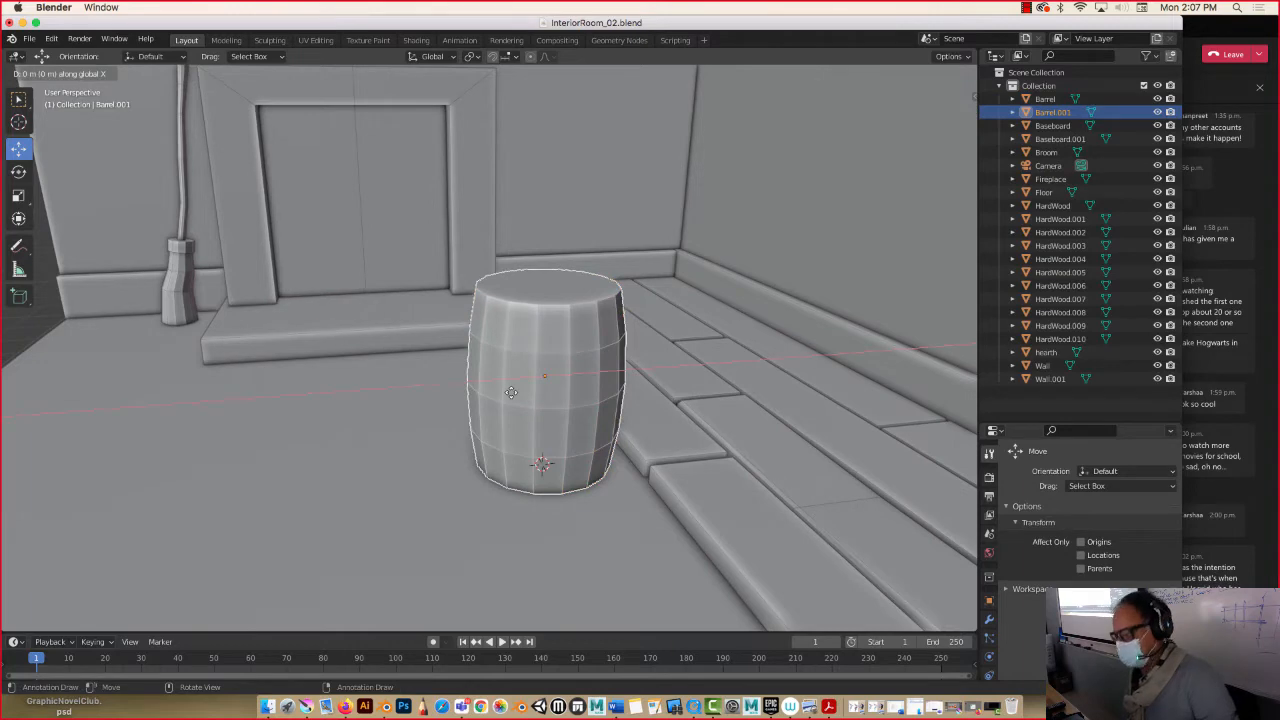
pyautogui.press('x')
pyautogui.click(237, 437)
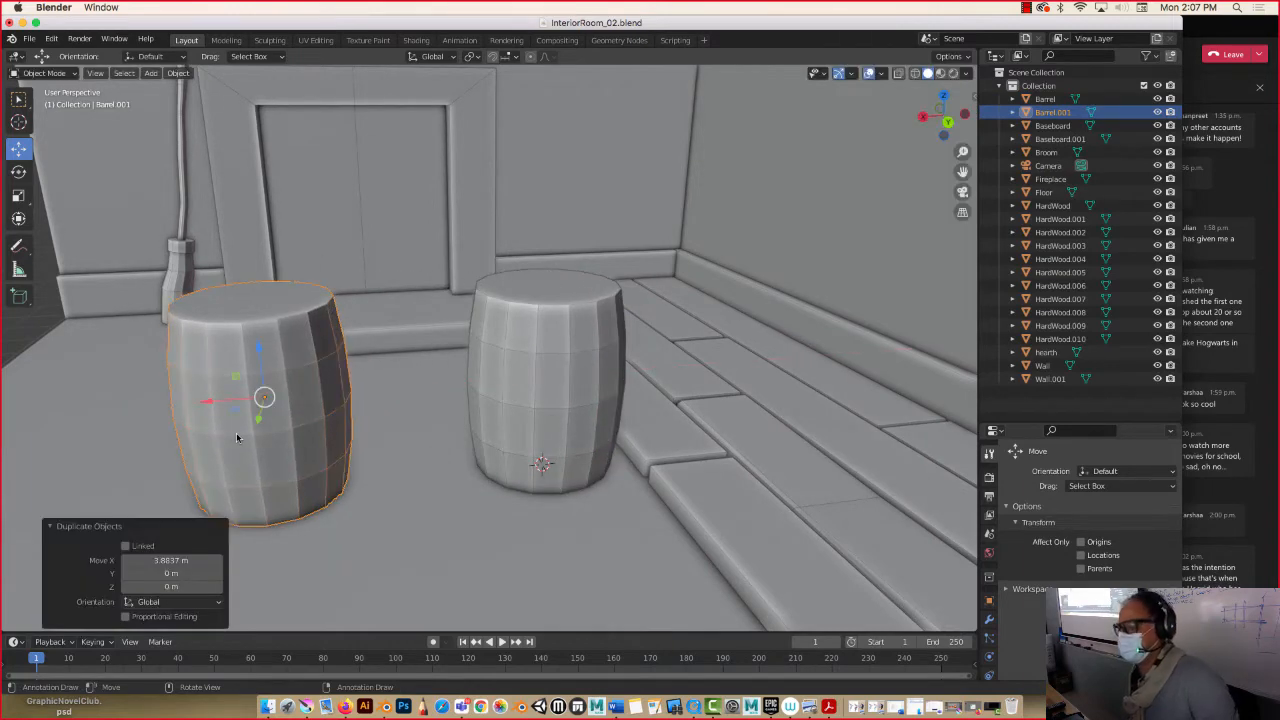
# Inset the top face of the original barrel by about 0.103 m in Edit Mode.
pyautogui.click(523, 340)
pyautogui.moveTo(531, 340); pyautogui.dragTo(519, 307, button='middle')
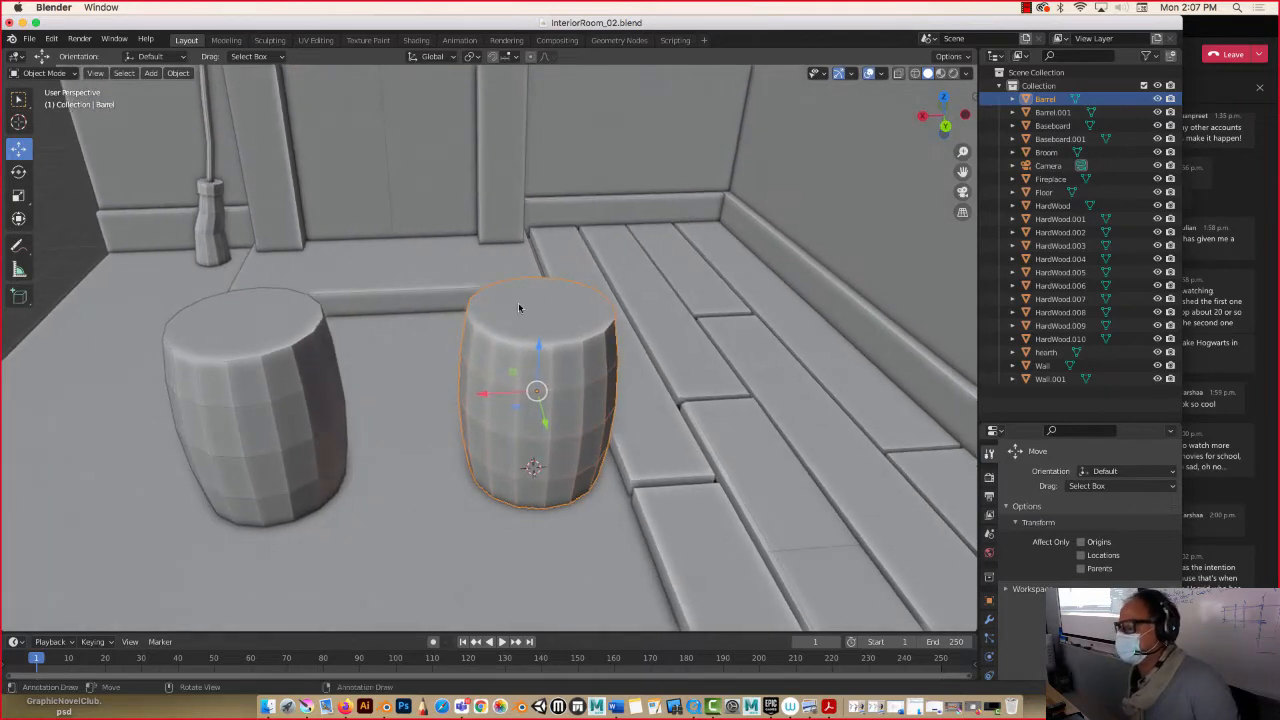
pyautogui.press('Tab')
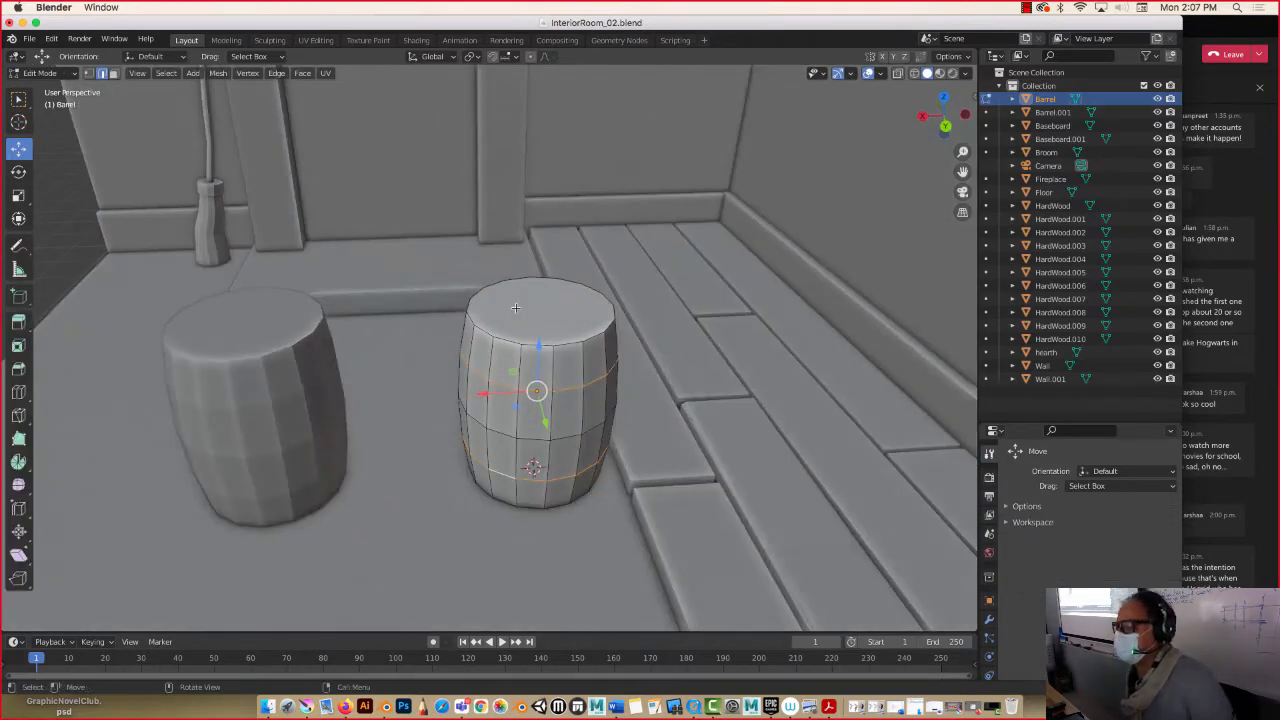
pyautogui.click(113, 74)
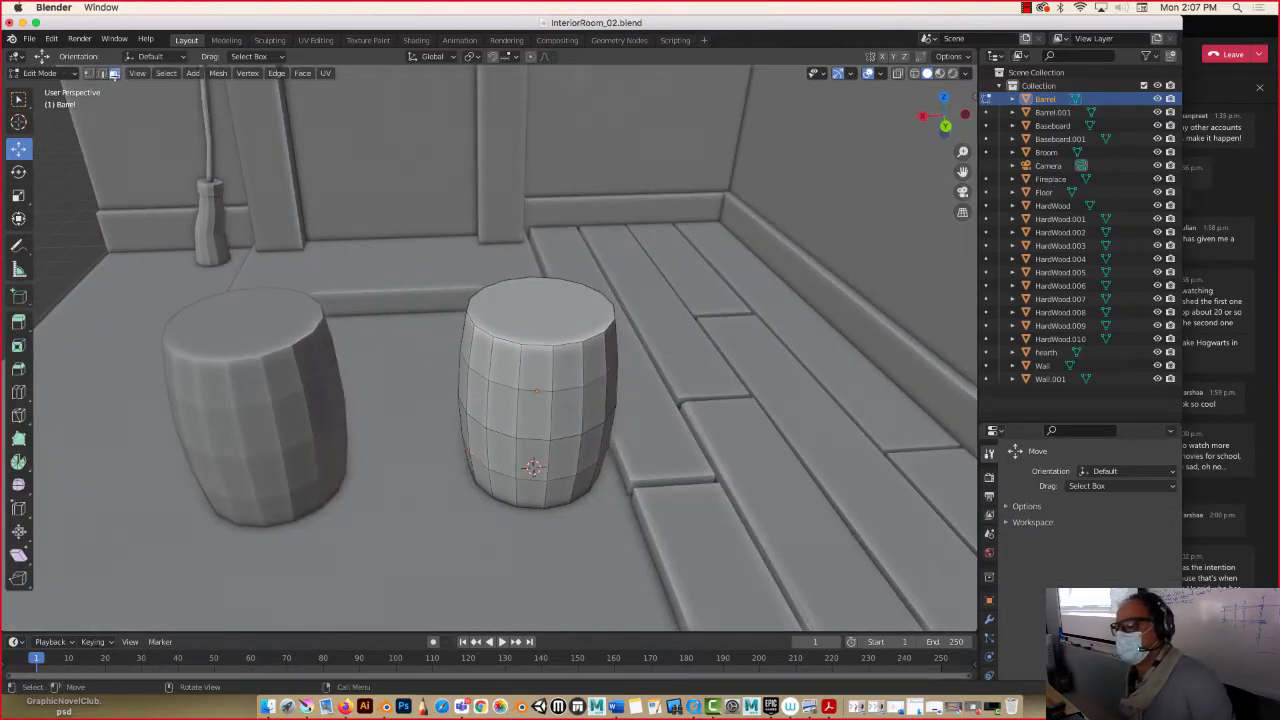
pyautogui.click(533, 313)
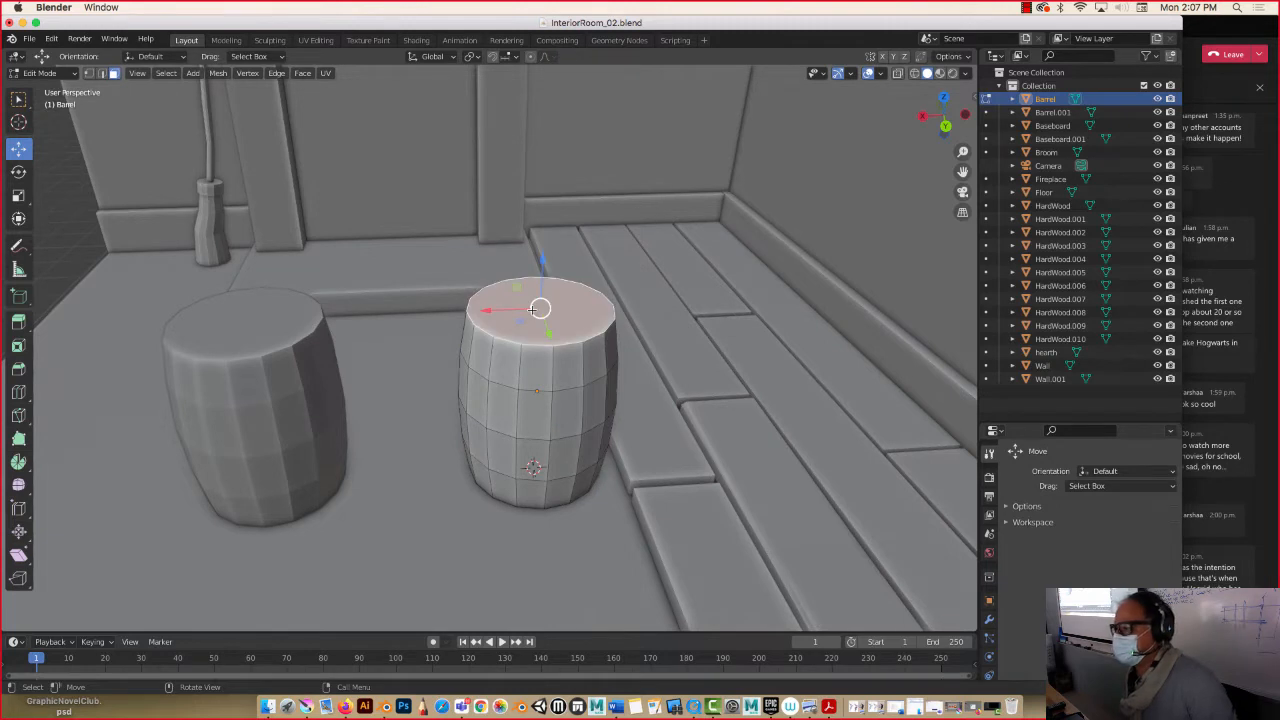
pyautogui.click(18, 345)
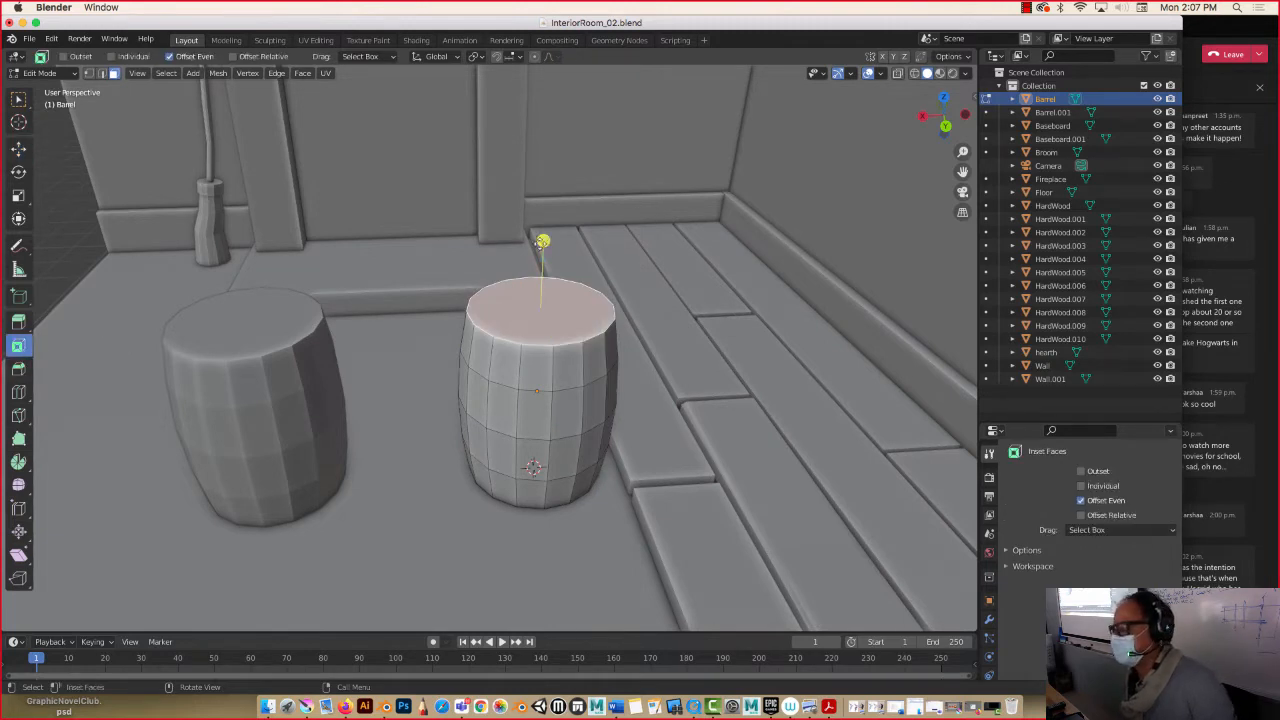
pyautogui.moveTo(541, 241); pyautogui.dragTo(538, 246)
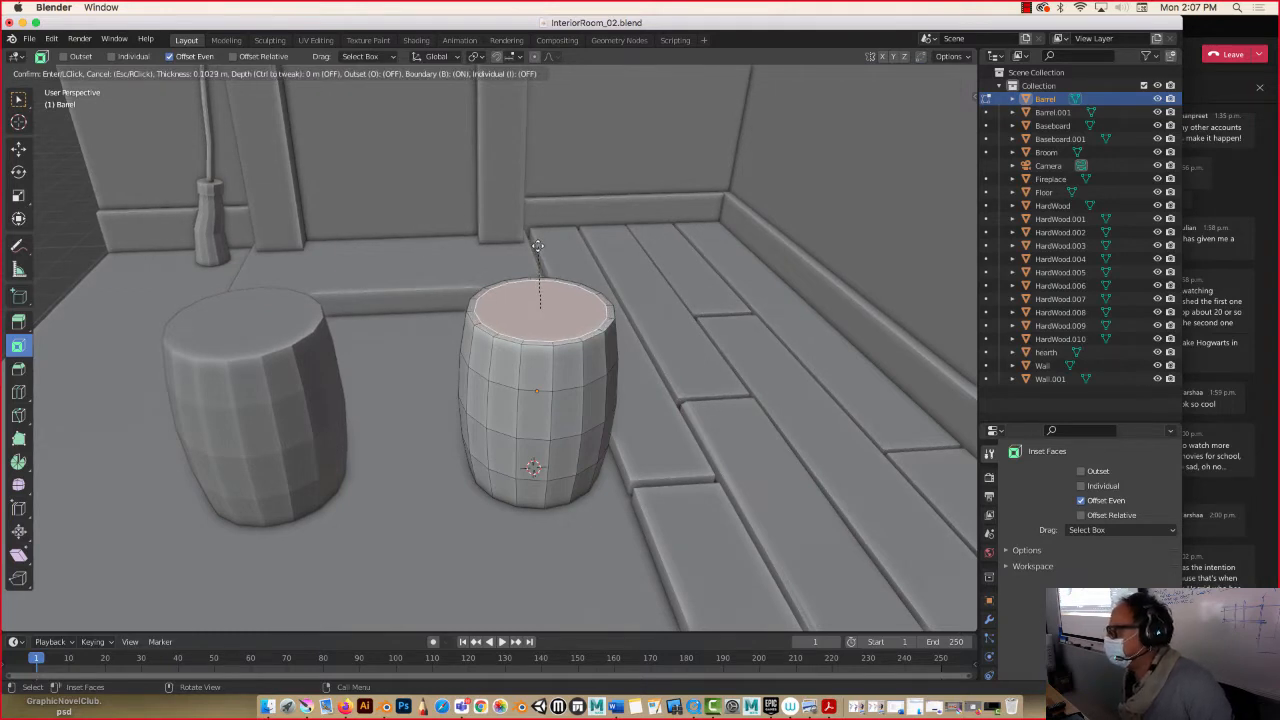
pyautogui.moveTo(538, 246); pyautogui.dragTo(538, 246)
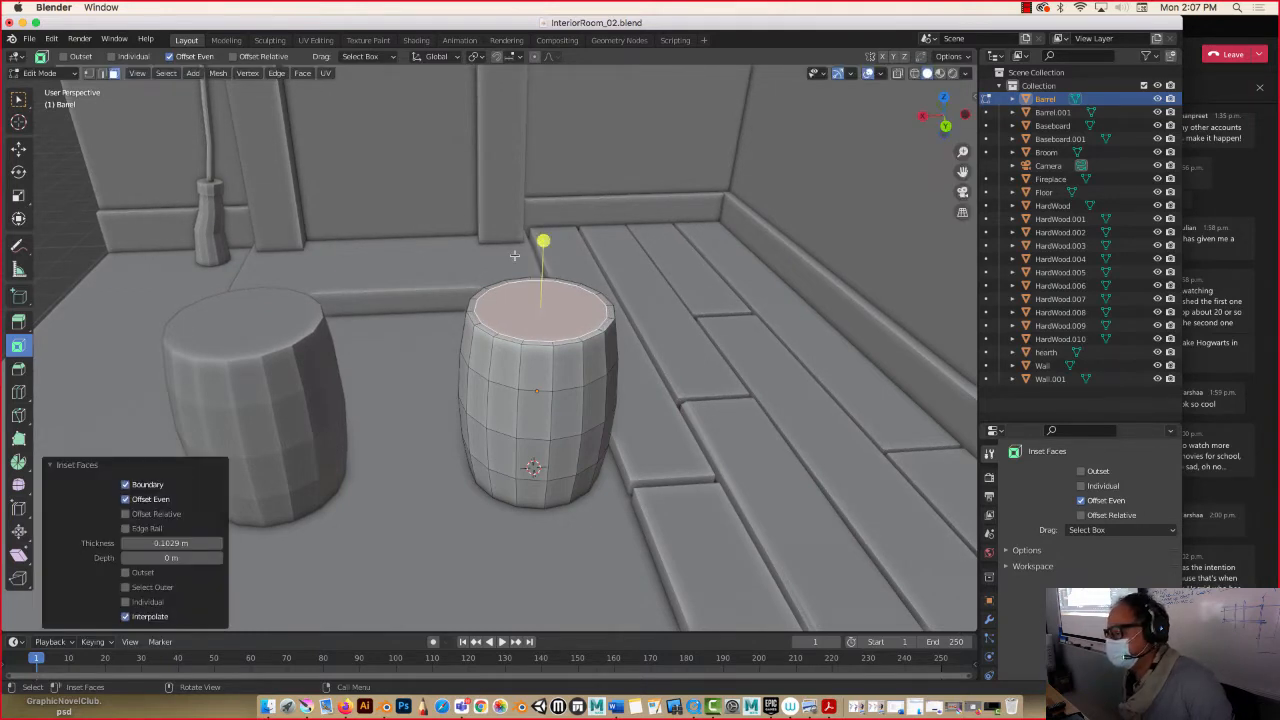
# Extrude the inset top face about 0.08 m down into the barrel to form a rim, and return to Object Mode.
pyautogui.press('e')
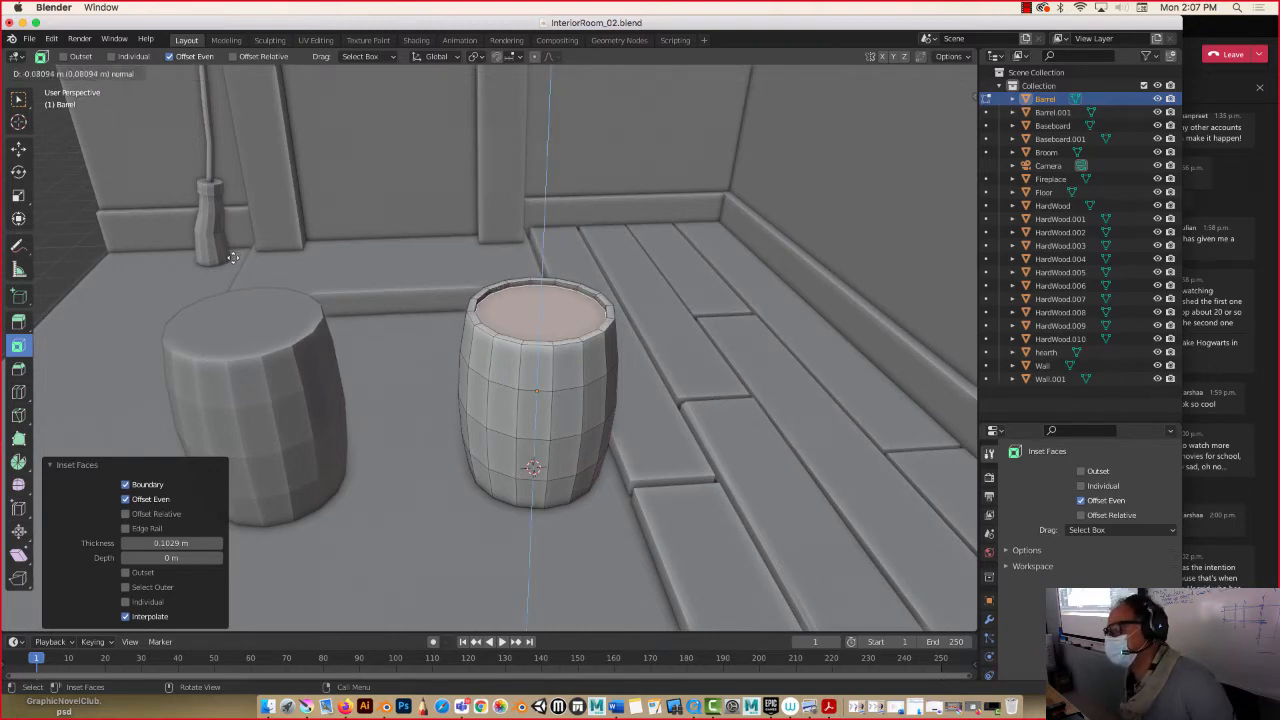
pyautogui.click(233, 258)
pyautogui.moveTo(223, 342); pyautogui.dragTo(329, 333, button='middle')
pyautogui.press('Tab')
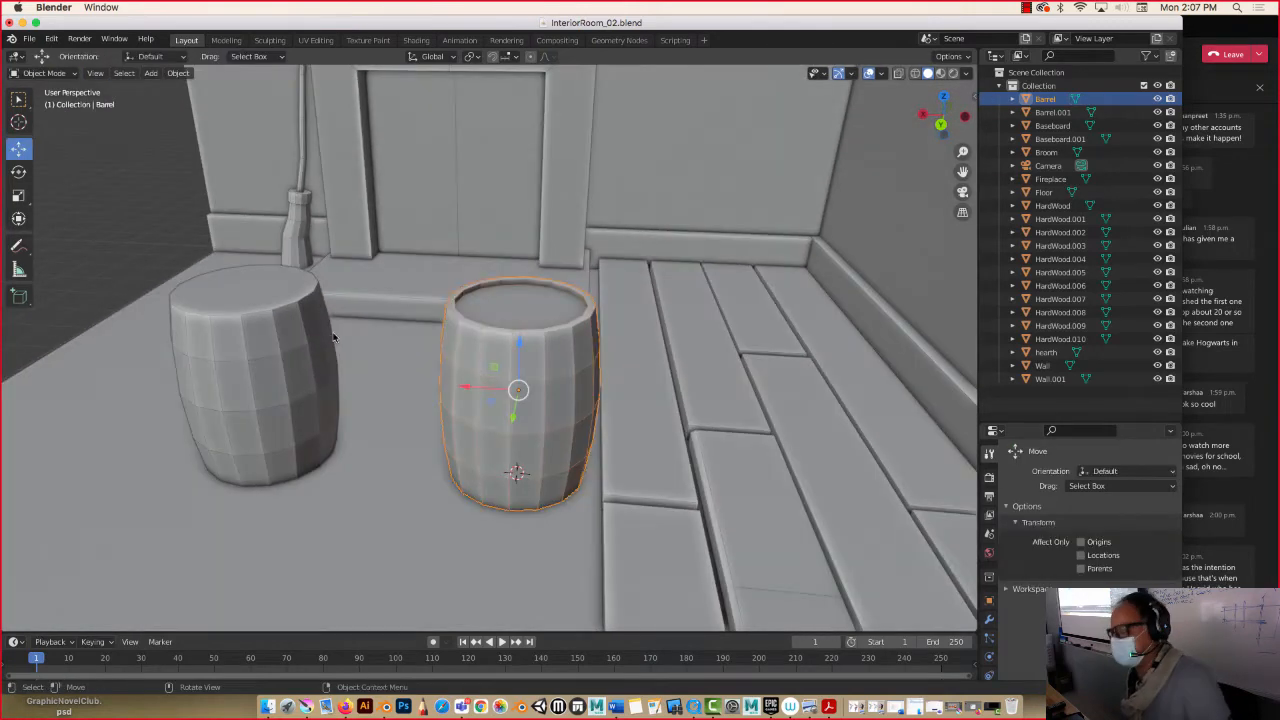
# Move the plain barrel copy about 4 m farther along X, away from the original barrel.
pyautogui.click(256, 358)
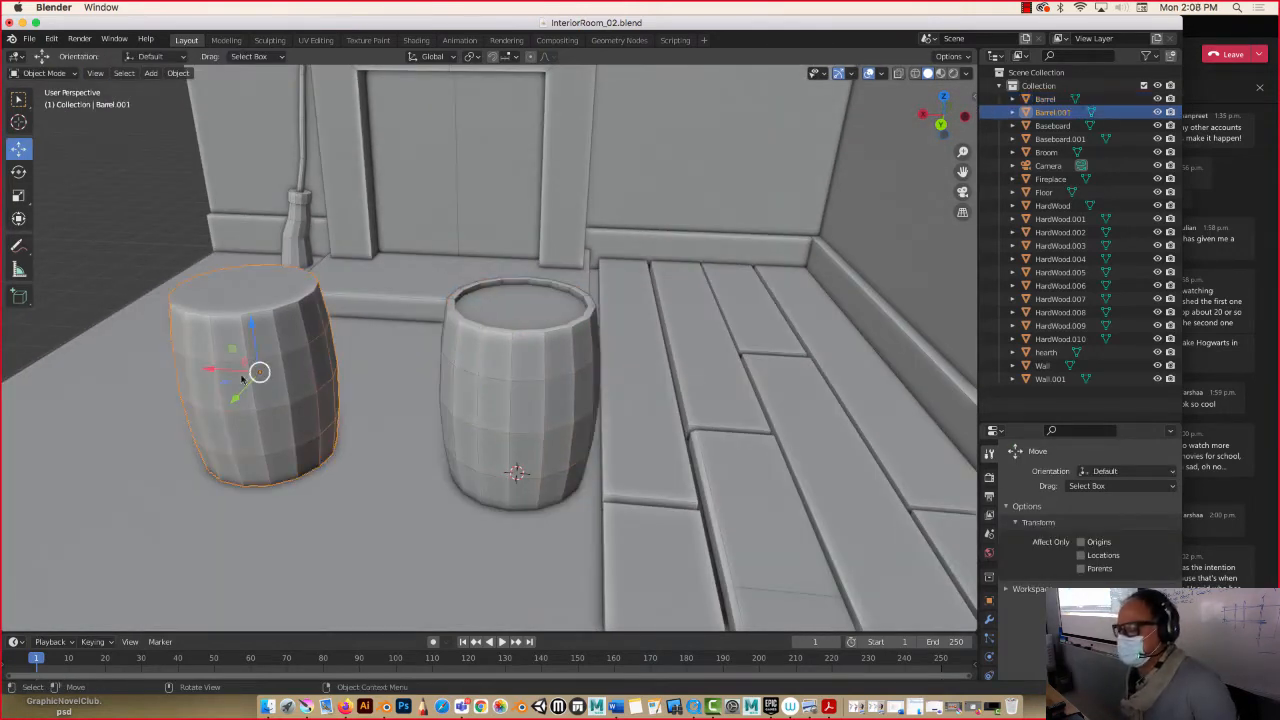
pyautogui.moveTo(214, 371); pyautogui.dragTo(86, 371)
pyautogui.moveTo(86, 371); pyautogui.dragTo(267, 403, button='middle')
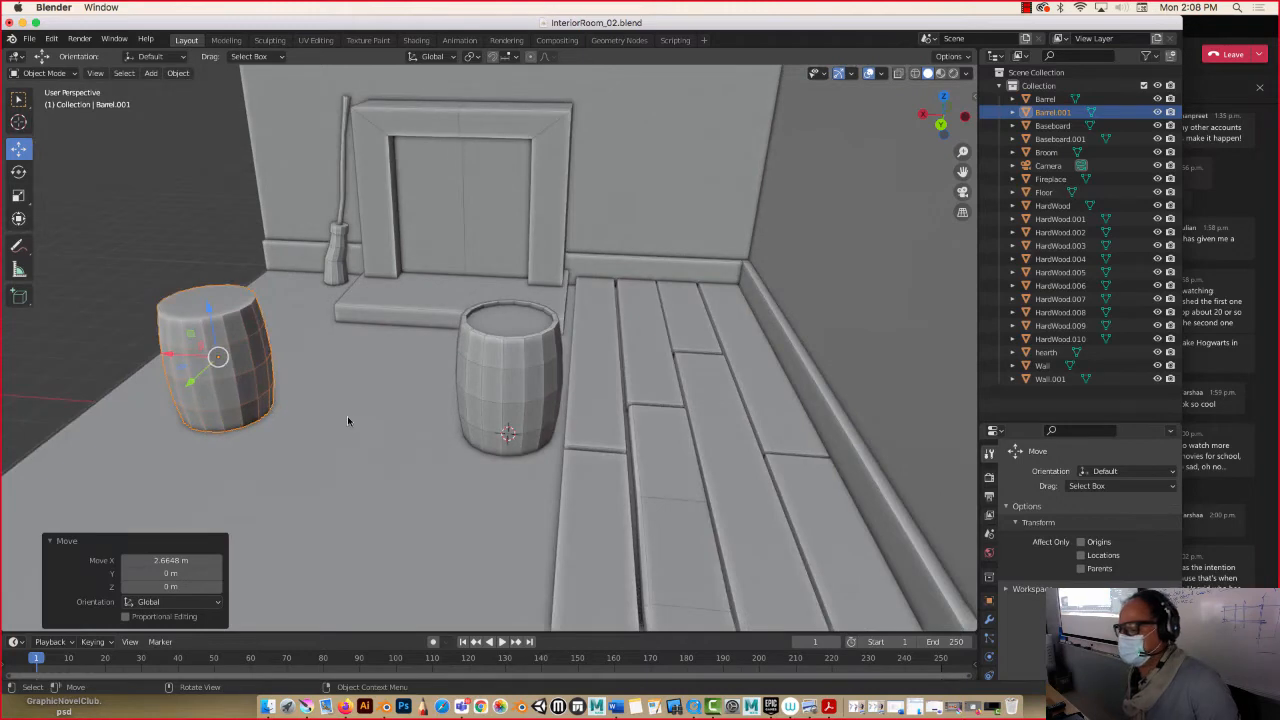
pyautogui.moveTo(347, 416); pyautogui.dragTo(374, 417, button='middle')
pyautogui.moveTo(150, 393); pyautogui.dragTo(30, 395)
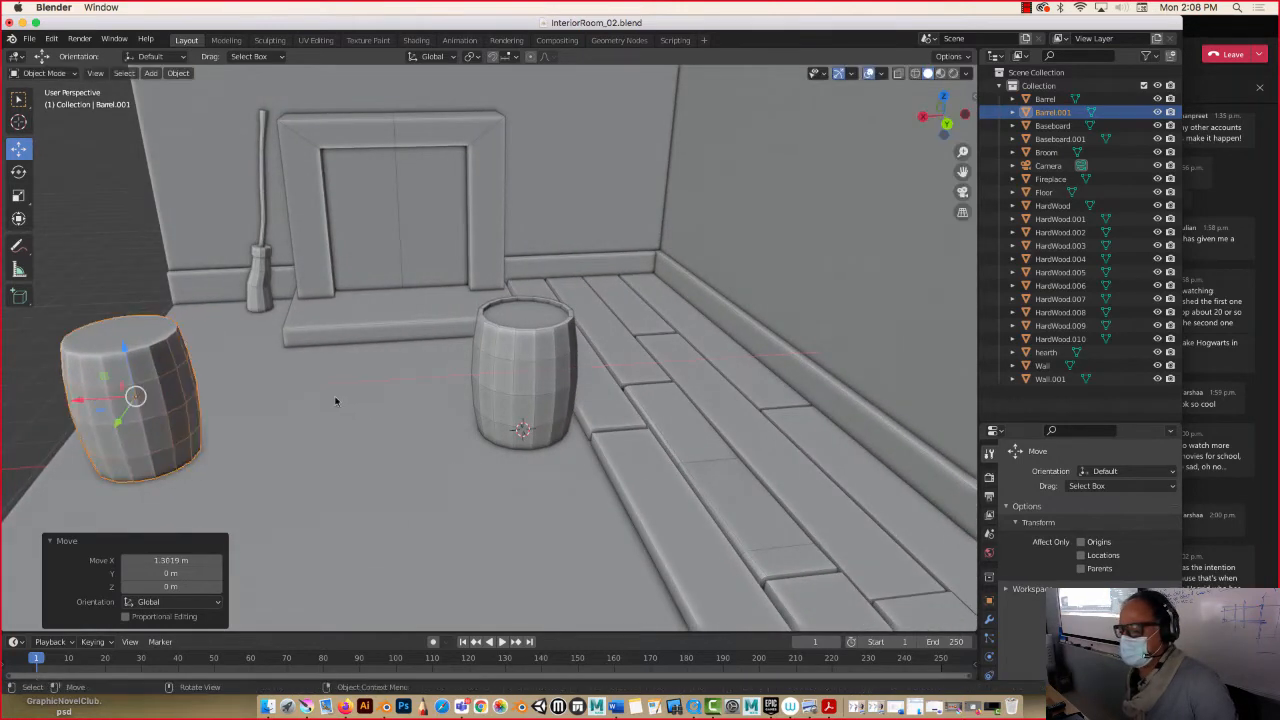
# Duplicate the rimmed barrel about 4.15 m along X, placing the copy between the other two barrels.
pyautogui.click(508, 379)
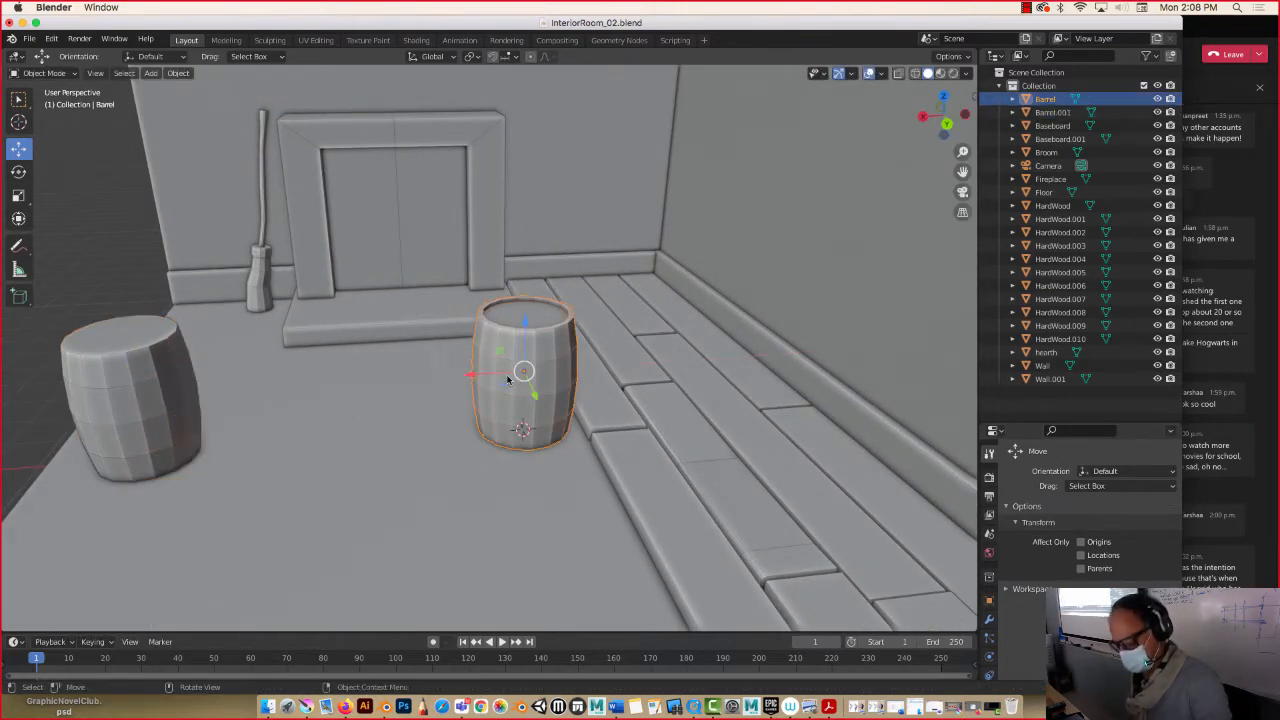
pyautogui.hotkey('shift', 'd')
pyautogui.press('x')
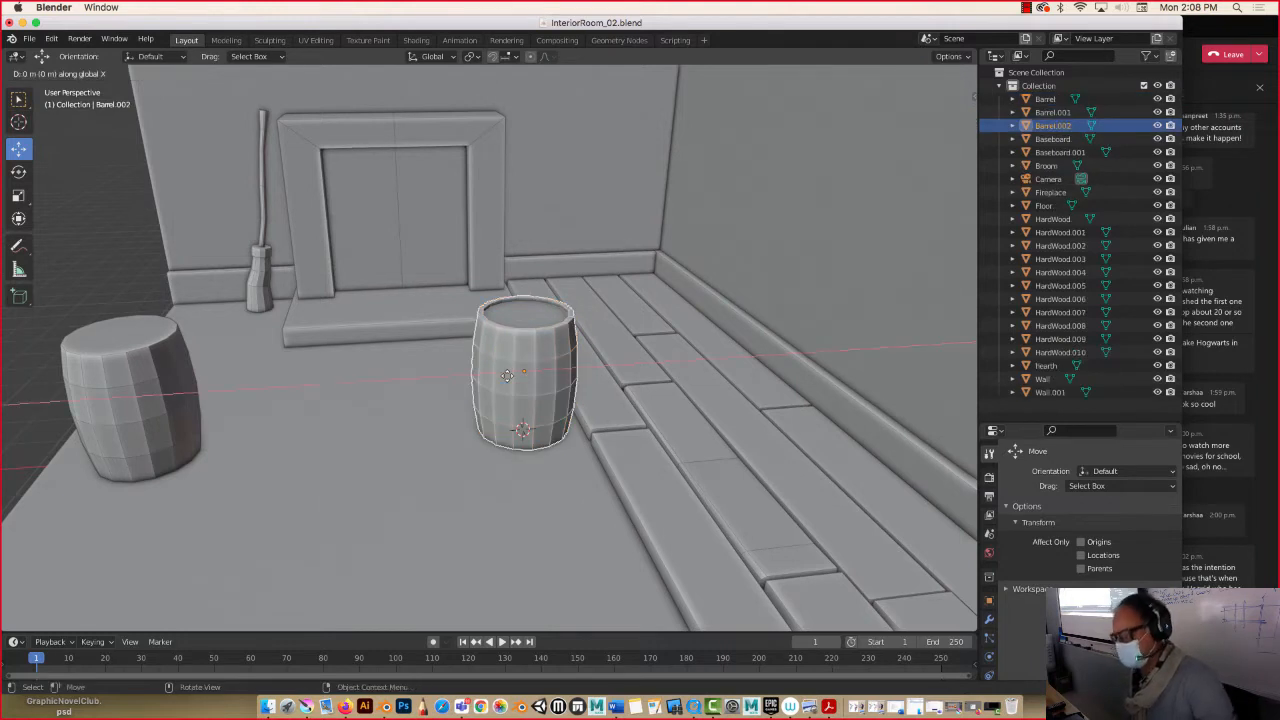
pyautogui.click(294, 400)
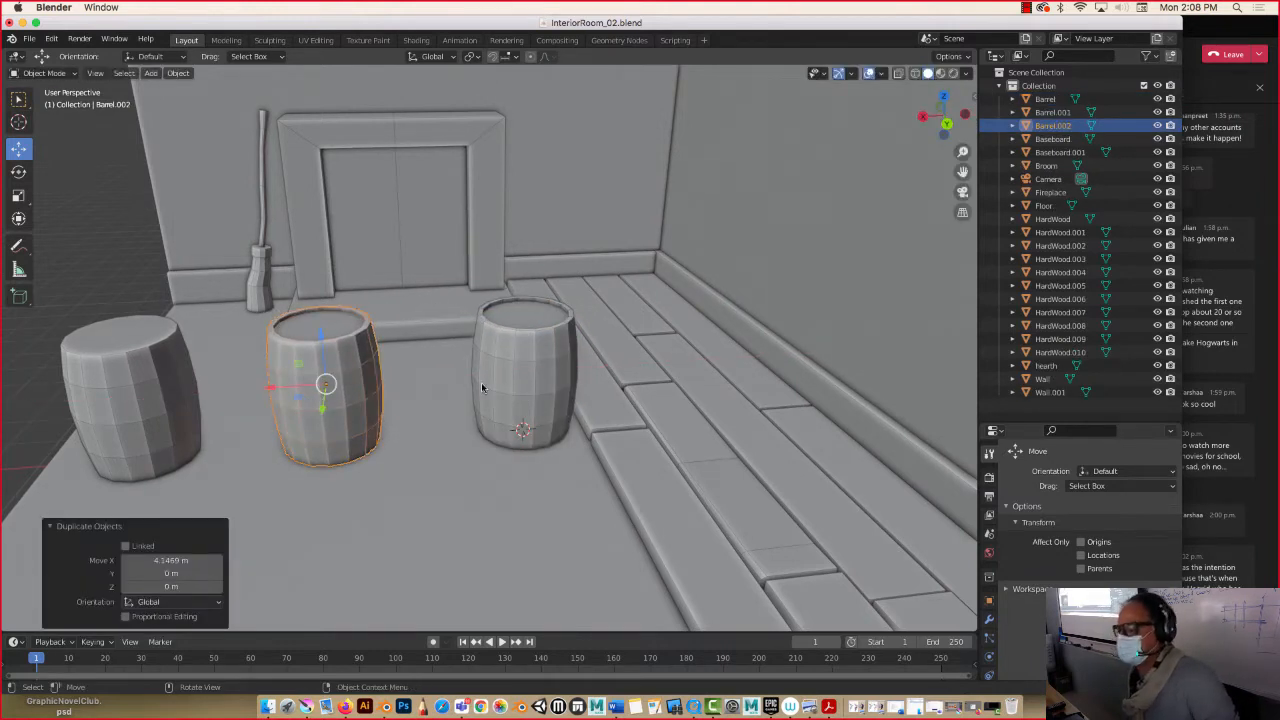
# Add a horizontal loop cut to the original barrel's uppermost band in Edit Mode, slid by a factor of about 0.35 toward the rim.
pyautogui.click(504, 350)
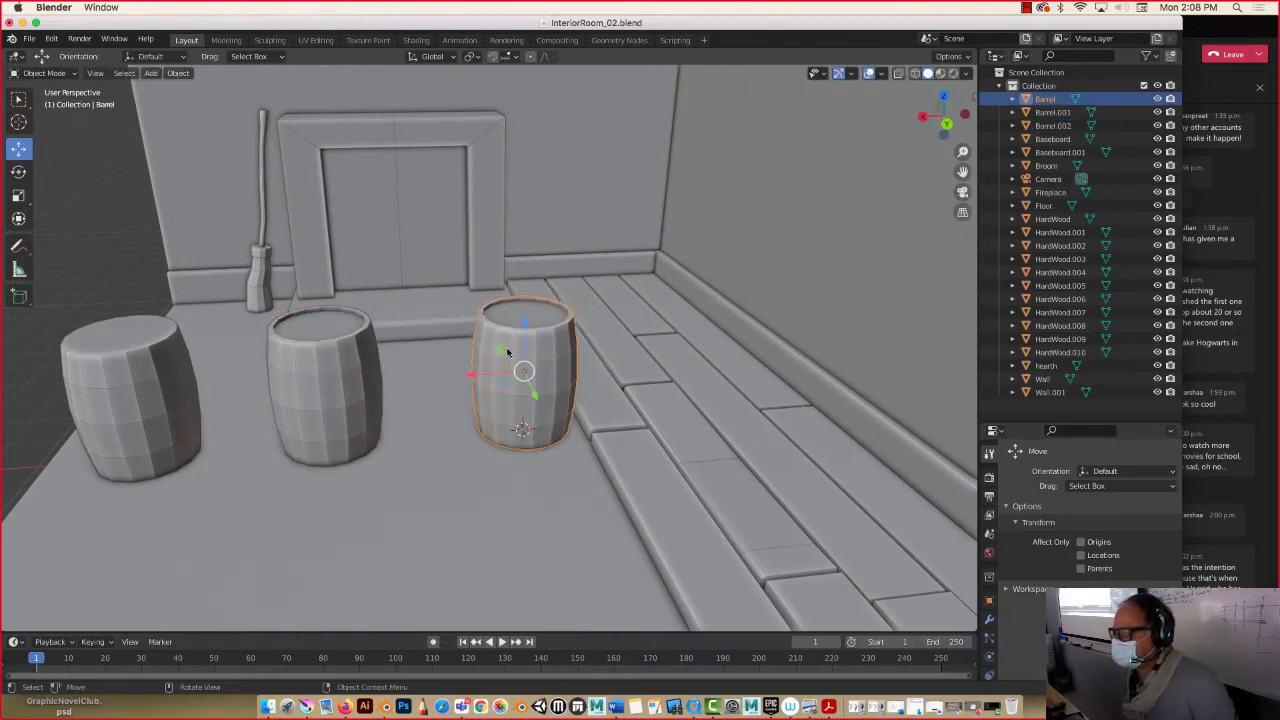
pyautogui.moveTo(504, 350); pyautogui.dragTo(494, 323, button='middle')
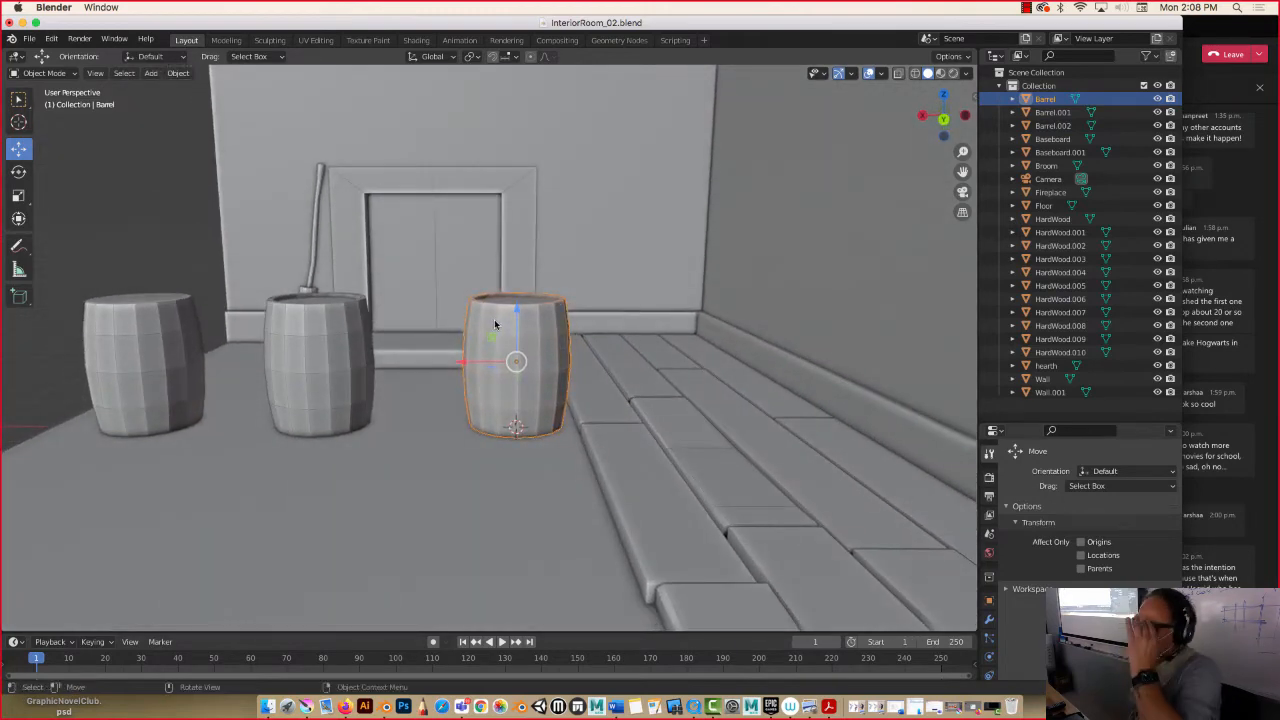
pyautogui.scroll(3, 504, 328)
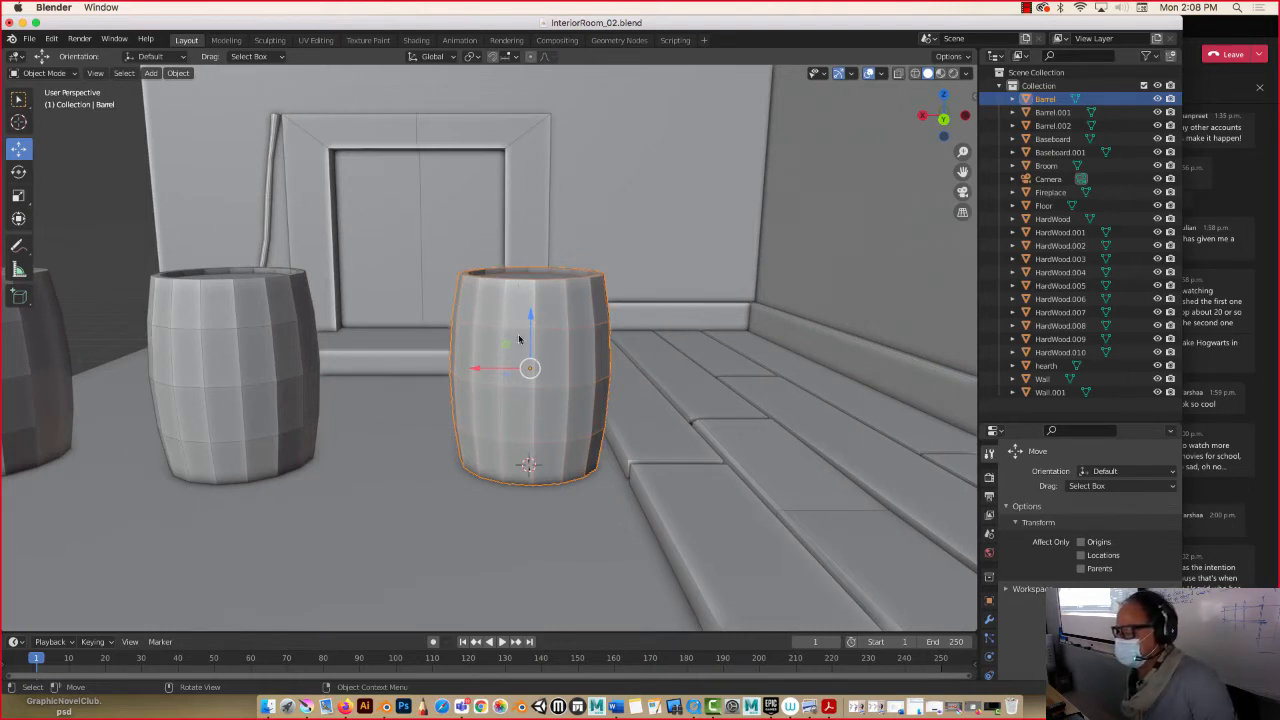
pyautogui.press('Tab')
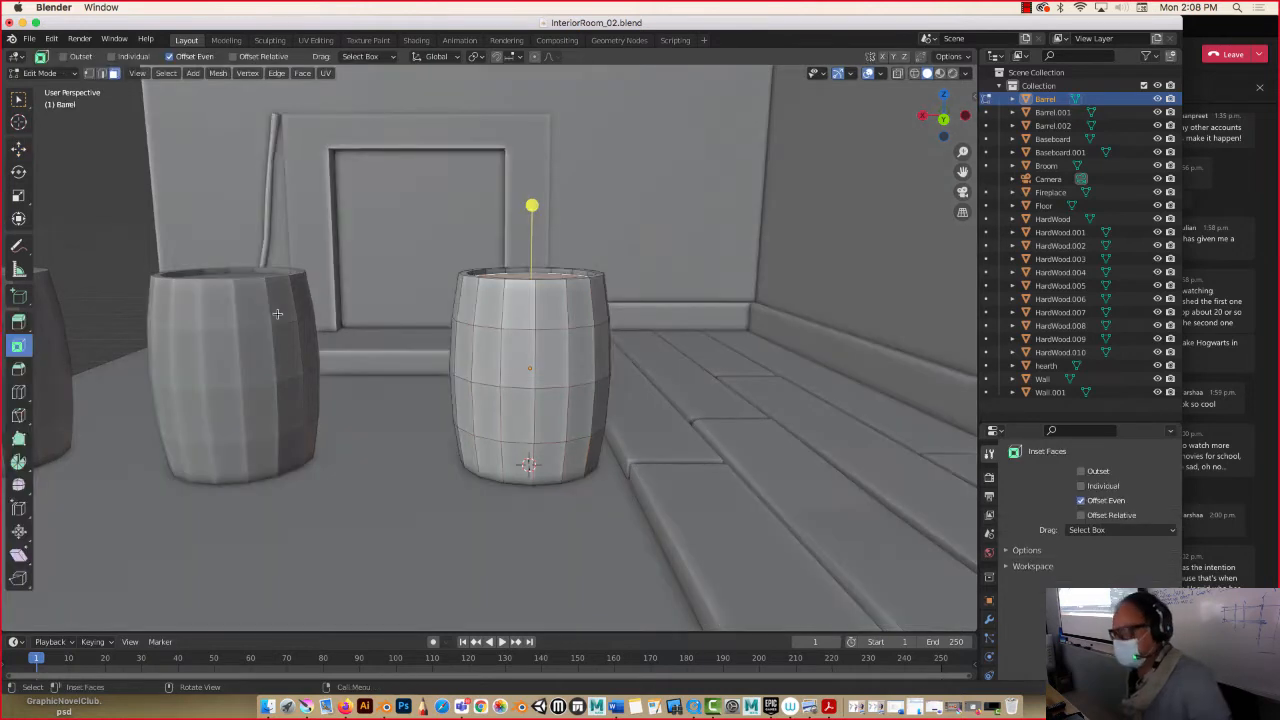
pyautogui.click(18, 392)
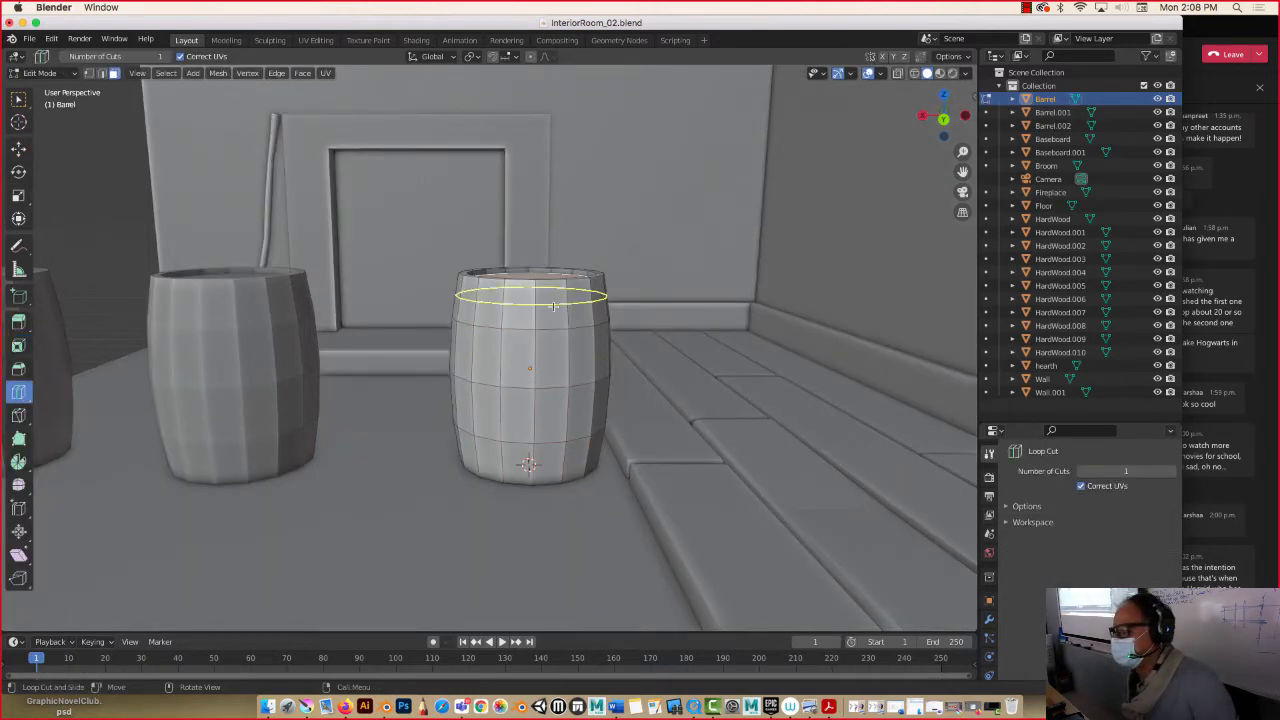
pyautogui.moveTo(553, 306); pyautogui.dragTo(551, 297)
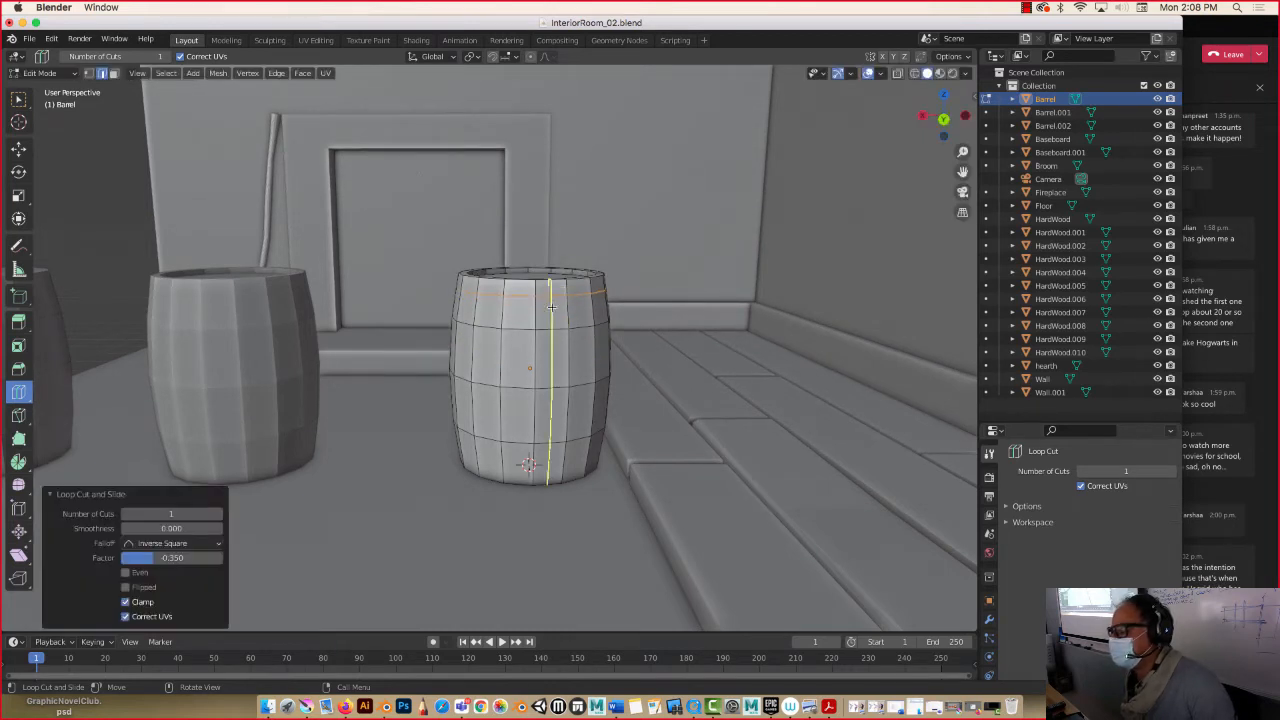
# Add a second loop cut to the original barrel's upper band and two loop cuts to the band nearest its base.
pyautogui.click(530, 313)
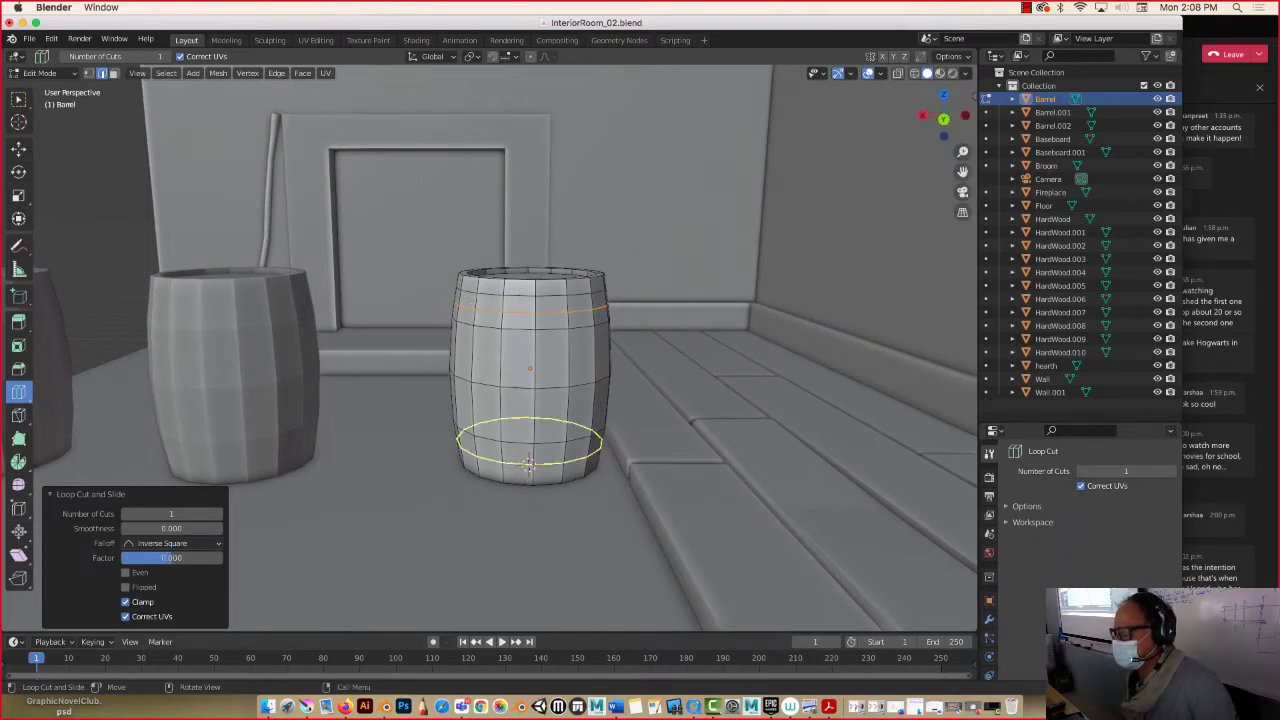
pyautogui.moveTo(528, 462); pyautogui.dragTo(505, 462)
pyautogui.click(505, 456)
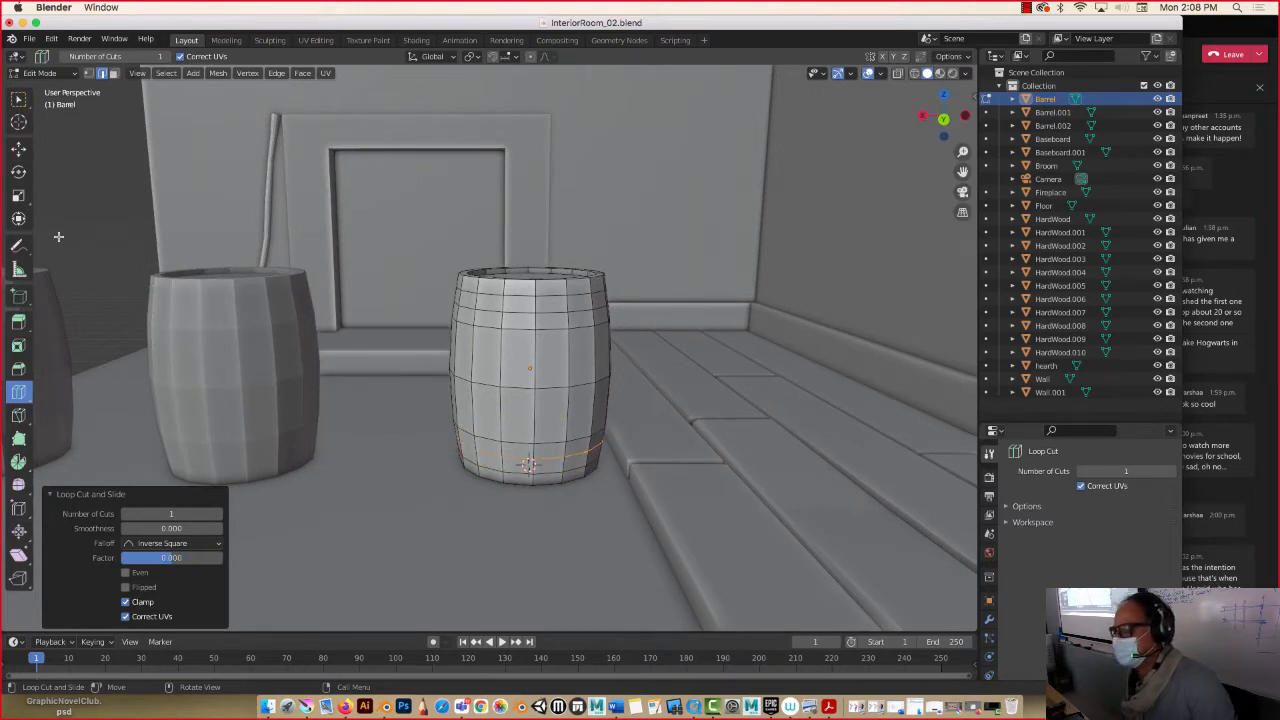
# Select the narrow face loops between the new cuts near the barrel's top and base in face selection mode.
pyautogui.click(18, 148)
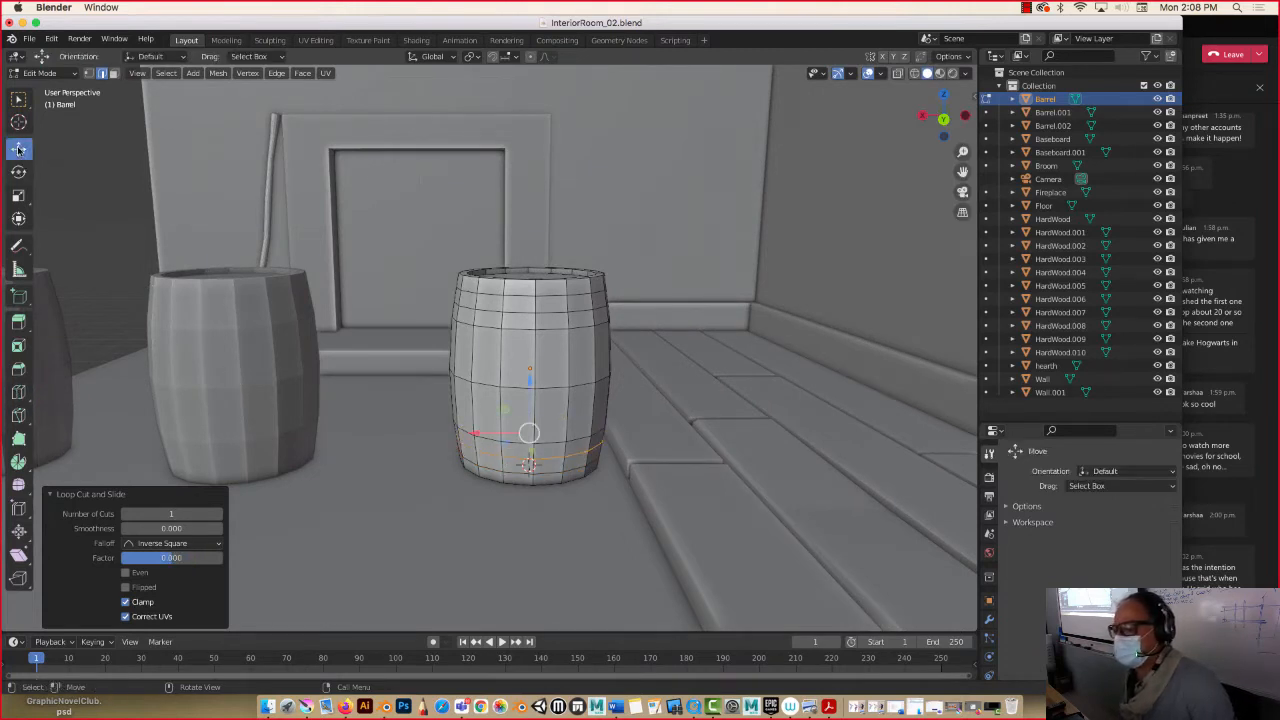
pyautogui.click(114, 74)
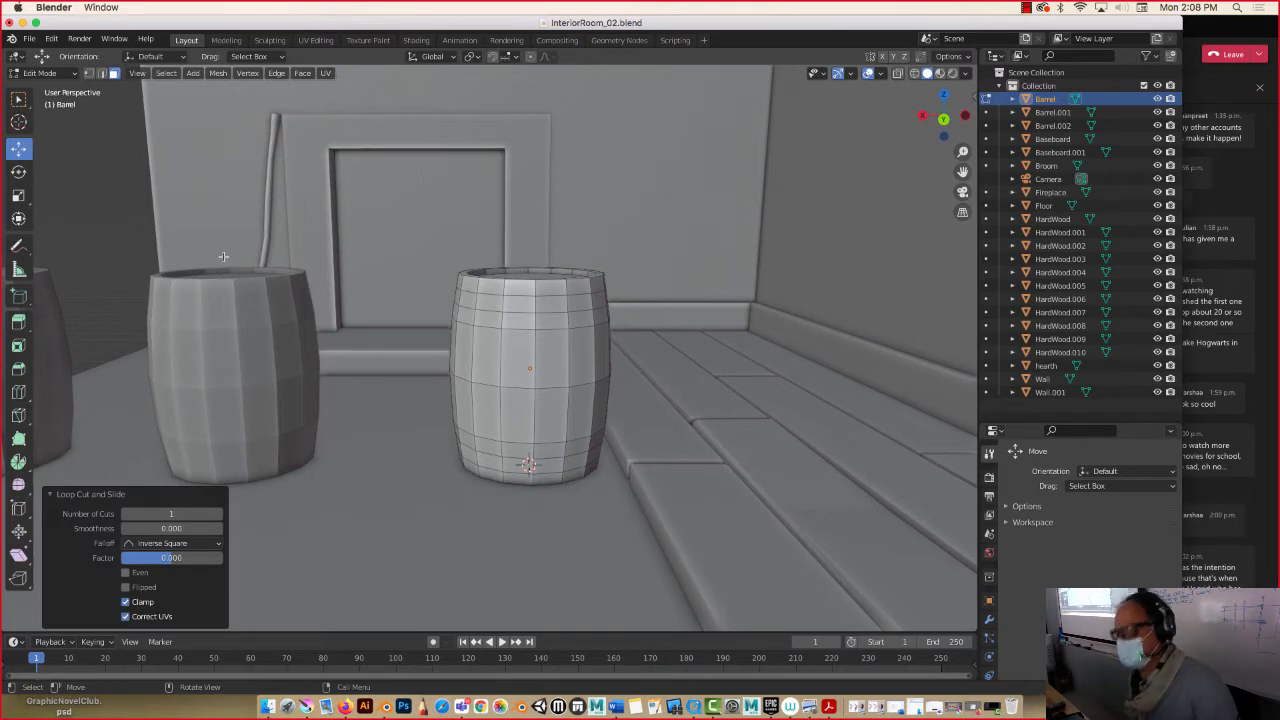
pyautogui.press('1')
pyautogui.press('2')
pyautogui.press('3')
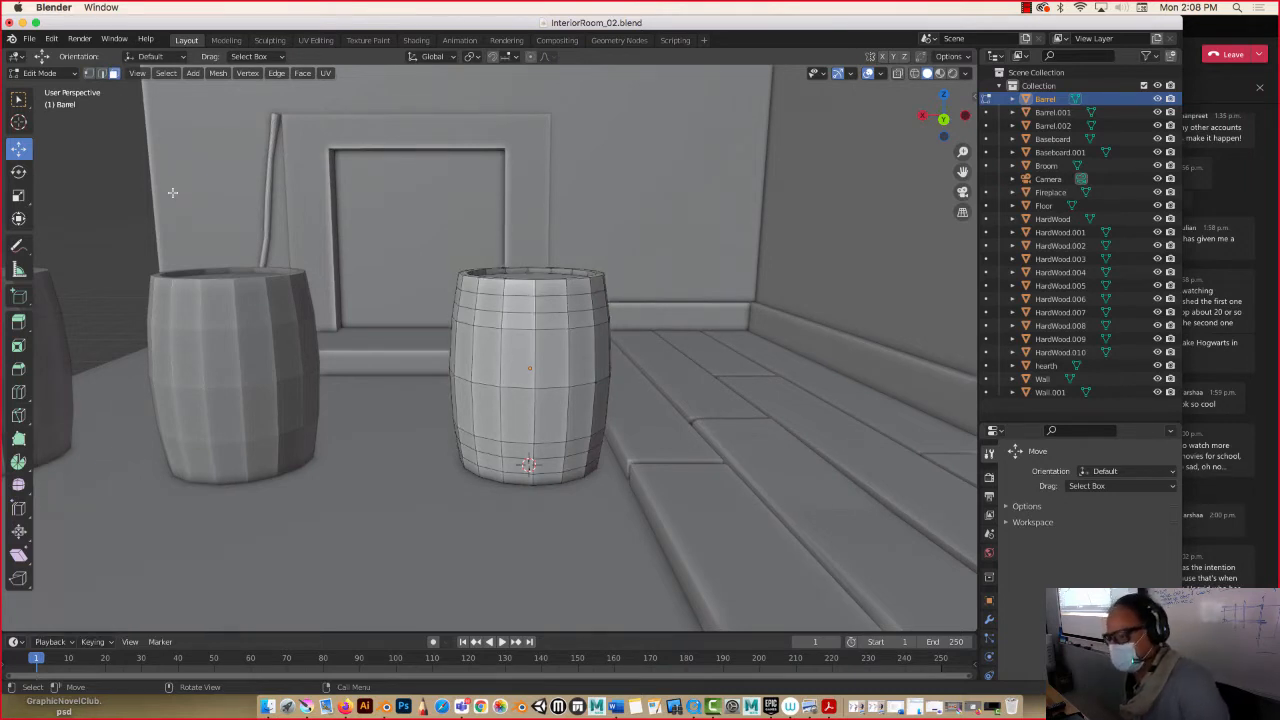
pyautogui.keyDown('alt'); pyautogui.click(499, 302); pyautogui.keyUp('alt')
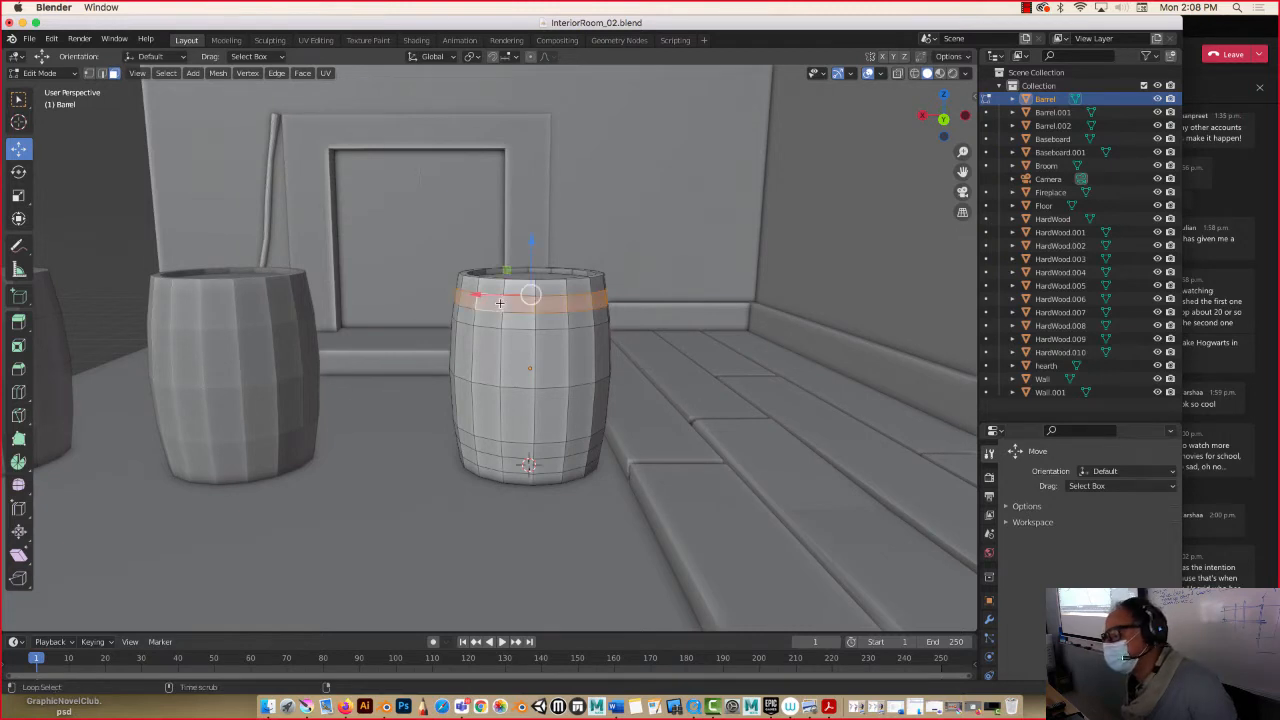
pyautogui.keyDown('alt'); pyautogui.keyDown('shift'); pyautogui.click(499, 462); pyautogui.keyUp('shift'); pyautogui.keyUp('alt')
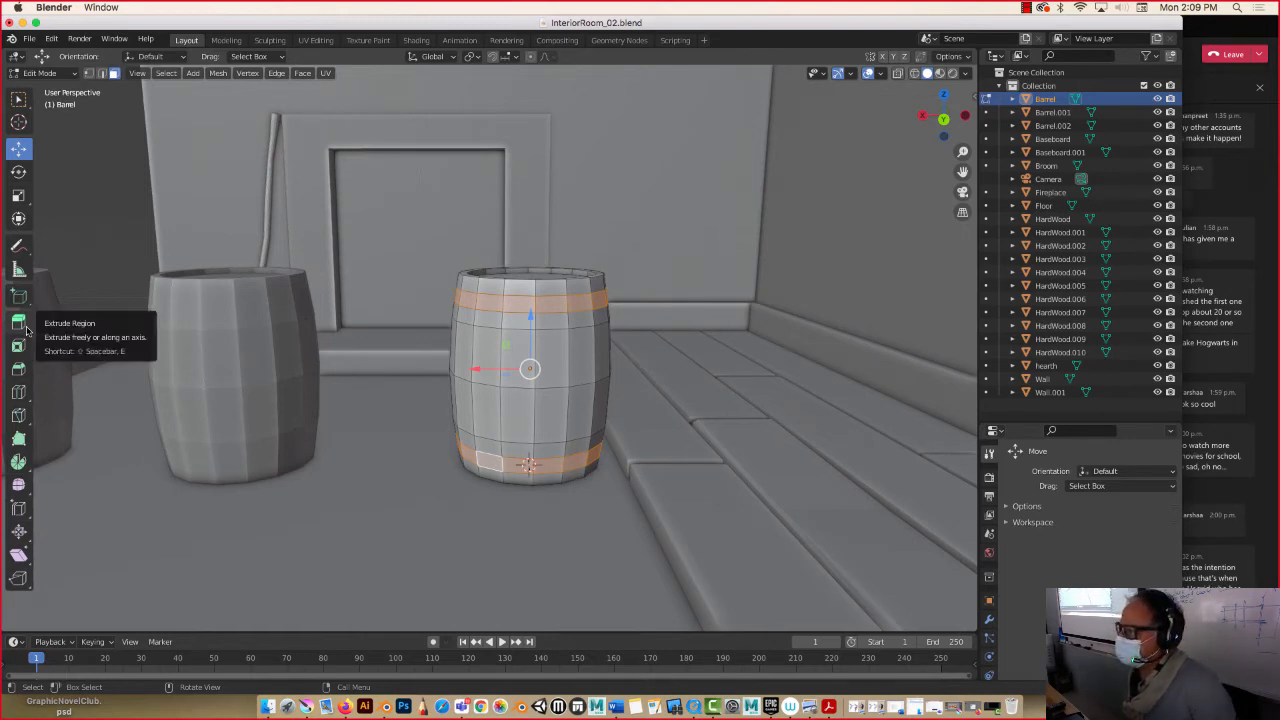
# Extrude both selected face loops about 0.038 m along their normals to form raised hoops, and return to Object Mode.
pyautogui.click(27, 330)
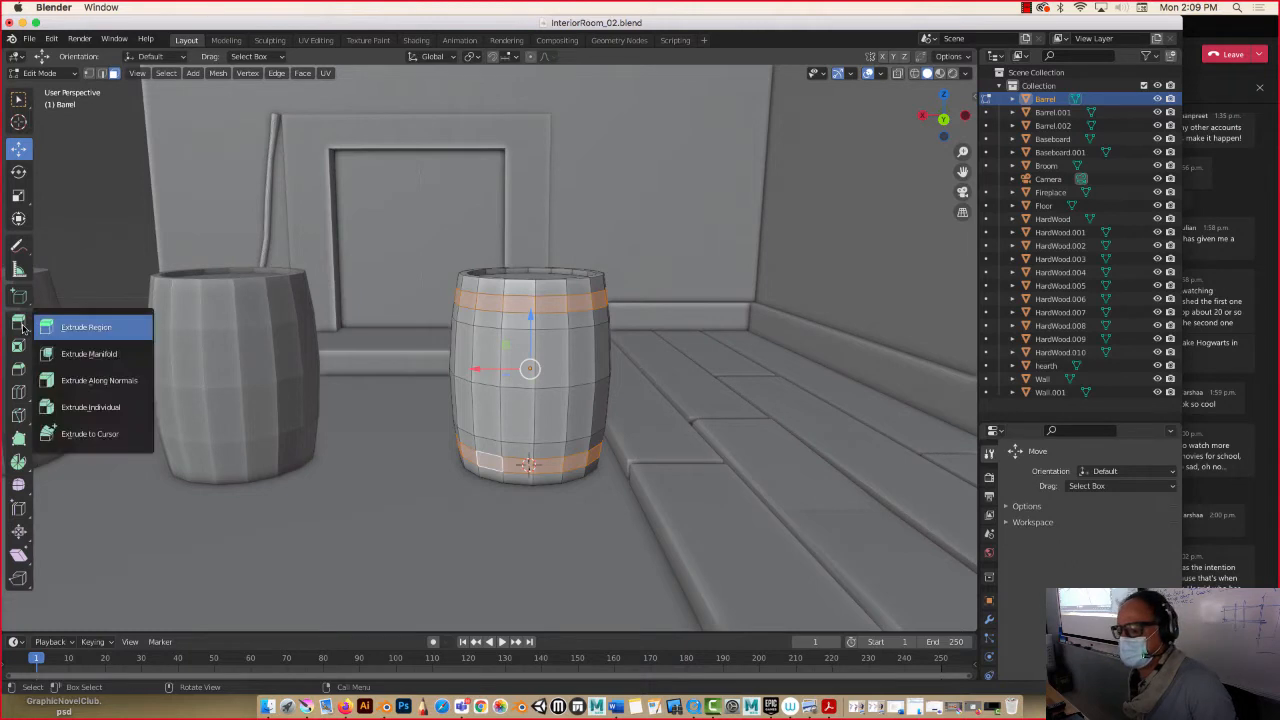
pyautogui.click(95, 381)
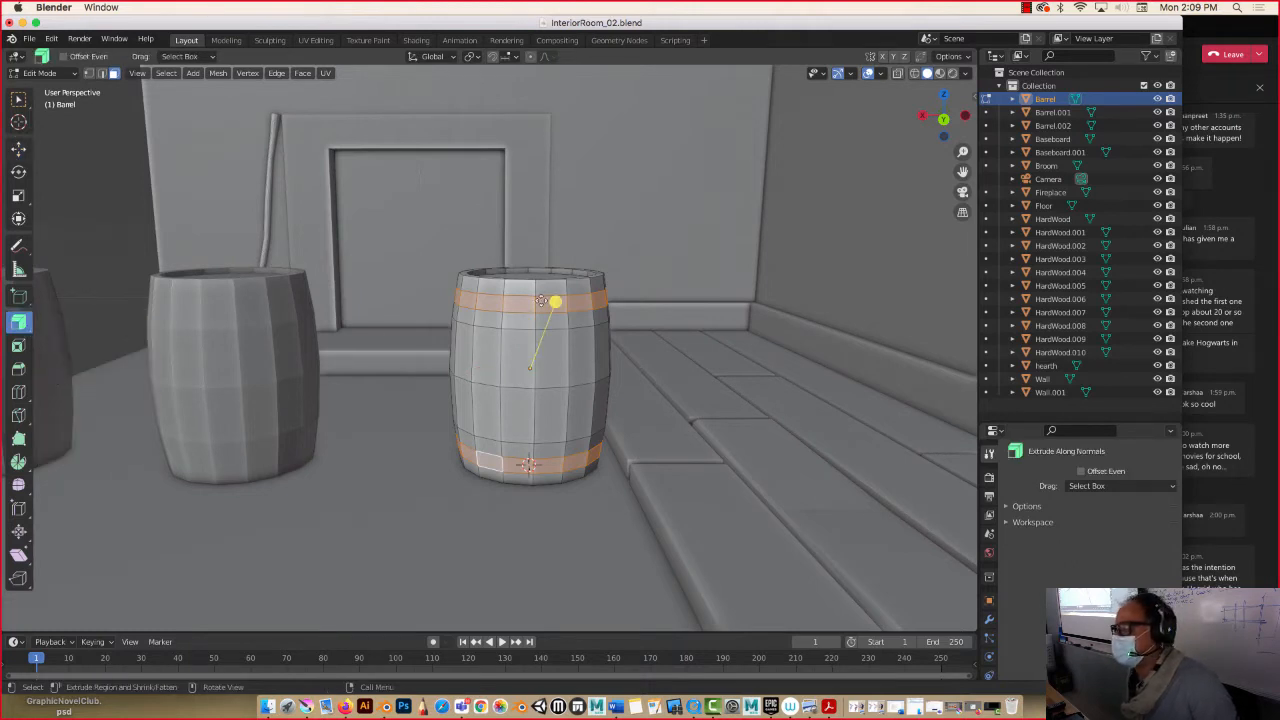
pyautogui.moveTo(554, 300); pyautogui.dragTo(554, 300)
pyautogui.moveTo(451, 348)
pyautogui.mouseDown(button='middle')
pyautogui.moveTo(403, 312)
pyautogui.moveTo(447, 329)
pyautogui.moveTo(442, 346)
pyautogui.moveTo(465, 360)
pyautogui.mouseUp(button='middle')
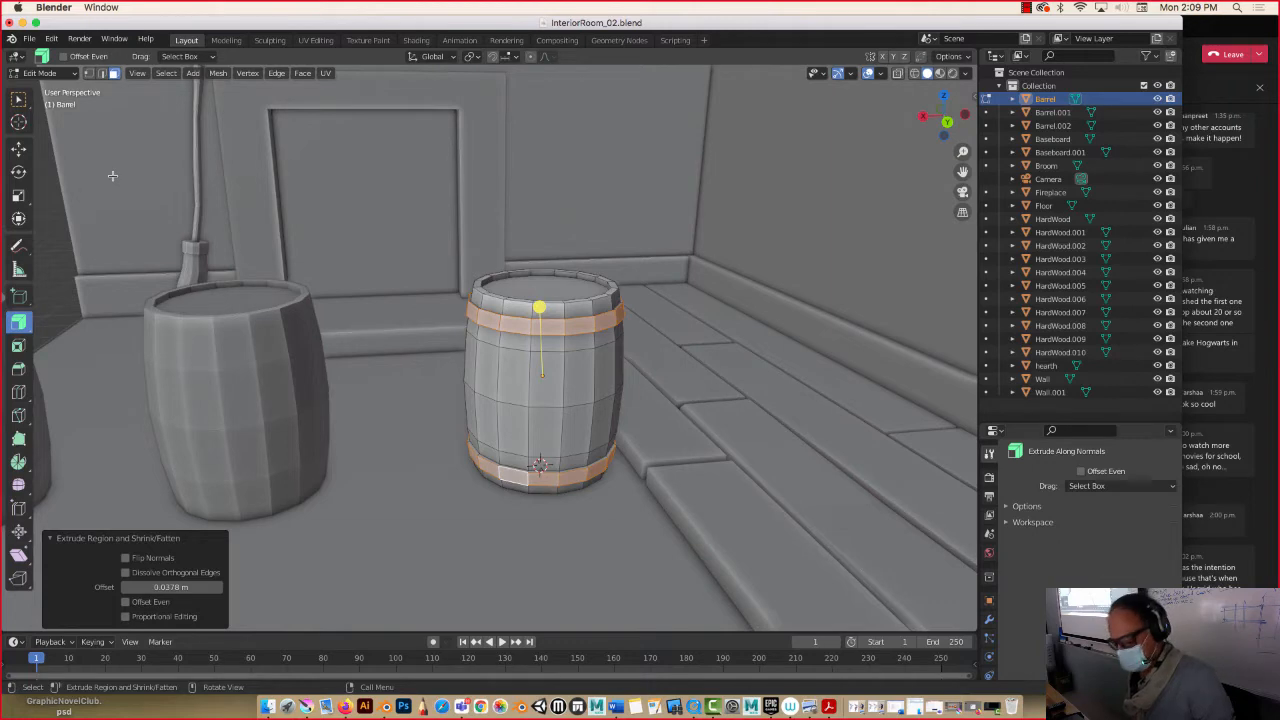
pyautogui.press('Tab')
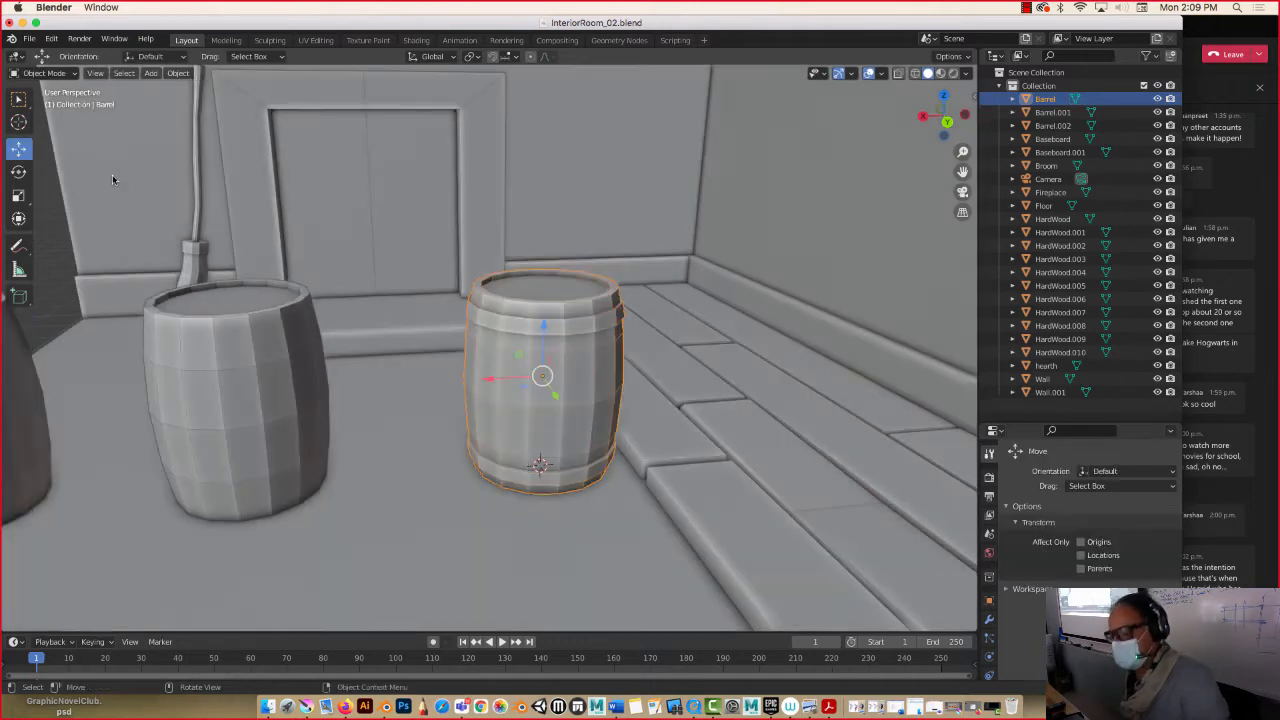
# Duplicate the hooped barrel about 3.78 m along the global Y axis, placing the copy in front of the original.
pyautogui.click(407, 313)
pyautogui.moveTo(433, 340)
pyautogui.mouseDown(button='middle')
pyautogui.moveTo(381, 307)
pyautogui.moveTo(422, 323)
pyautogui.mouseUp(button='middle')
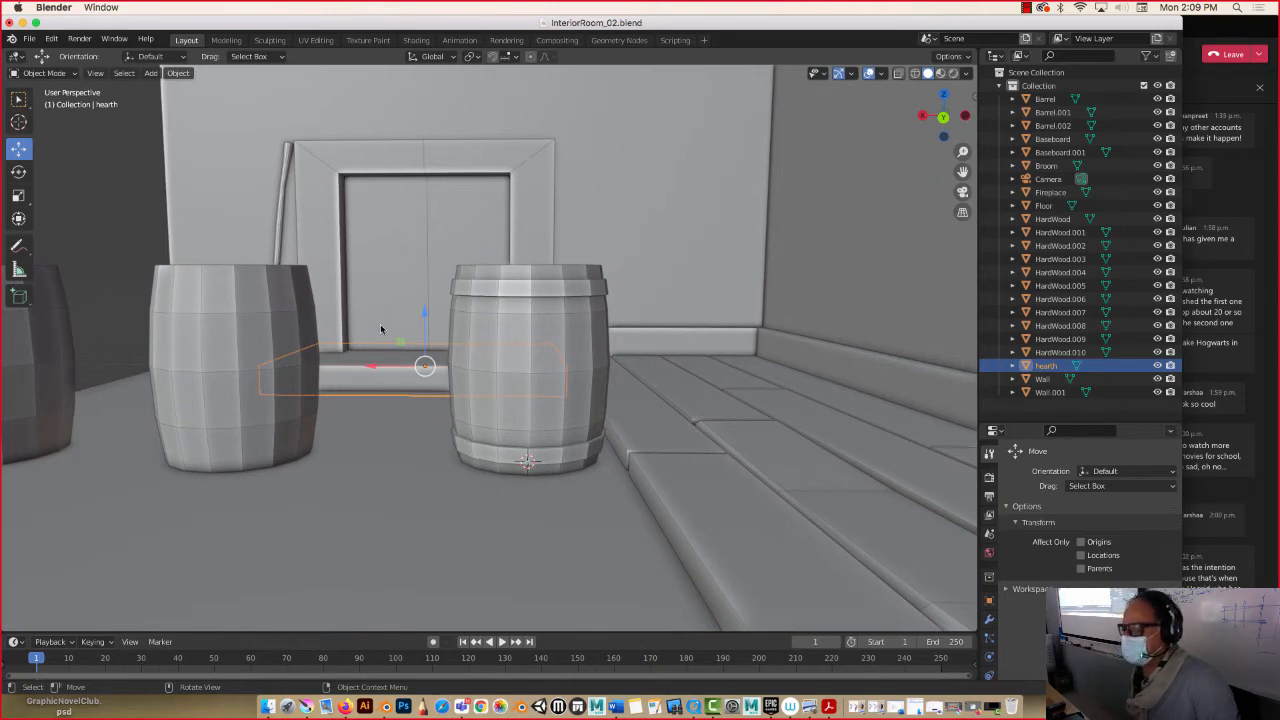
pyautogui.moveTo(476, 337); pyautogui.dragTo(530, 337, button='middle')
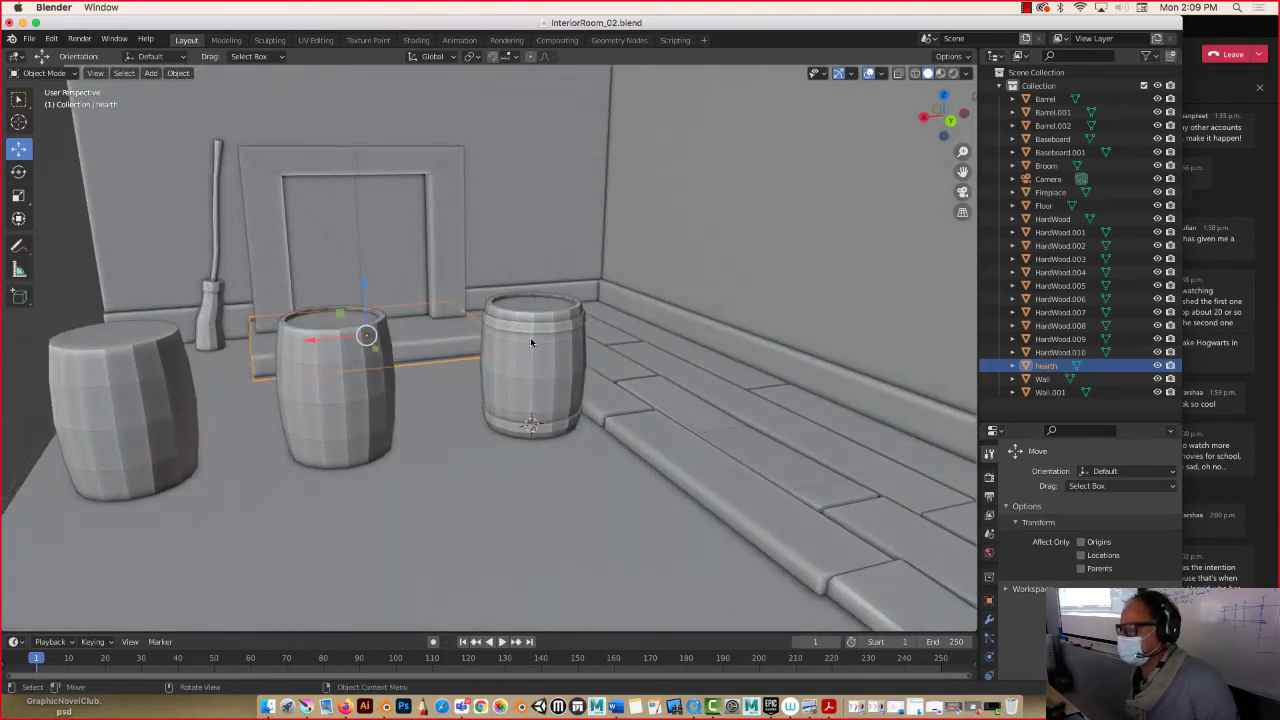
pyautogui.click(530, 320)
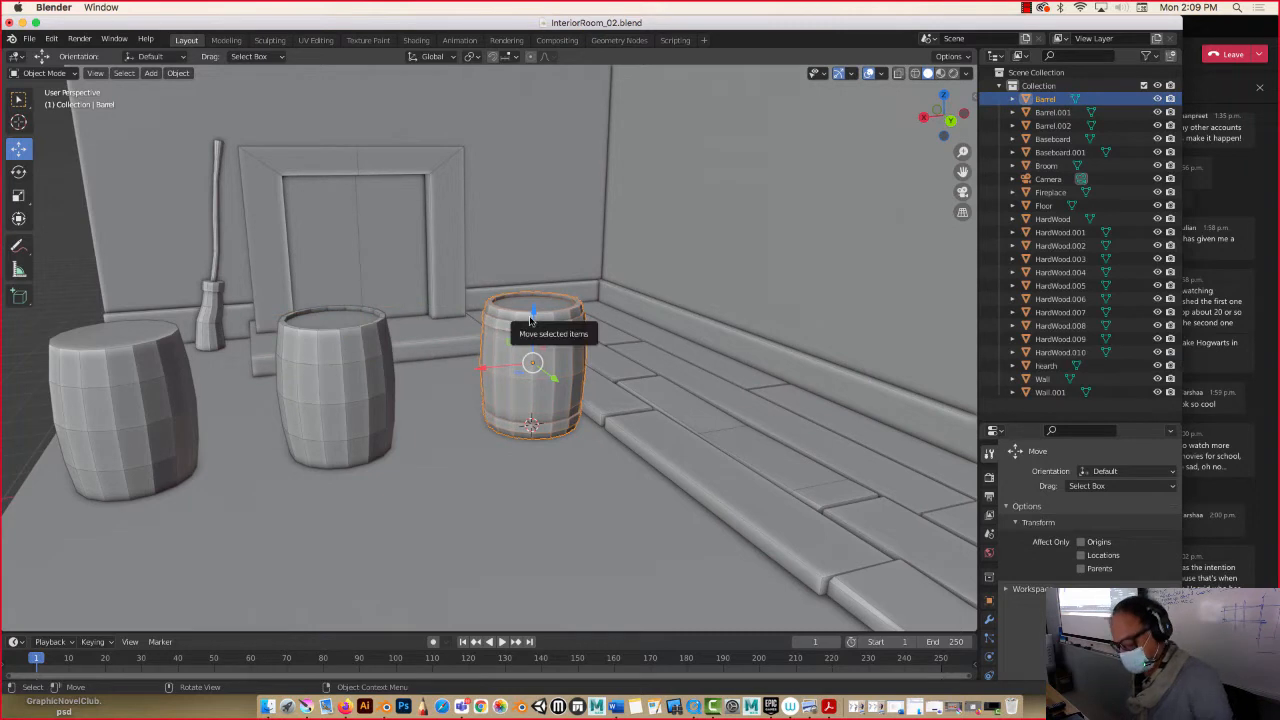
pyautogui.hotkey('shift', 'd')
pyautogui.press('y')
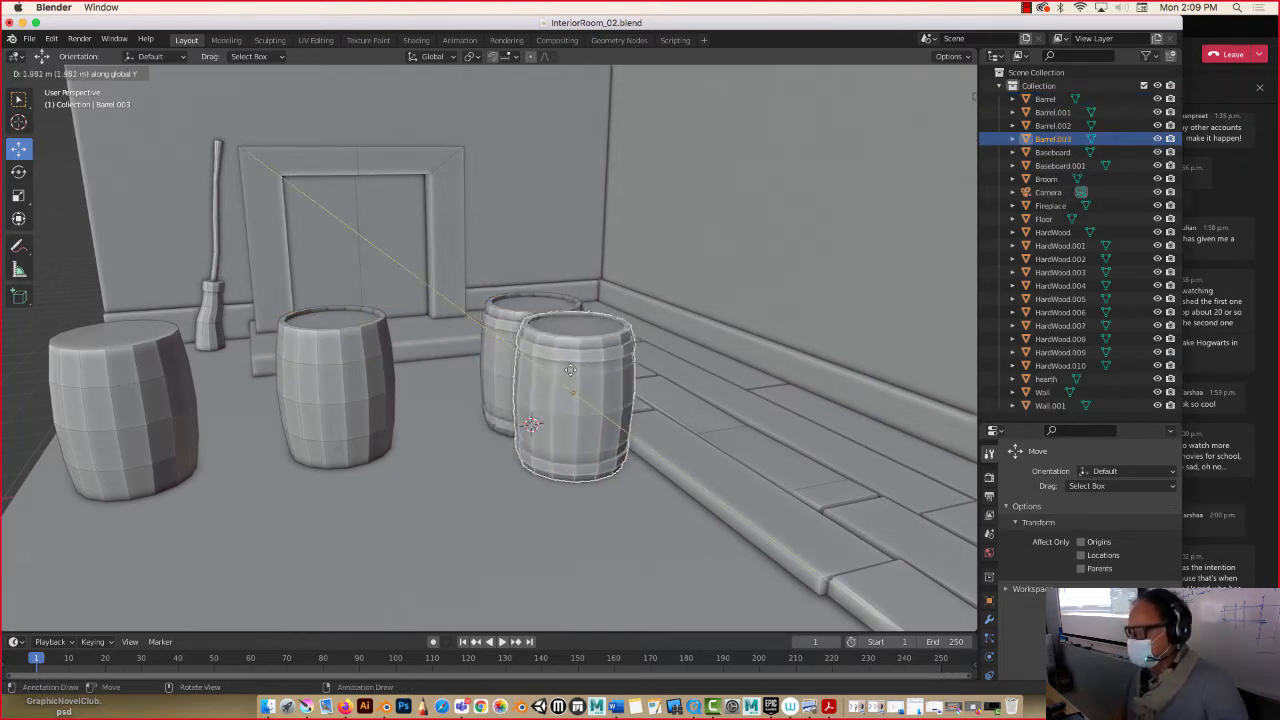
pyautogui.click(605, 396)
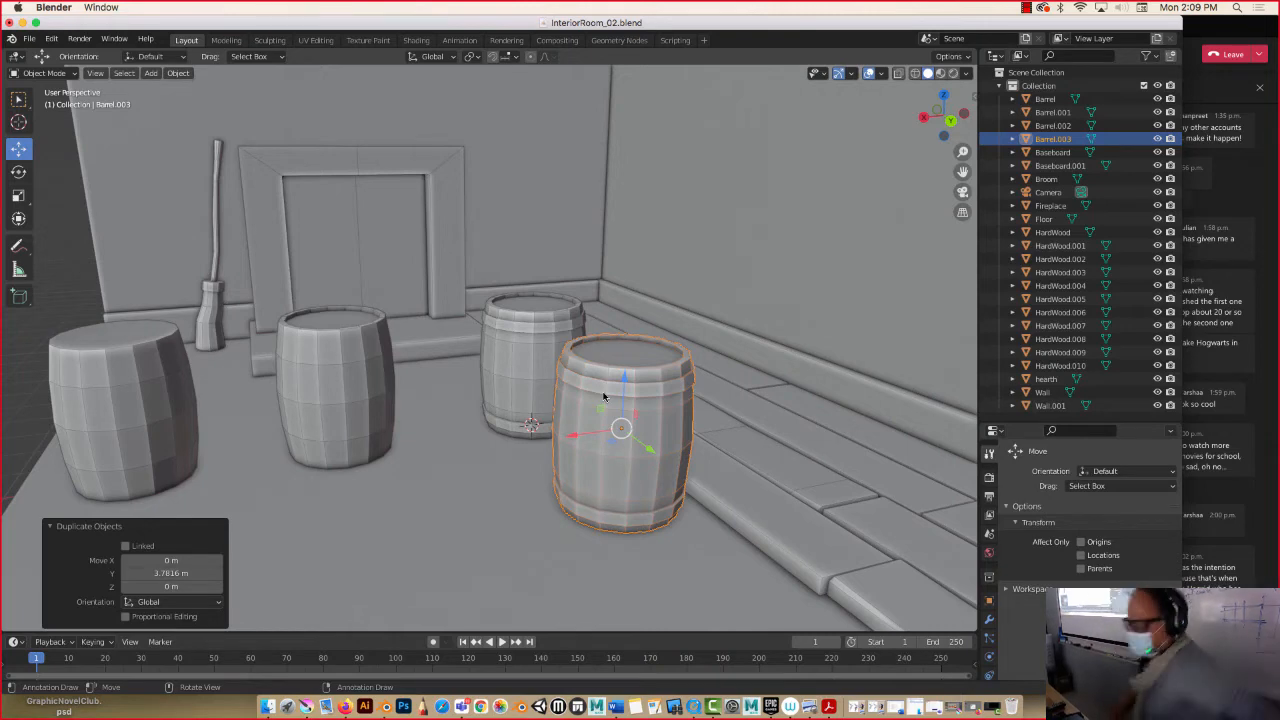
# In the back orthographic view, move the hooped copy about -3.76 m along X and back about 15.16 m, just outside the room.
pyautogui.moveTo(603, 397); pyautogui.dragTo(550, 438, button='middle')
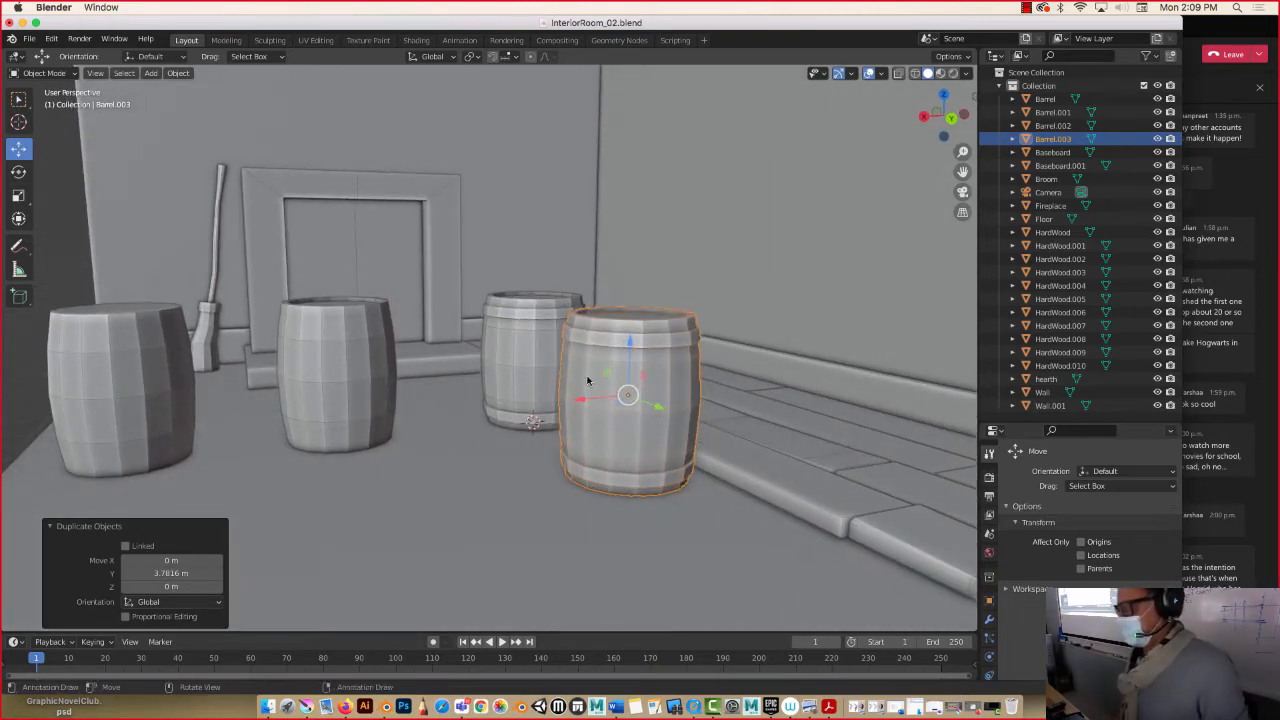
pyautogui.moveTo(590, 386); pyautogui.dragTo(585, 372, button='middle')
pyautogui.press('KP_1')
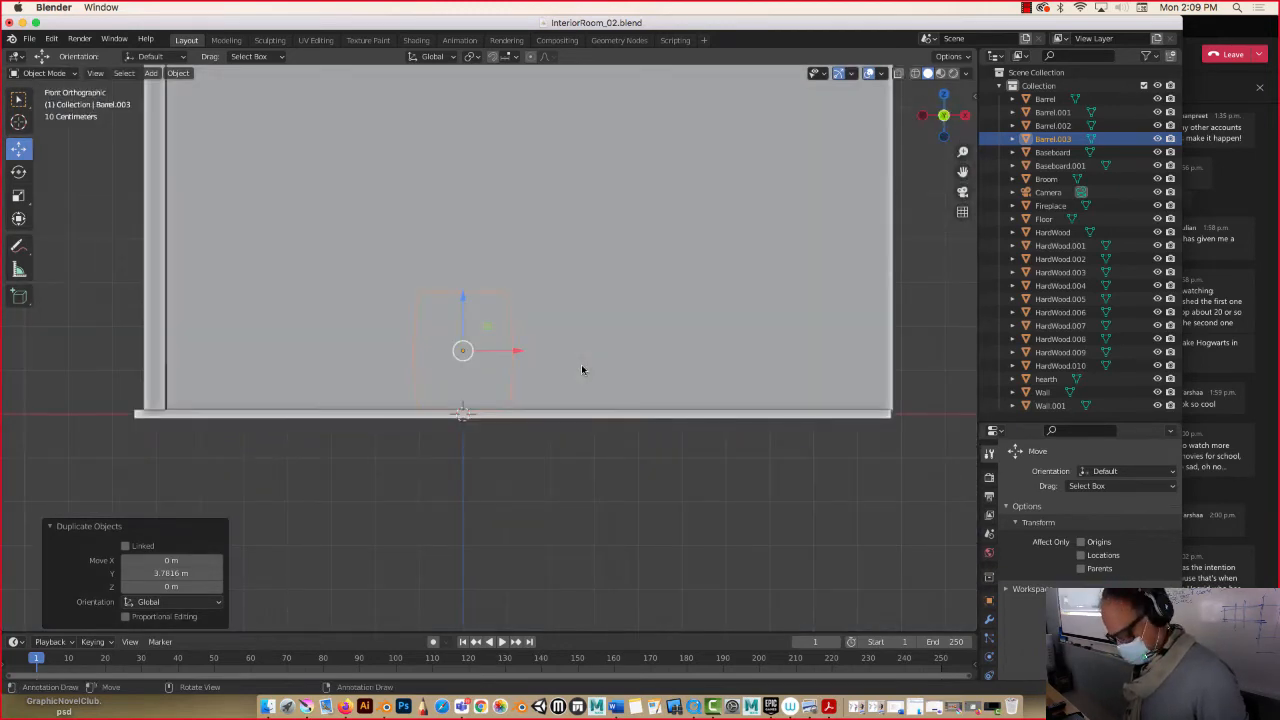
pyautogui.press('ctrl+KP_1')
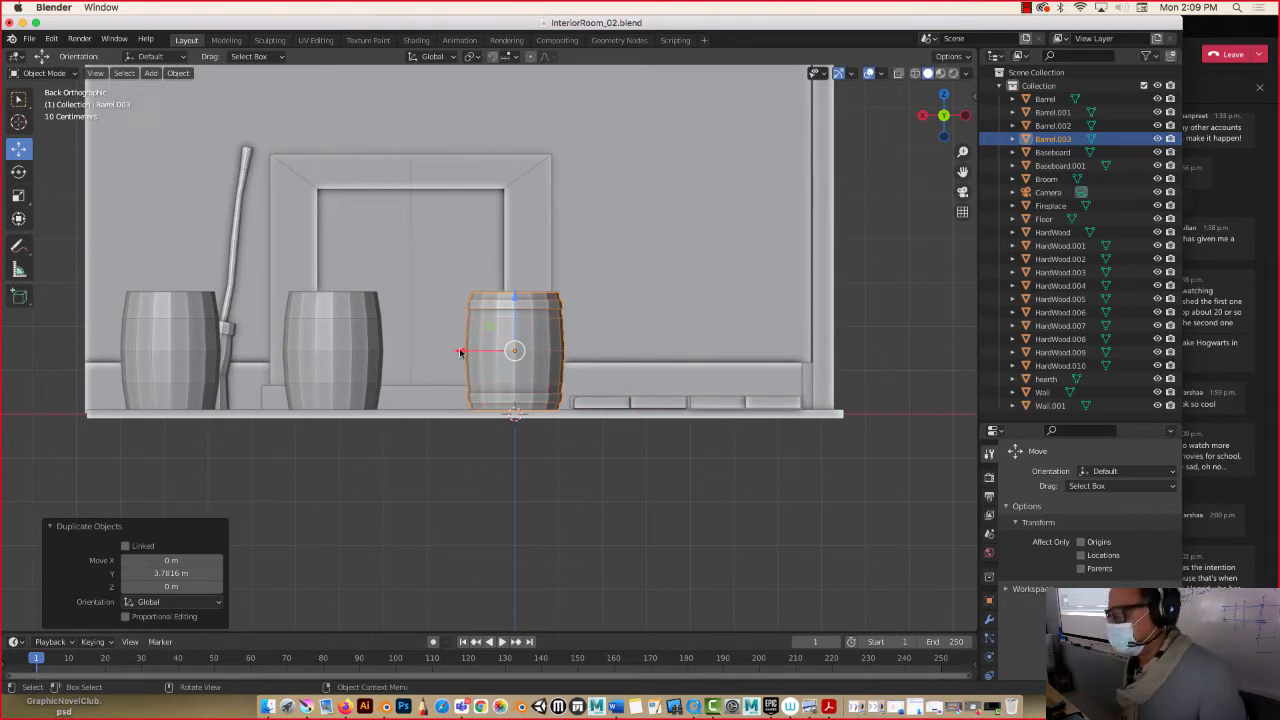
pyautogui.hotkey('shift', 'd')
pyautogui.click(629, 350)
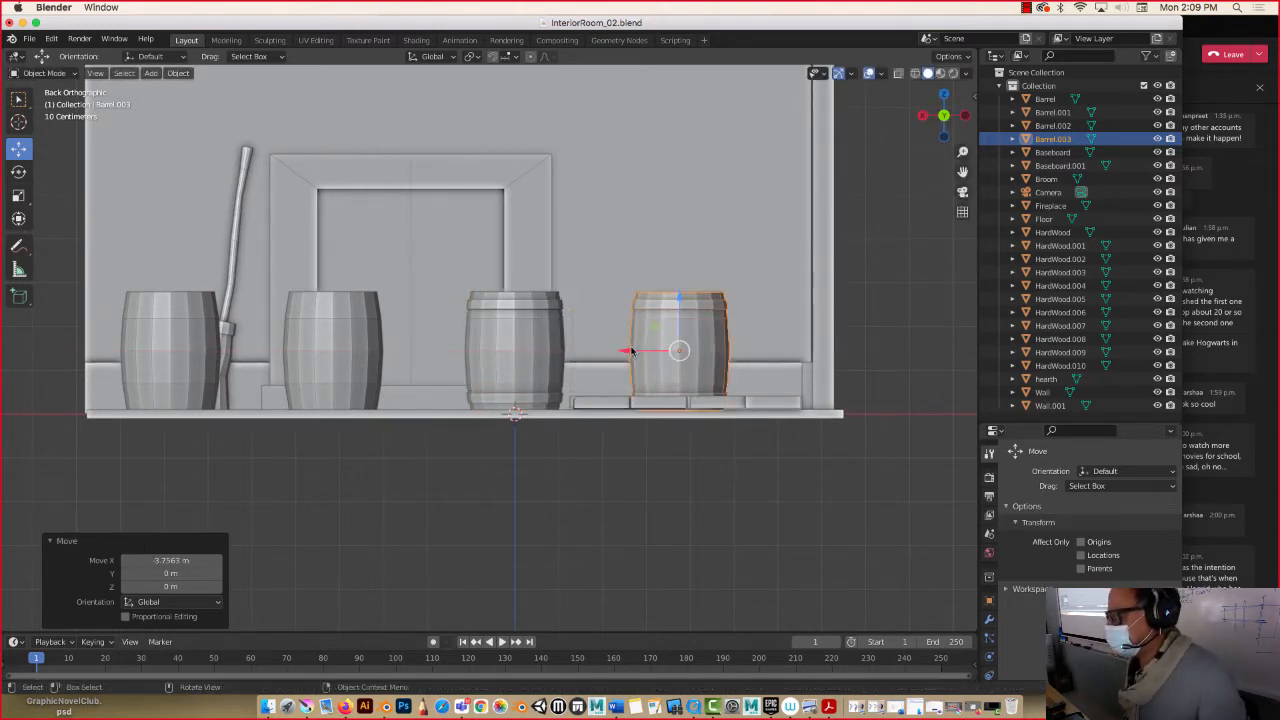
pyautogui.click(679, 320)
pyautogui.click(676, 349)
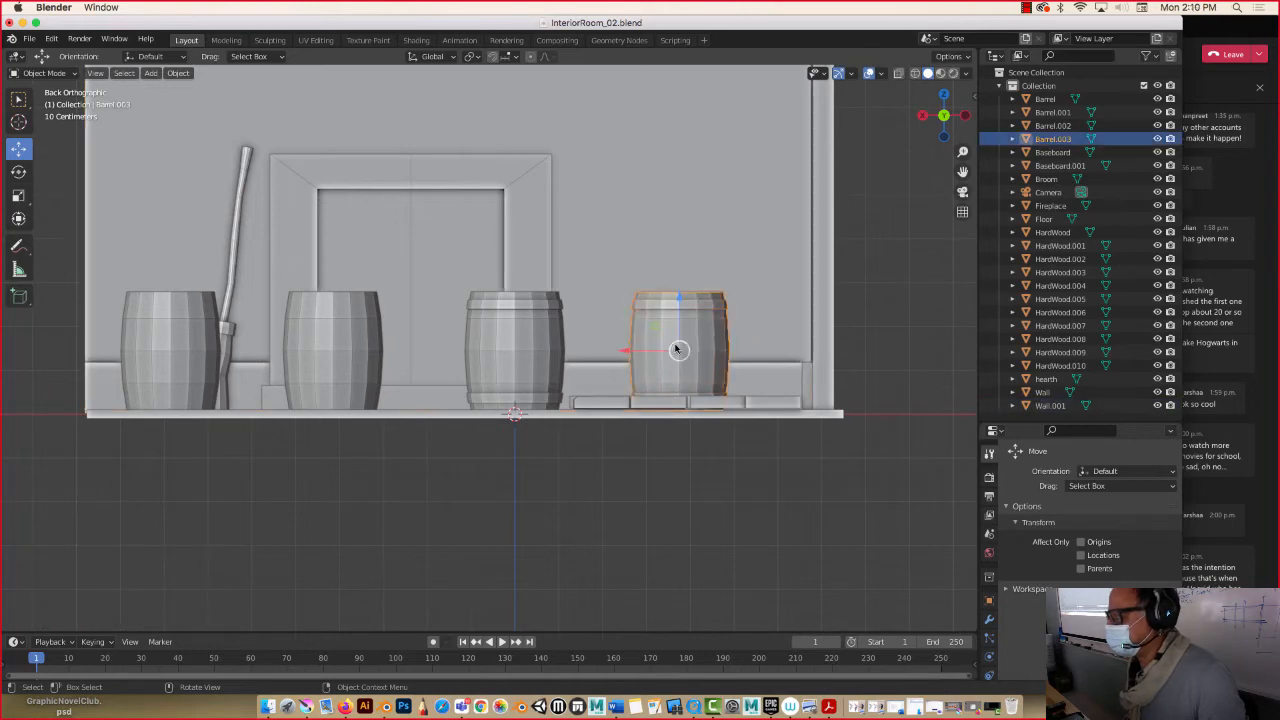
pyautogui.moveTo(629, 351); pyautogui.dragTo(10, 382)
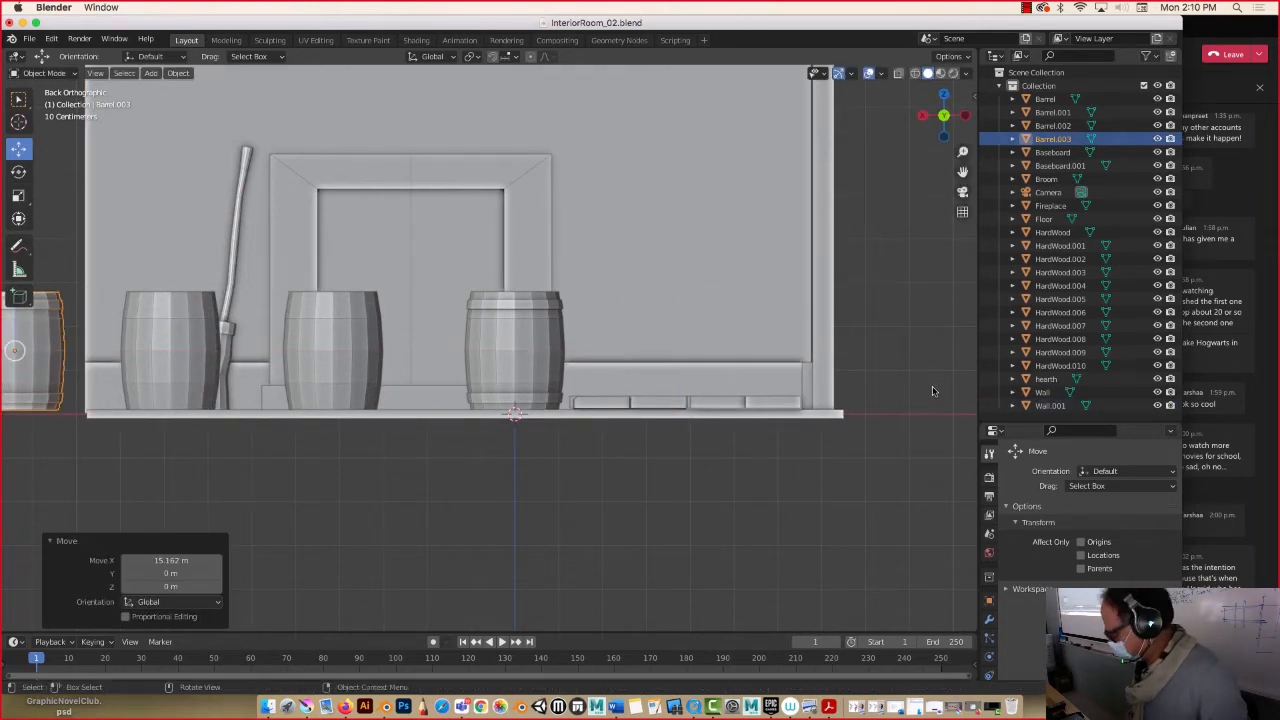
# Frame the hooped copy and lower it about 0.089 m along Z so its base rests on the ground line.
pyautogui.press('KP_Decimal')
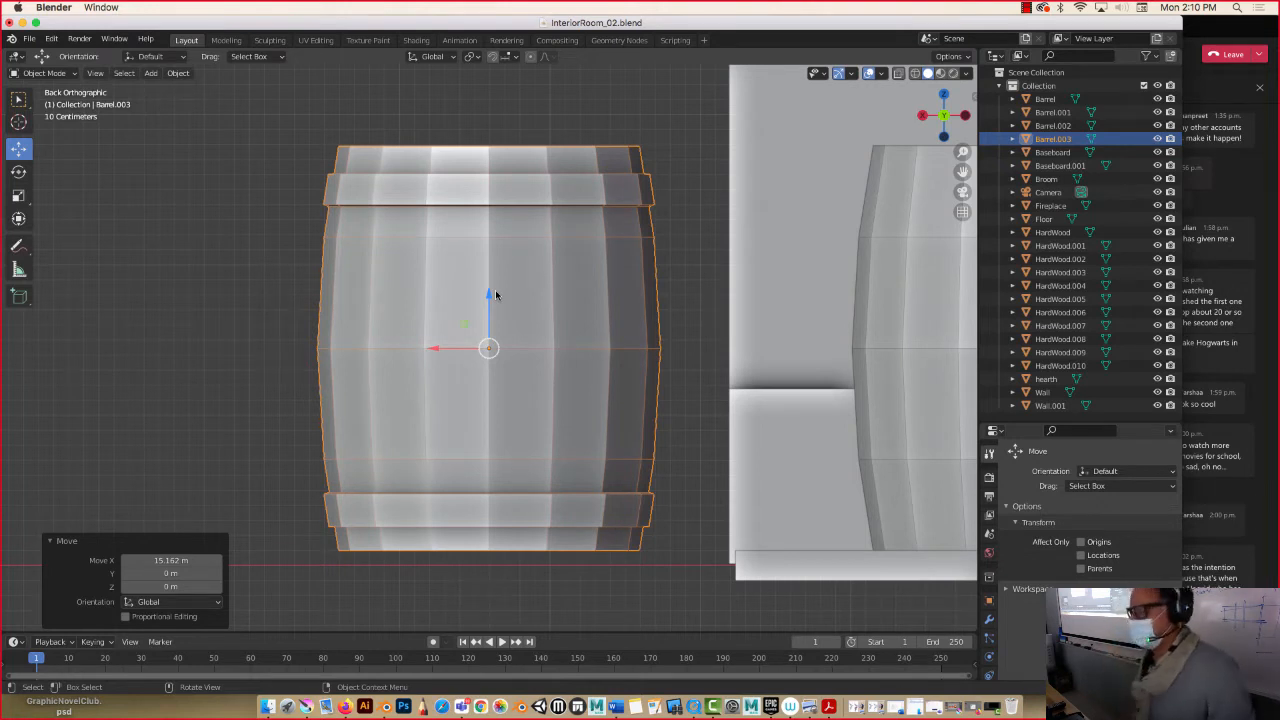
pyautogui.moveTo(490, 296); pyautogui.dragTo(478, 309)
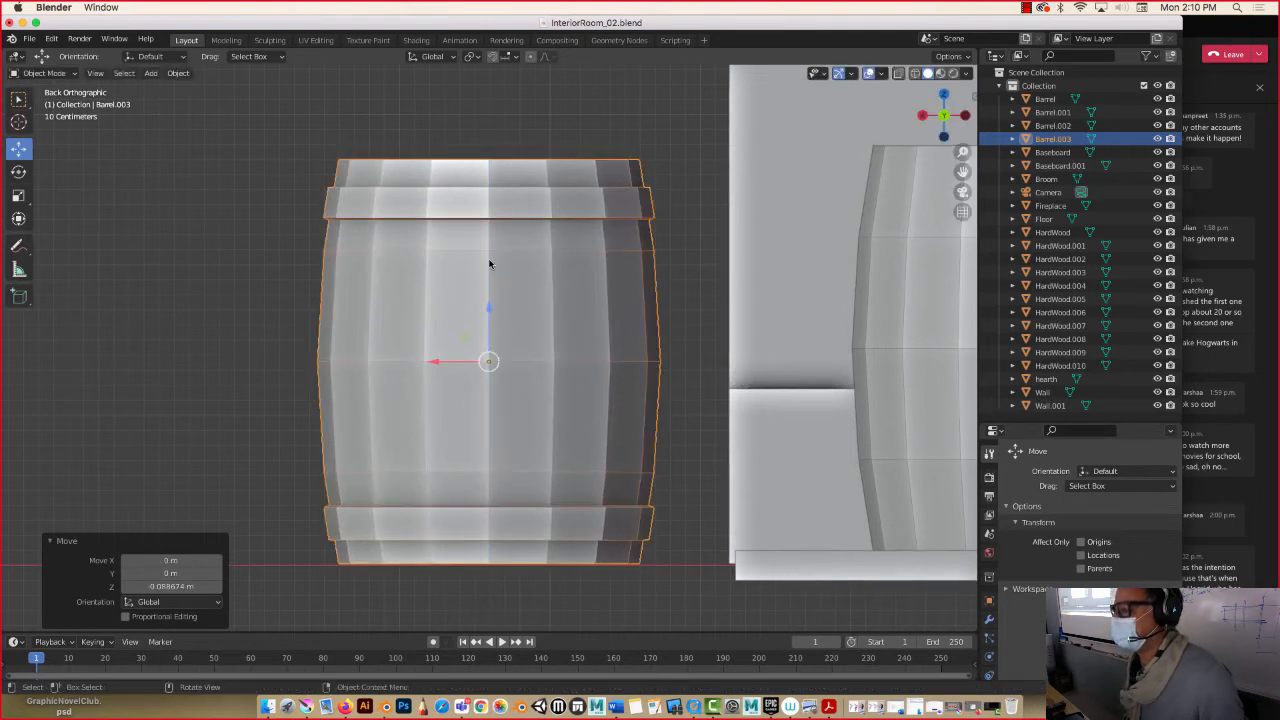
pyautogui.scroll(-2, 489, 264)
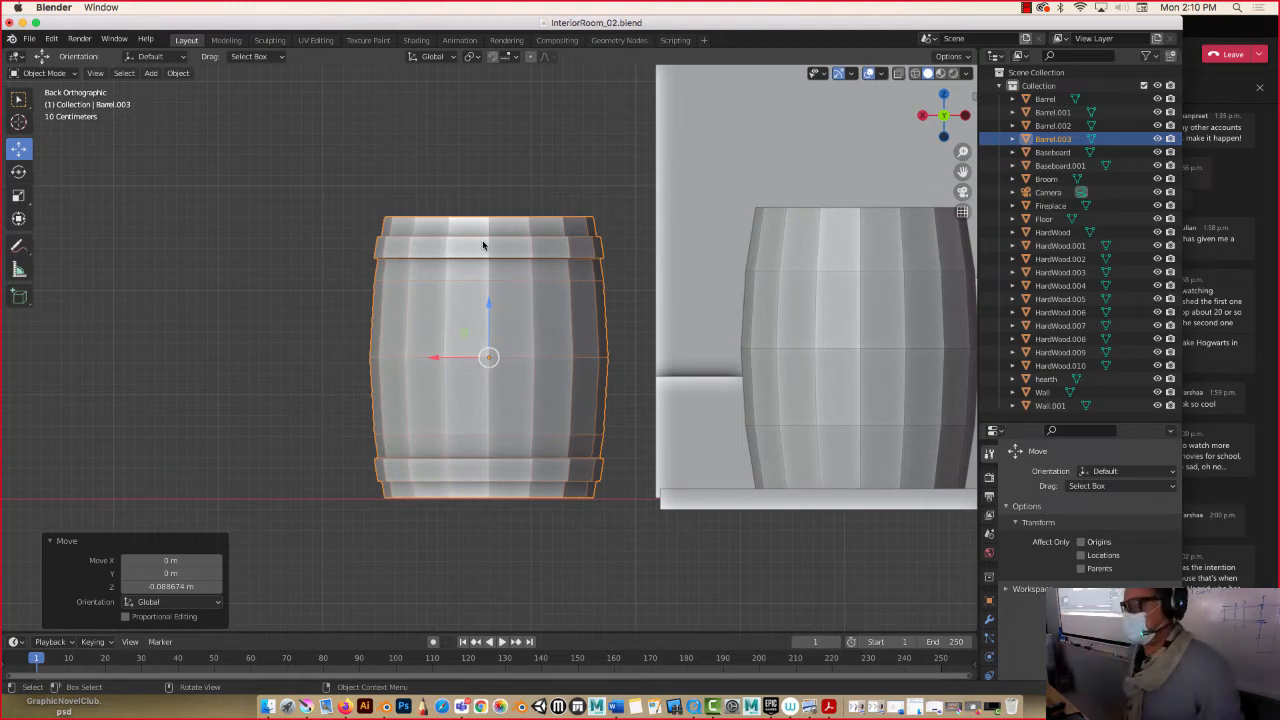
pyautogui.scroll(-5, 509, 315)
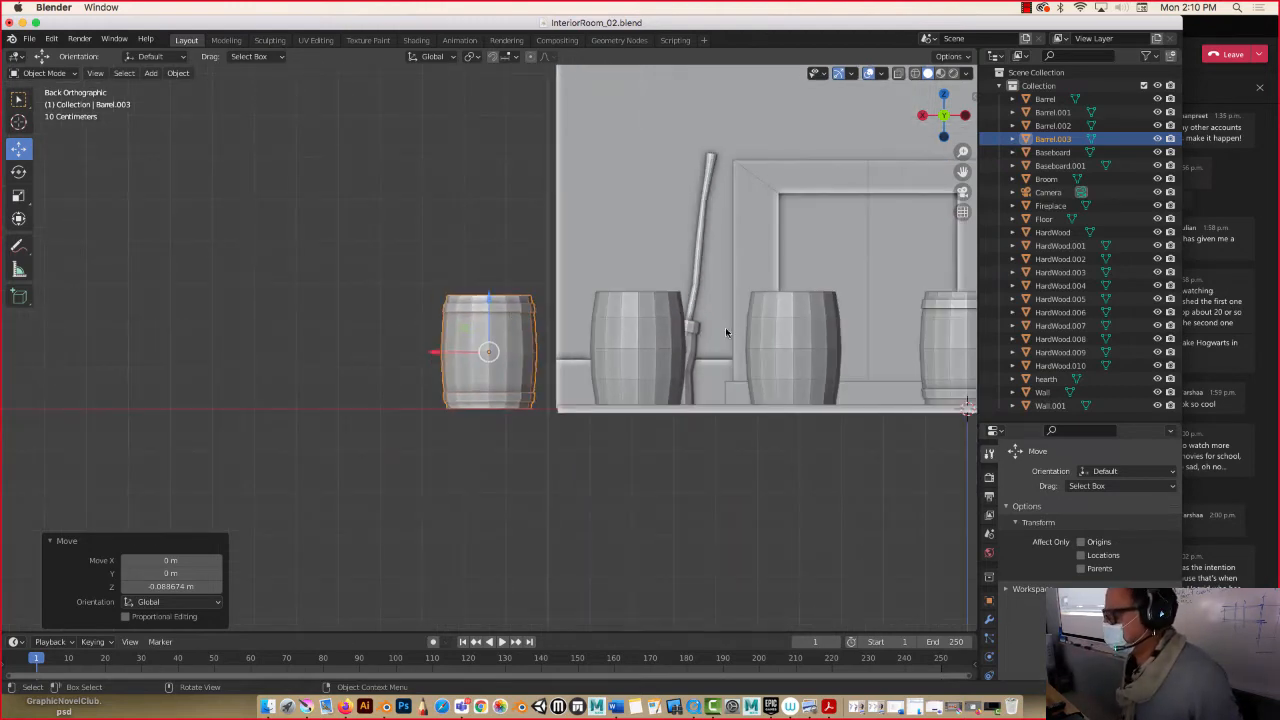
# With X-ray display on, delete all the faces between the two hoops of the hooped copy in Edit Mode.
pyautogui.scroll(4, 380, 328)
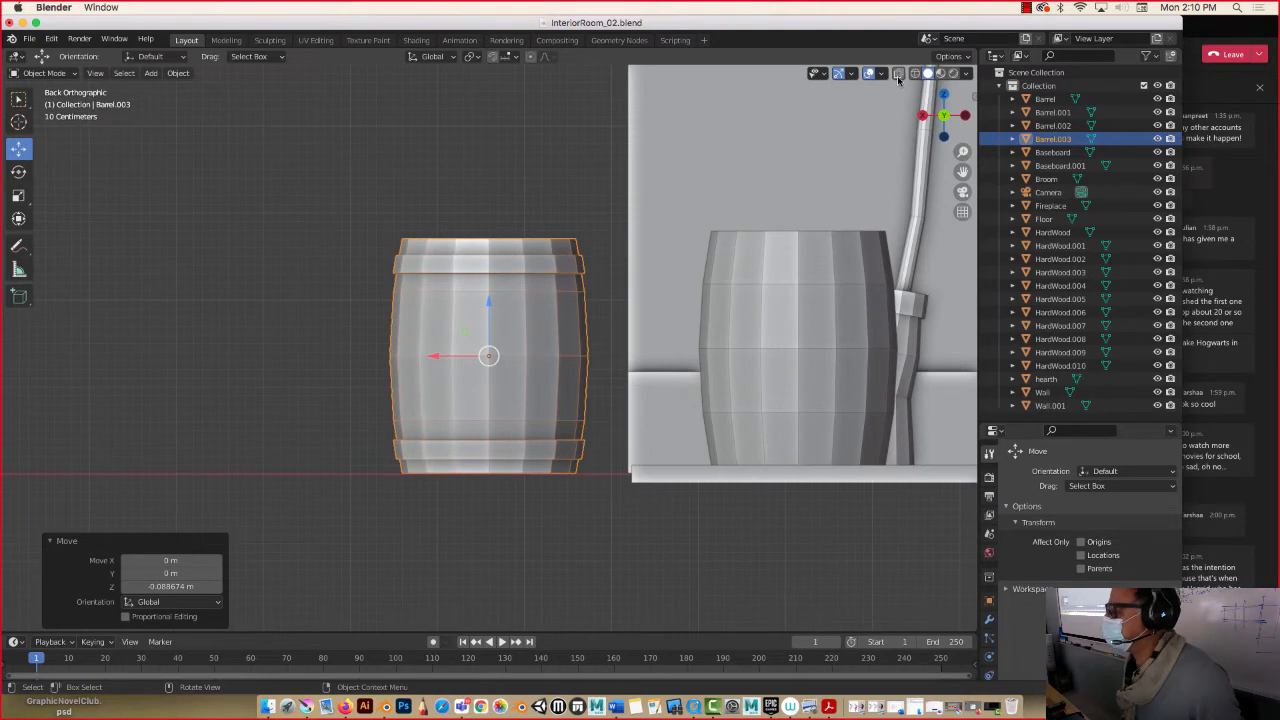
pyautogui.click(898, 75)
pyautogui.click(429, 252)
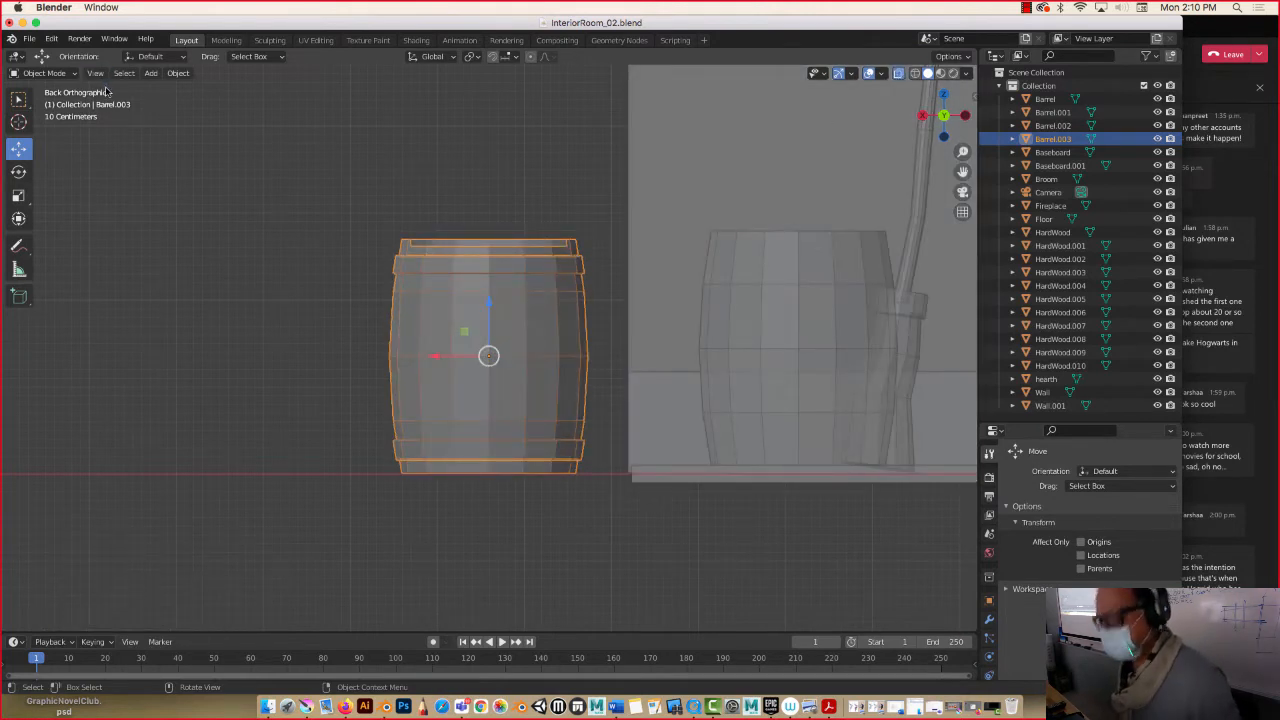
pyautogui.press('Tab')
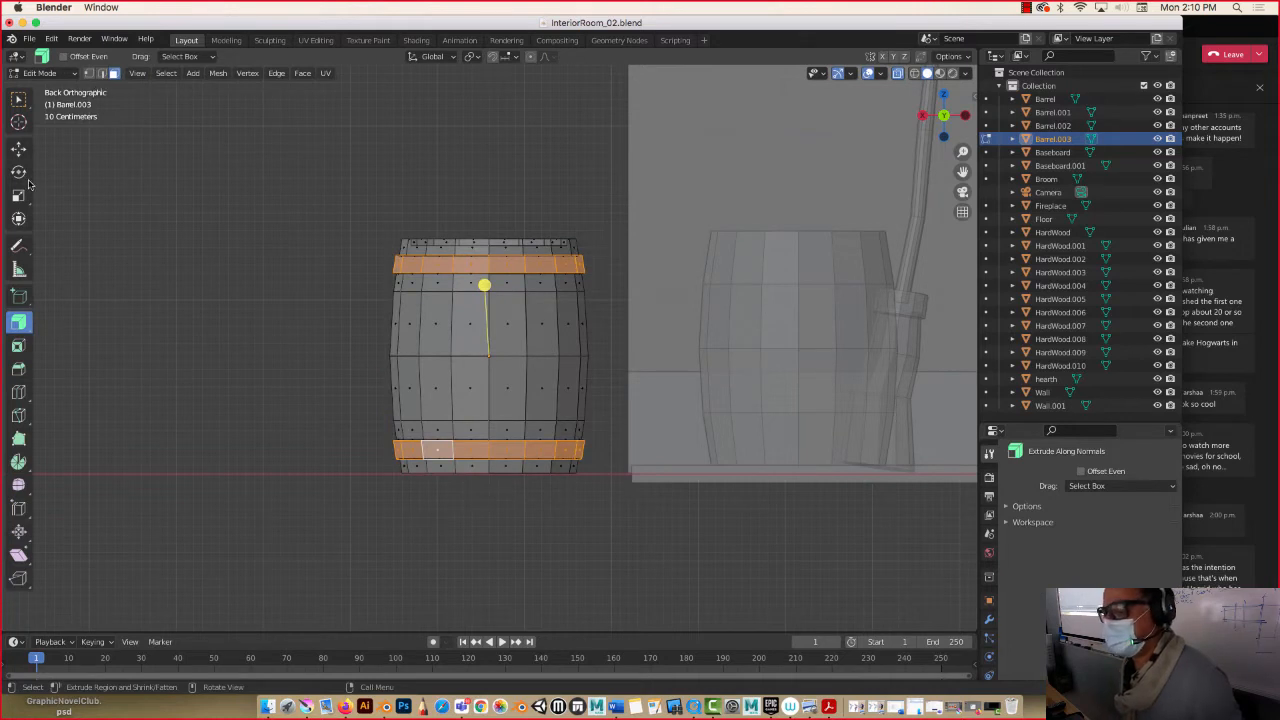
pyautogui.click(18, 149)
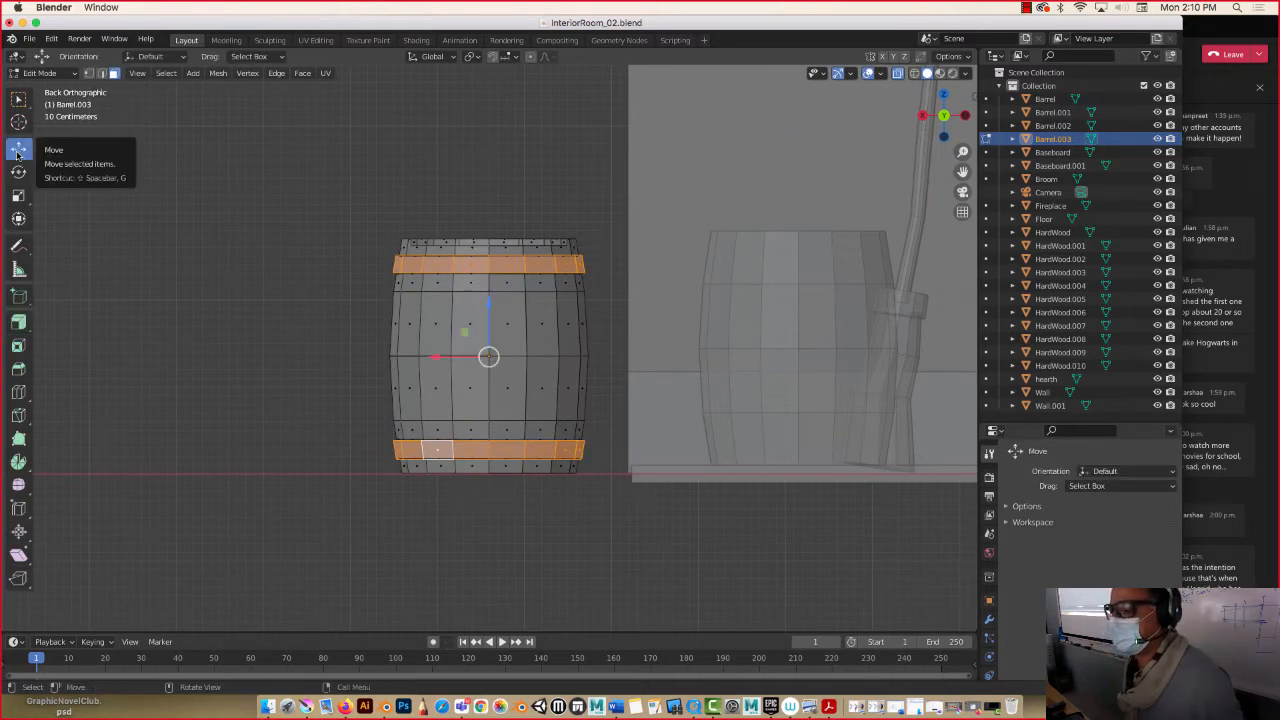
pyautogui.moveTo(366, 280); pyautogui.dragTo(592, 434)
pyautogui.press('x')
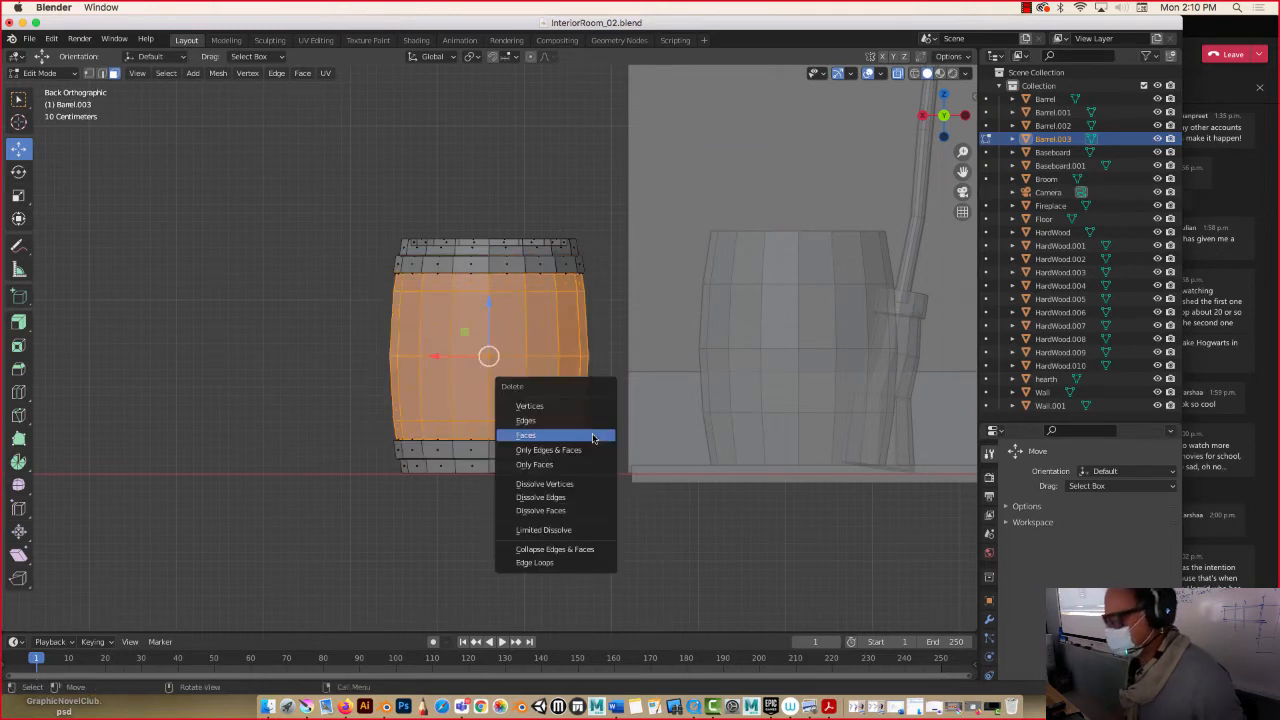
pyautogui.click(576, 440)
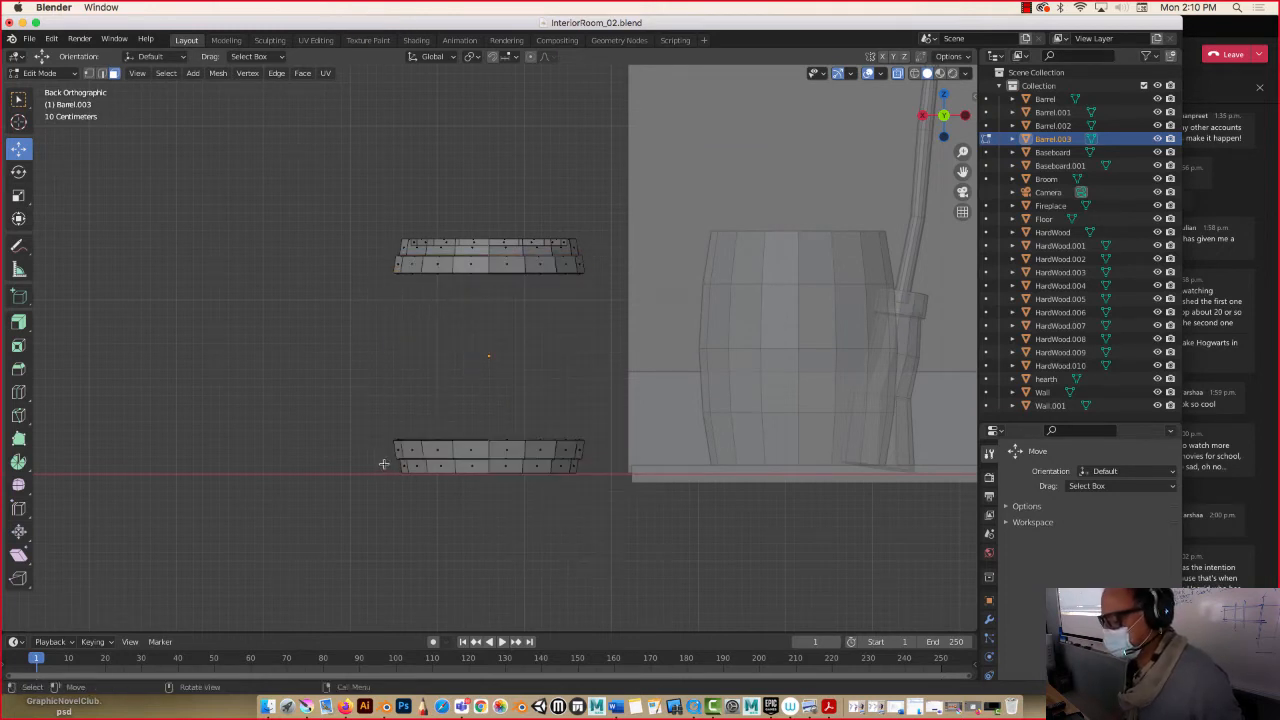
# Delete the faces below the lower hoop and above the upper hoop, leaving only the two separate rings.
pyautogui.moveTo(383, 464); pyautogui.dragTo(608, 488)
pyautogui.press('x')
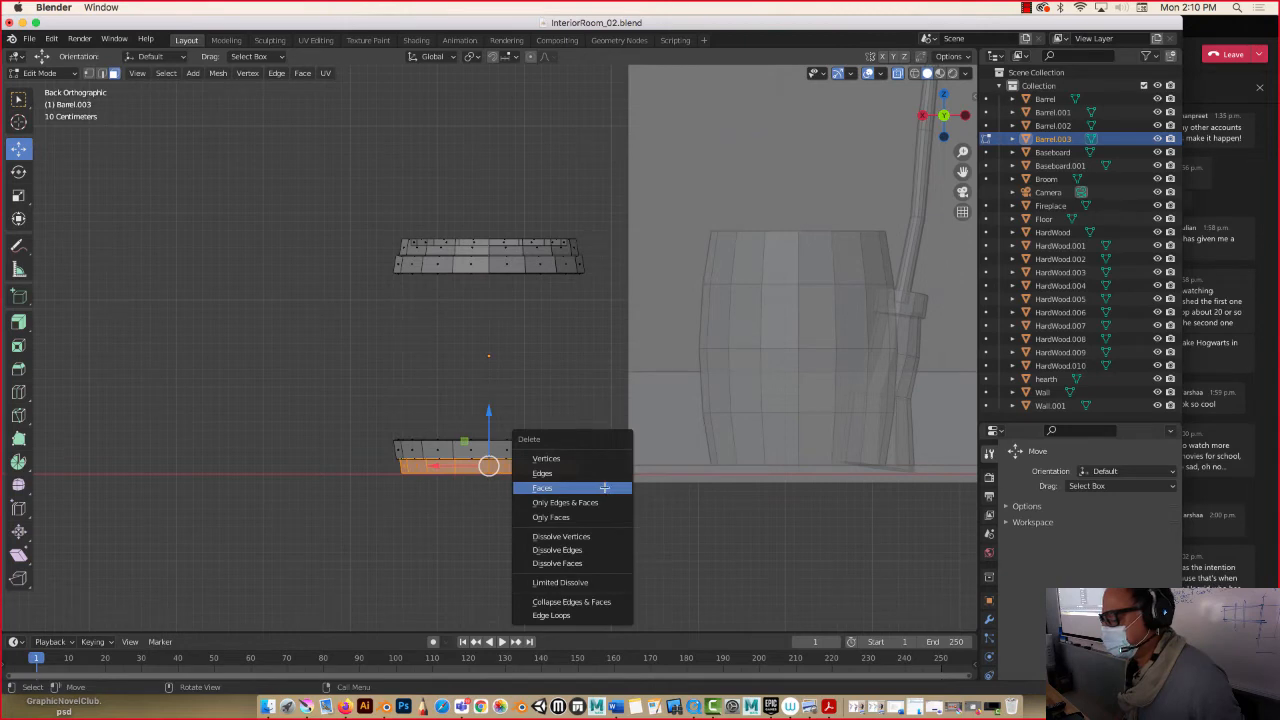
pyautogui.click(604, 487)
pyautogui.moveTo(351, 220); pyautogui.dragTo(593, 252)
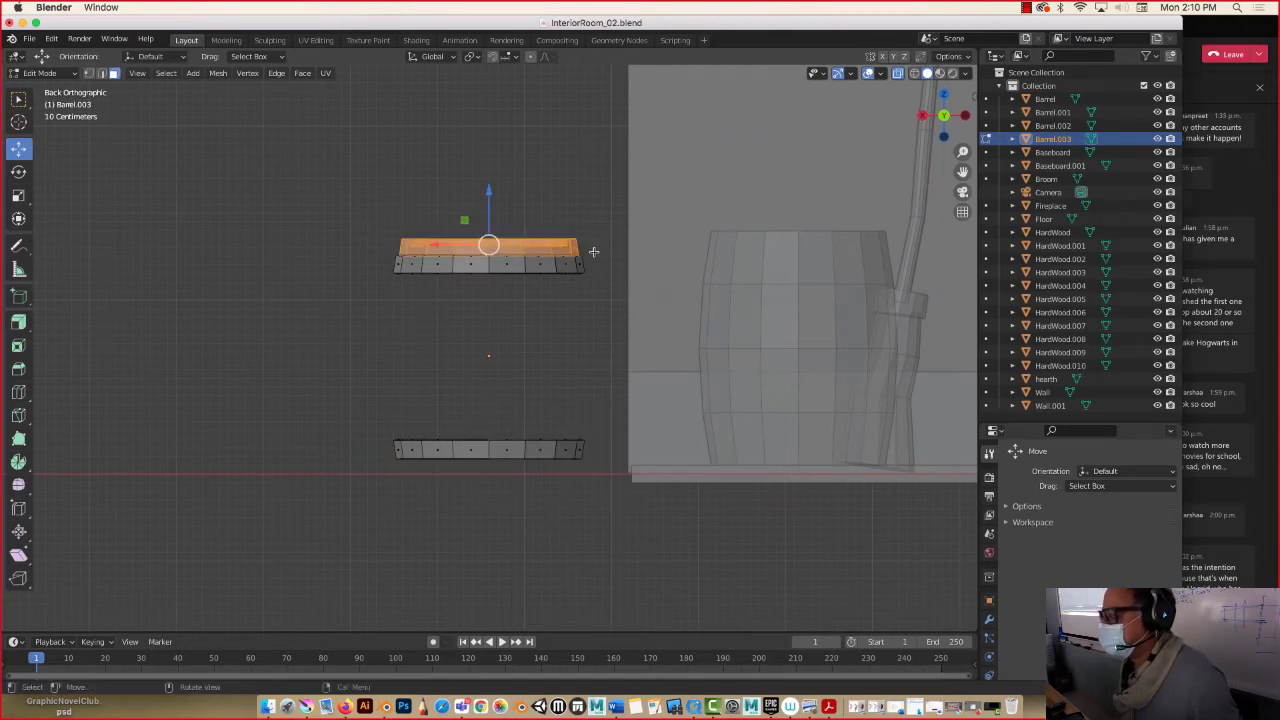
pyautogui.press('x')
pyautogui.click(593, 254)
pyautogui.moveTo(571, 251); pyautogui.dragTo(447, 242, button='middle')
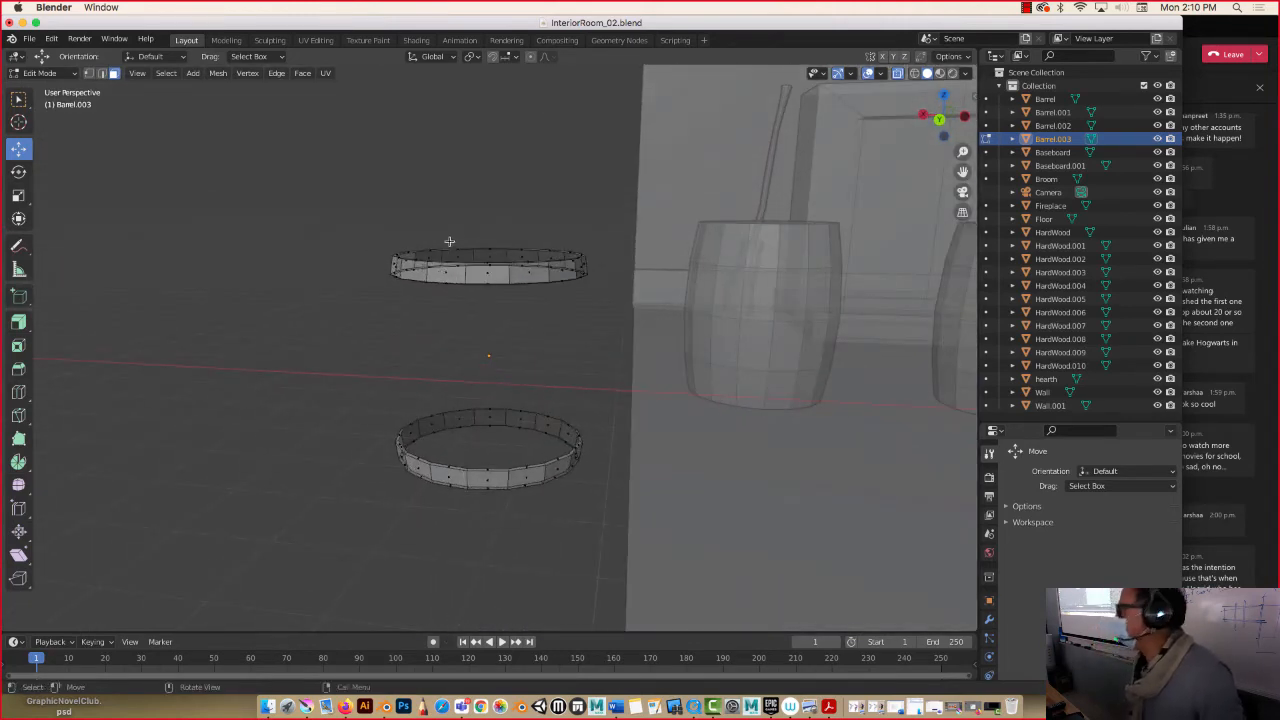
# Switch the viewport display to solid shading with the two rings and the barrels in view.
pyautogui.scroll(1, 450, 240)
pyautogui.scroll(-2, 451, 238)
pyautogui.scroll(-1, 450, 237)
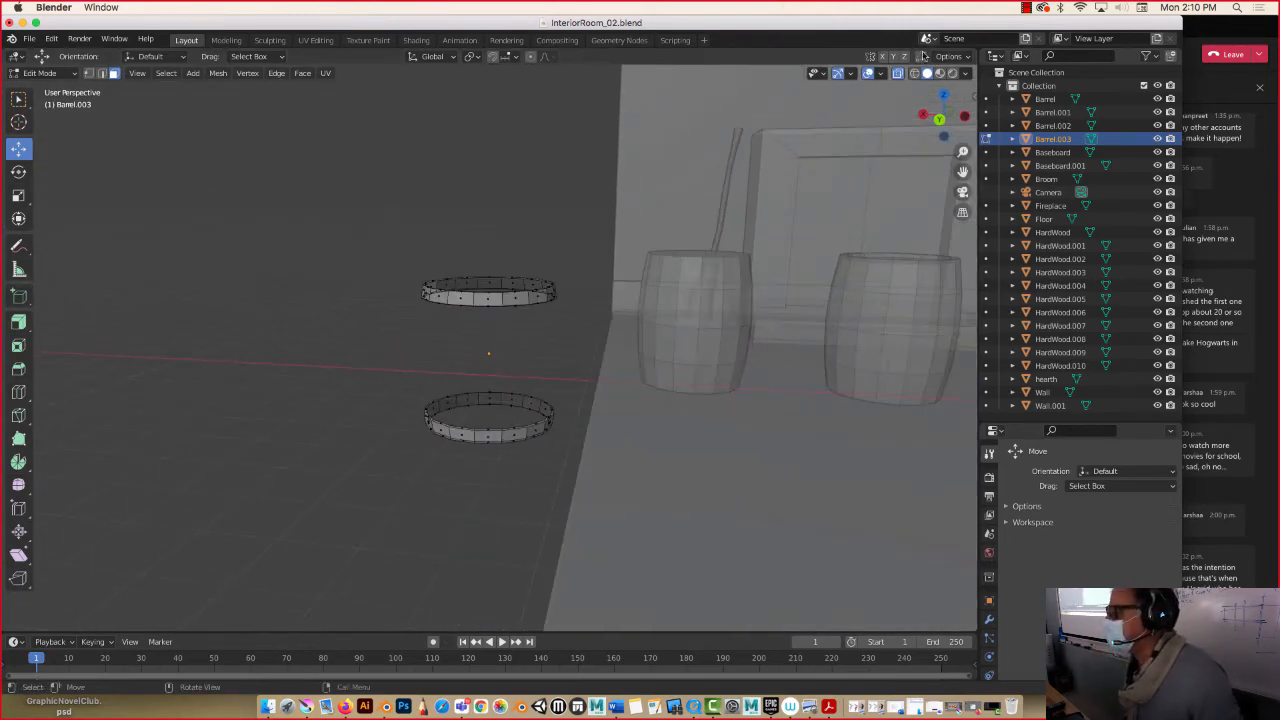
pyautogui.click(940, 75)
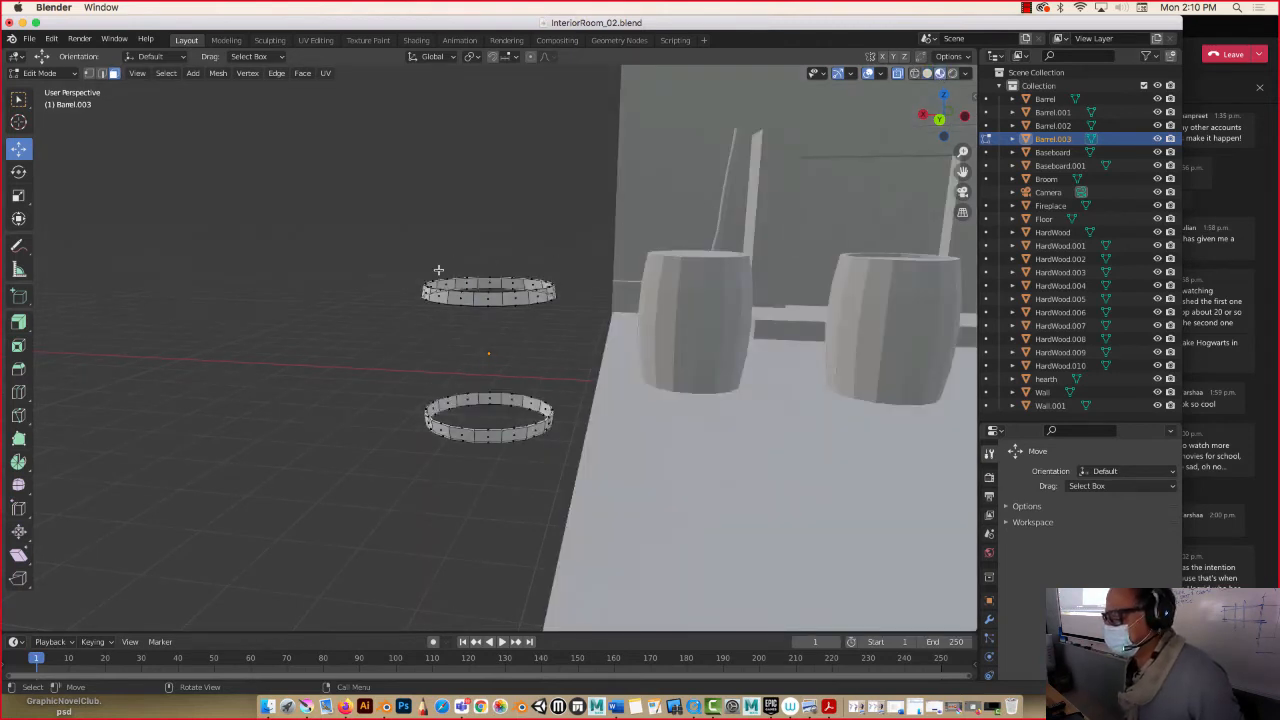
pyautogui.moveTo(443, 276); pyautogui.dragTo(442, 325, button='middle')
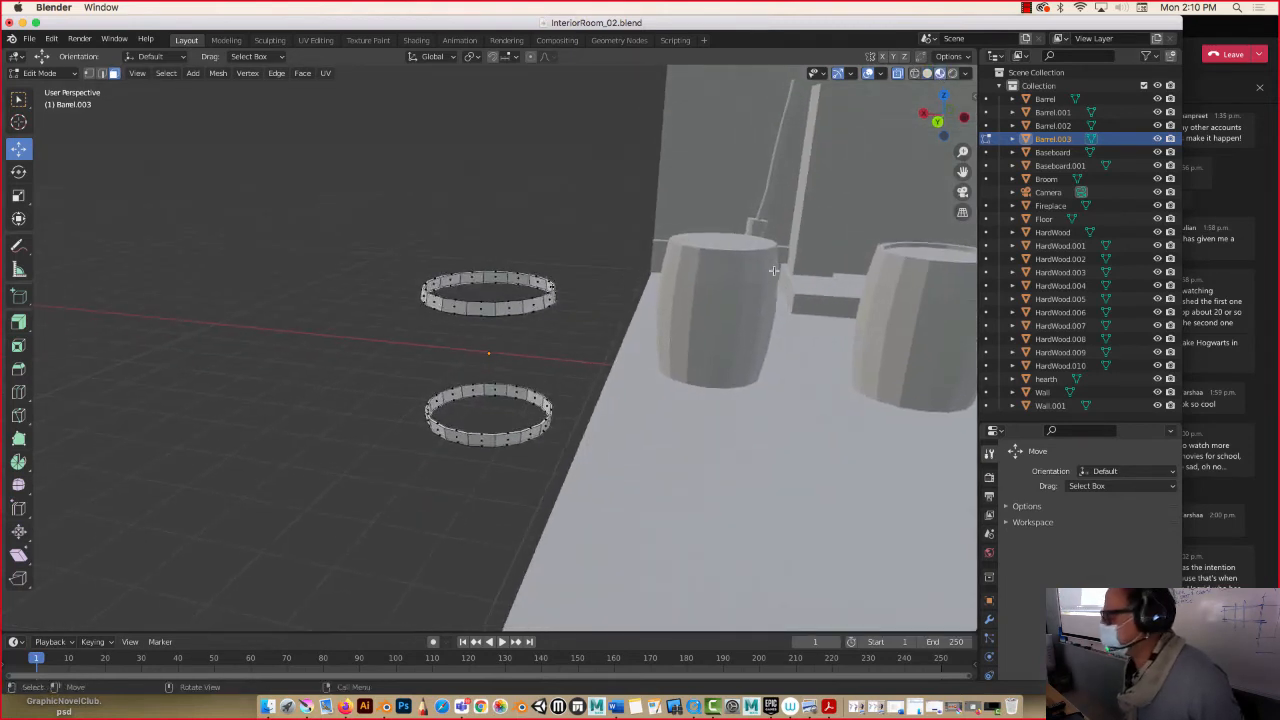
# Rename the object made of the two separate rings to MetalStrips.
pyautogui.doubleClick(1052, 138)
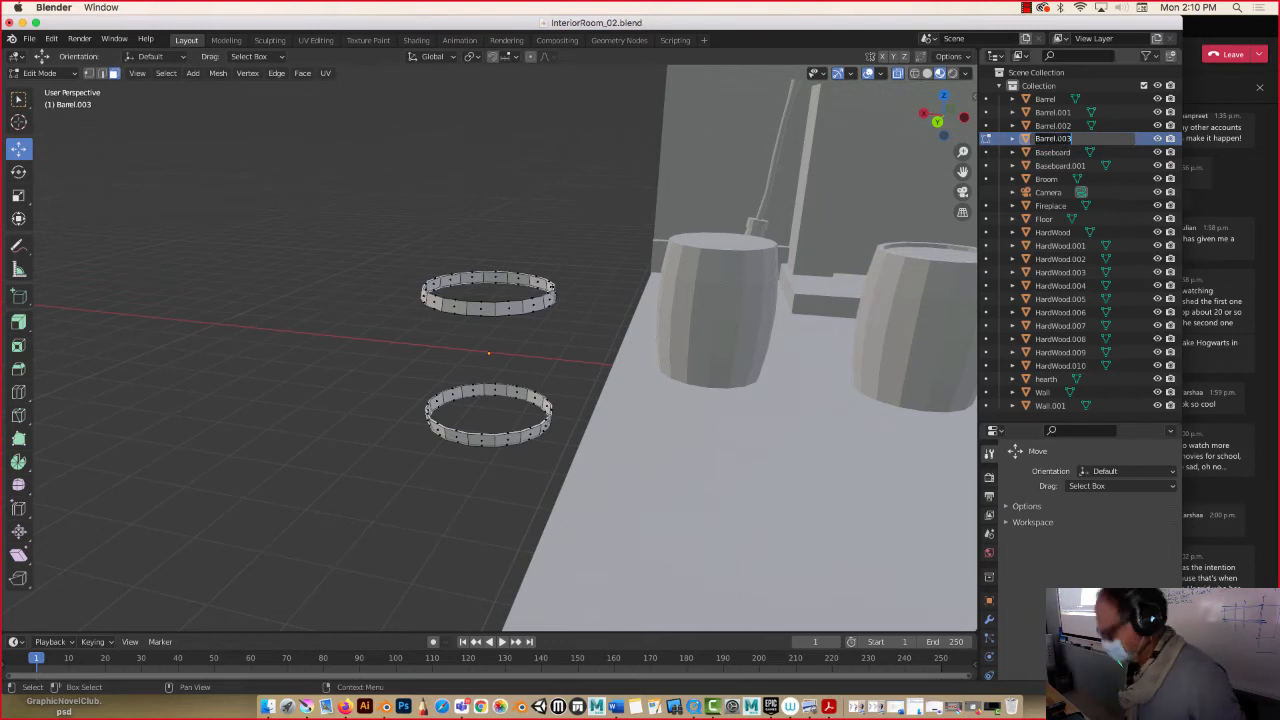
pyautogui.write('Metal')
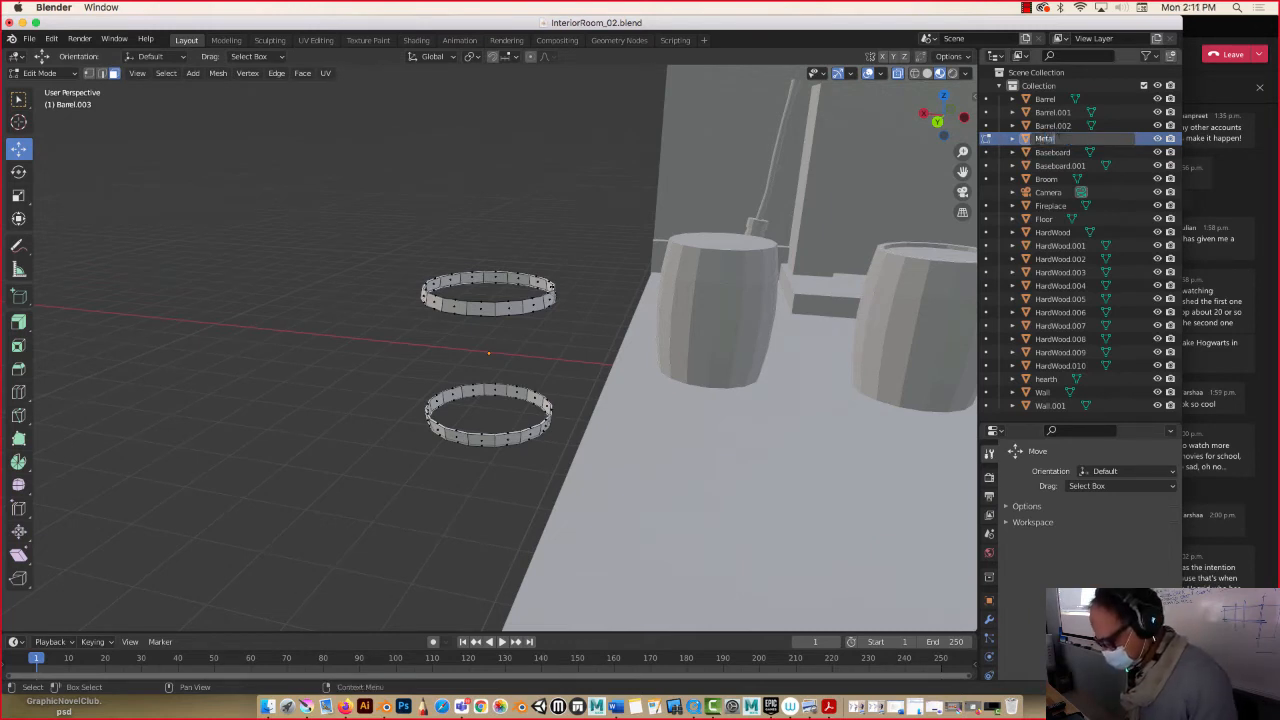
pyautogui.write('Strip')
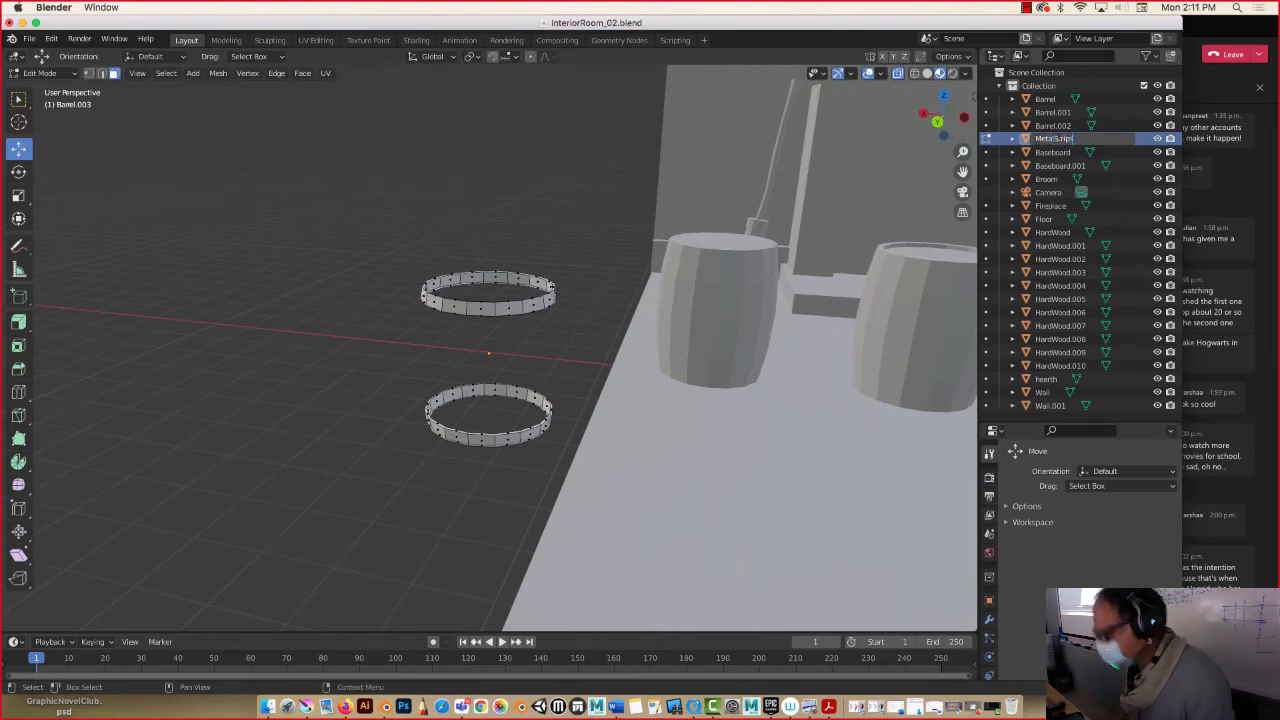
pyautogui.write('s')
pyautogui.press('Return')
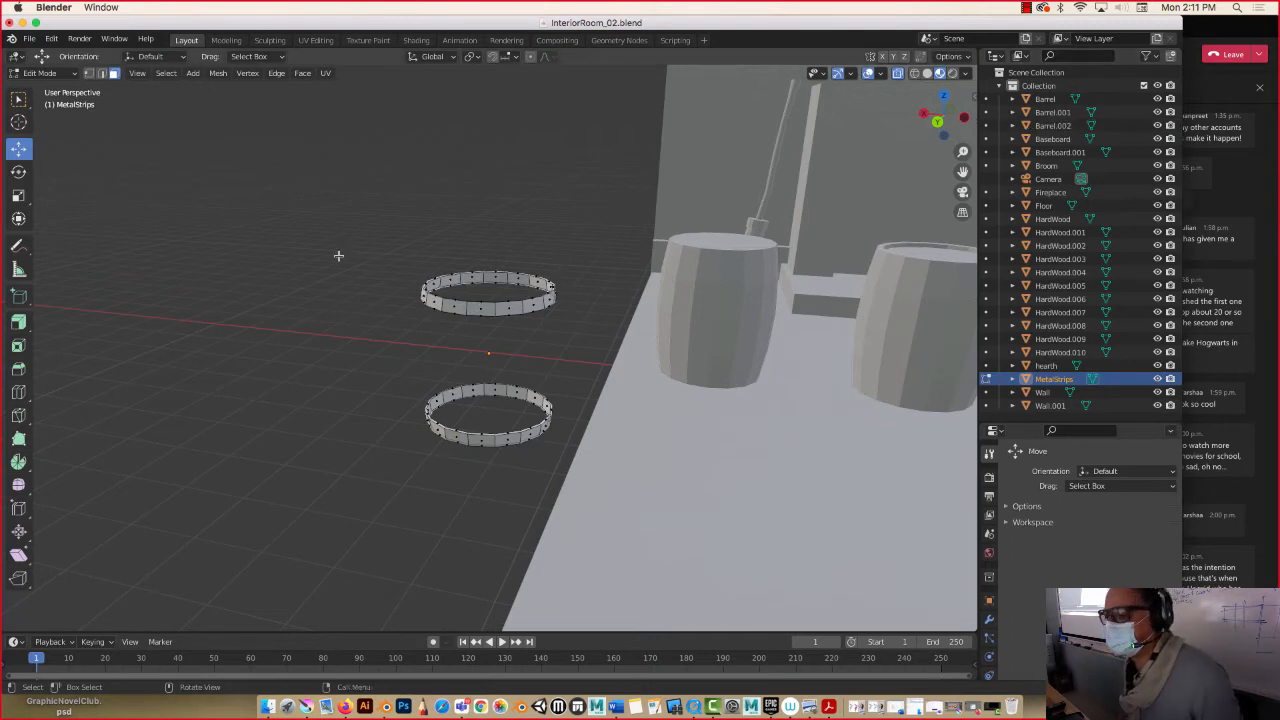
# In Object Mode and the top orthographic view, move the middle barrel, Barrel.002, about 7.36 m along X, just outside the room.
pyautogui.press('Tab')
pyautogui.moveTo(497, 223); pyautogui.dragTo(611, 285, button='middle')
pyautogui.click(651, 278)
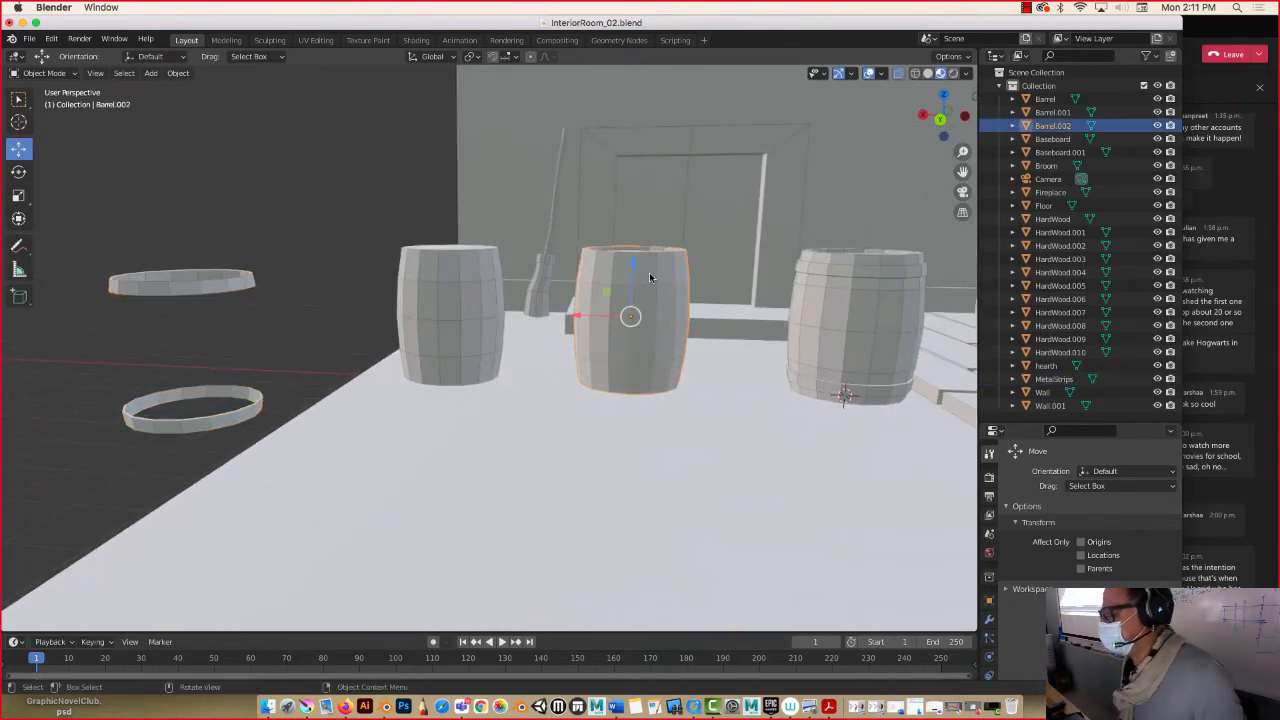
pyautogui.moveTo(467, 376); pyautogui.dragTo(551, 397, button='middle')
pyautogui.press('KP_7')
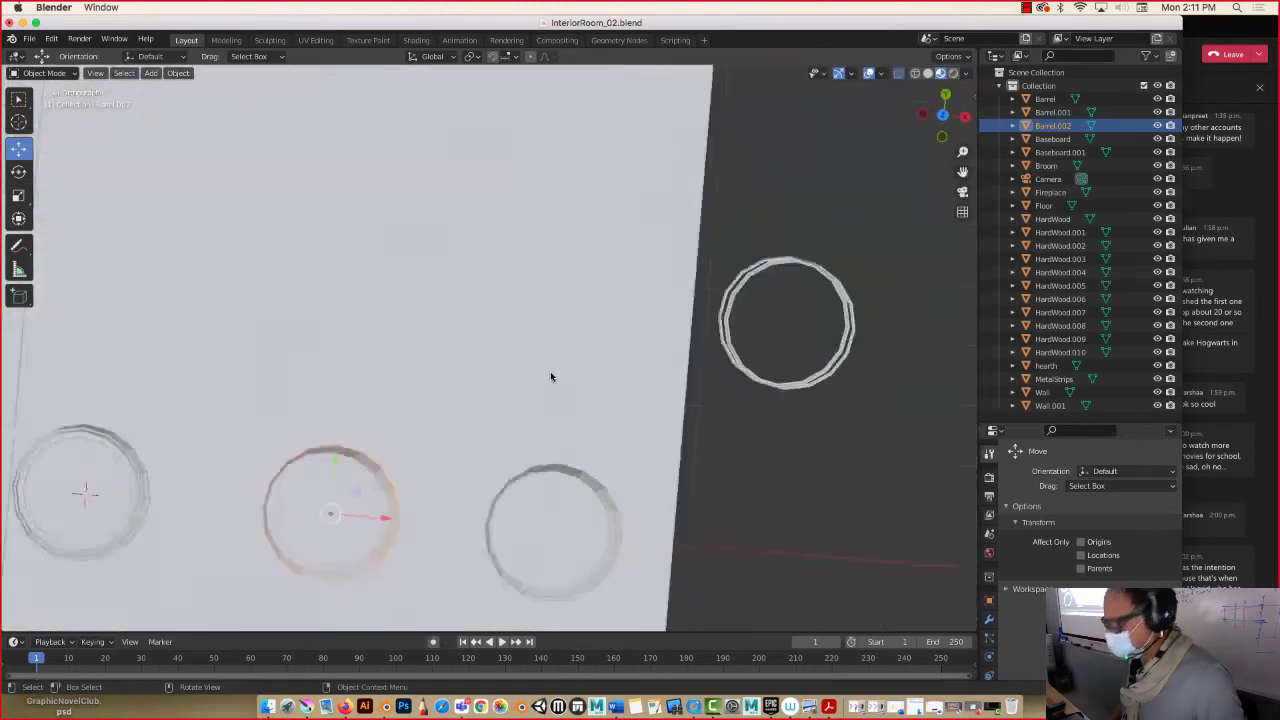
pyautogui.scroll(-3, 549, 329)
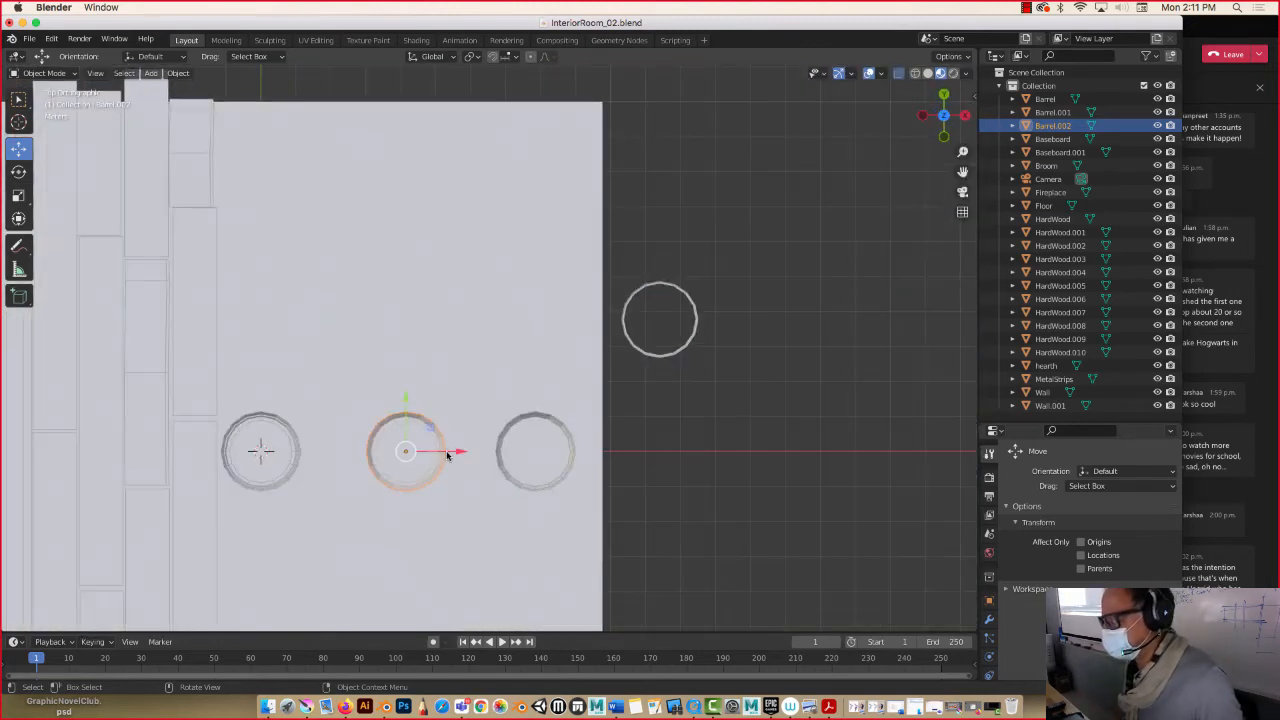
pyautogui.press('g')
pyautogui.press('x')
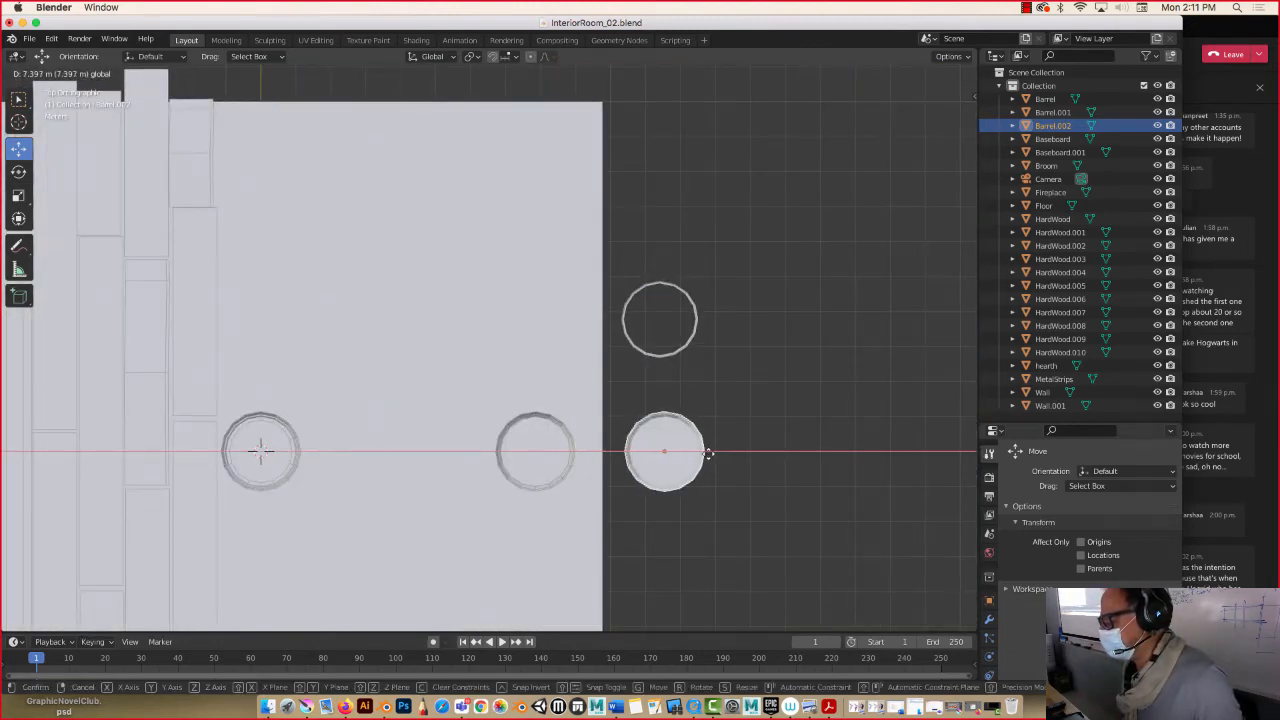
pyautogui.click(707, 452)
# Set the X location of MetalStrips to 11.506 m, matching Barrel.002.
pyautogui.click(988, 601)
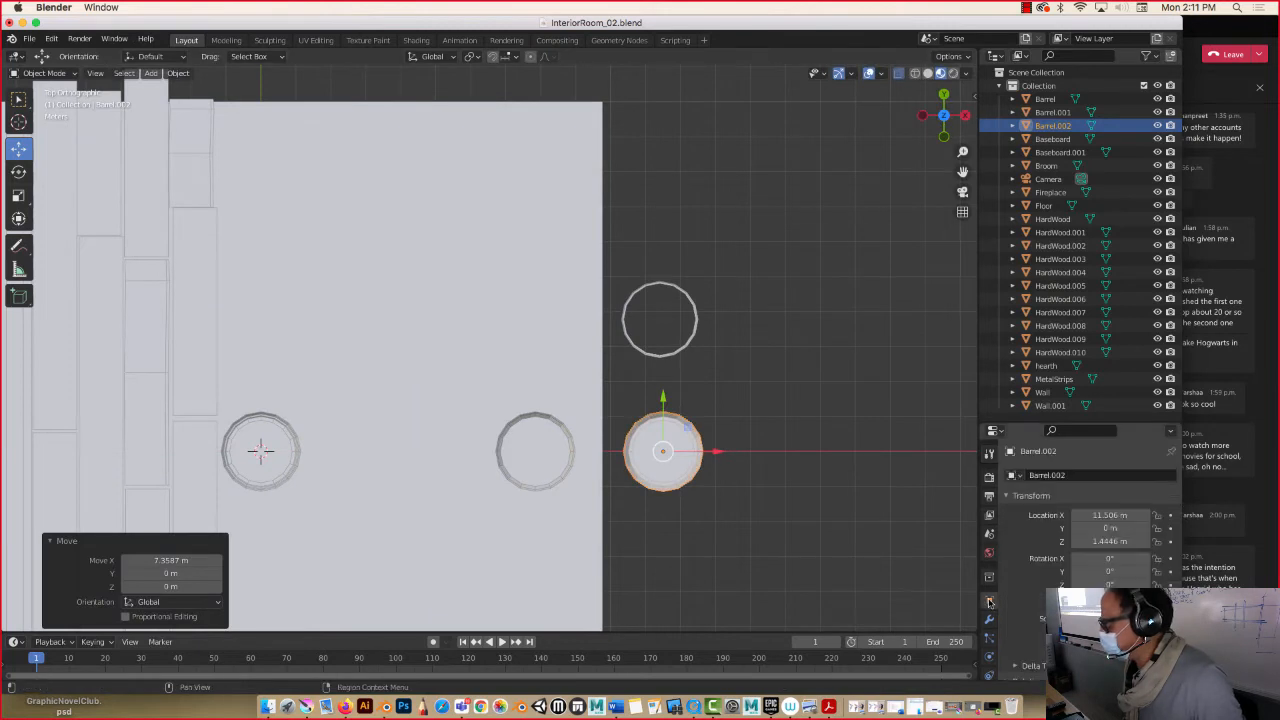
pyautogui.click(634, 348)
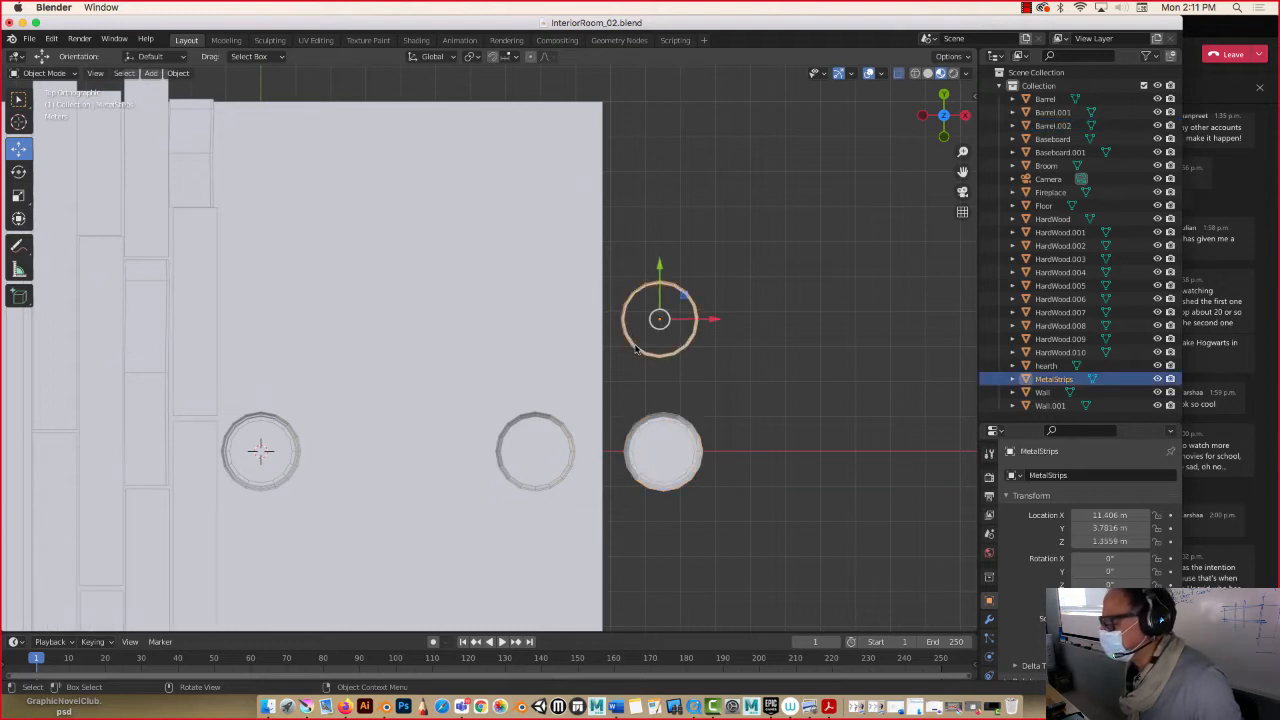
pyautogui.click(1100, 515)
pyautogui.write('11')
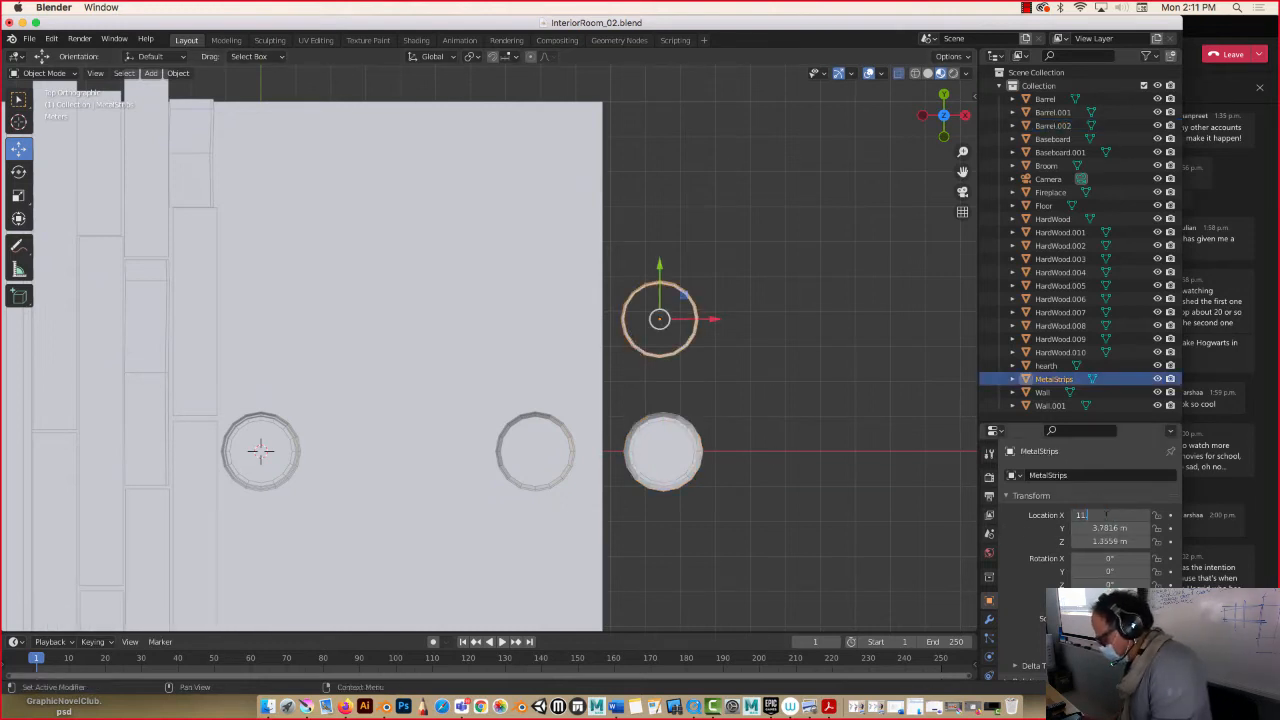
pyautogui.write('.506')
pyautogui.press('Return')
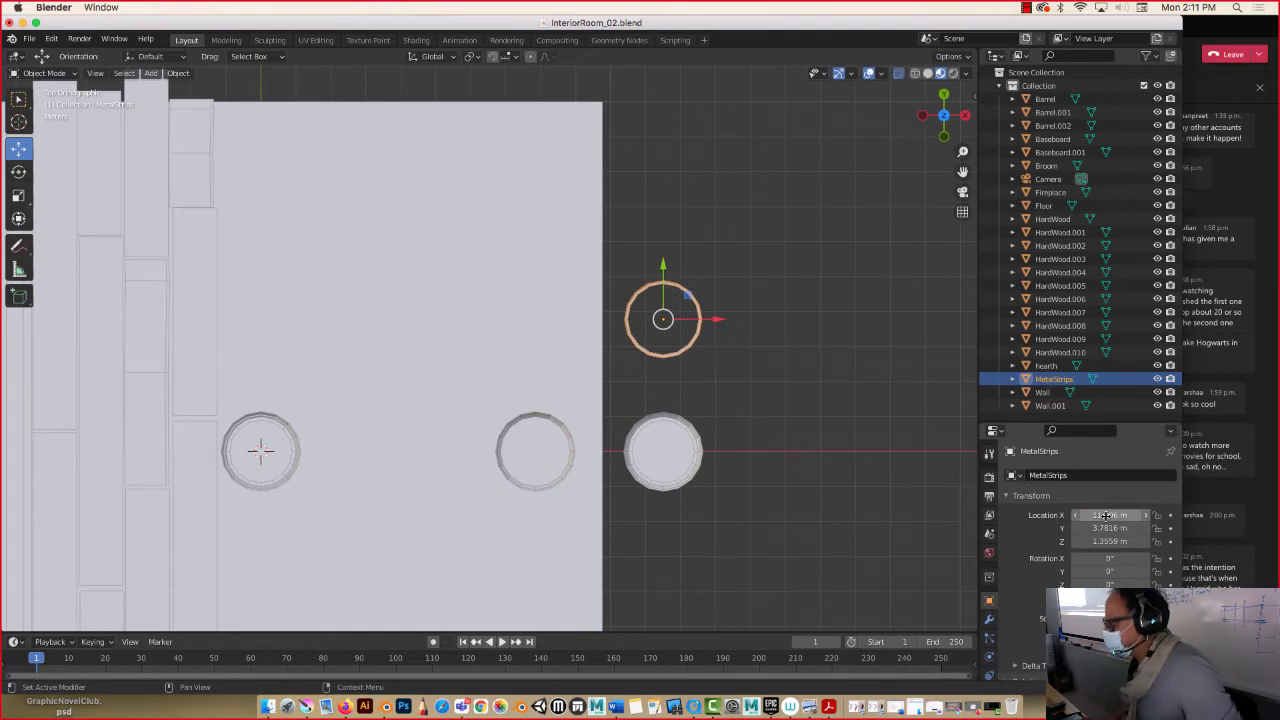
# Set the Y location of MetalStrips to 0 m, matching Barrel.002.
pyautogui.click(647, 487)
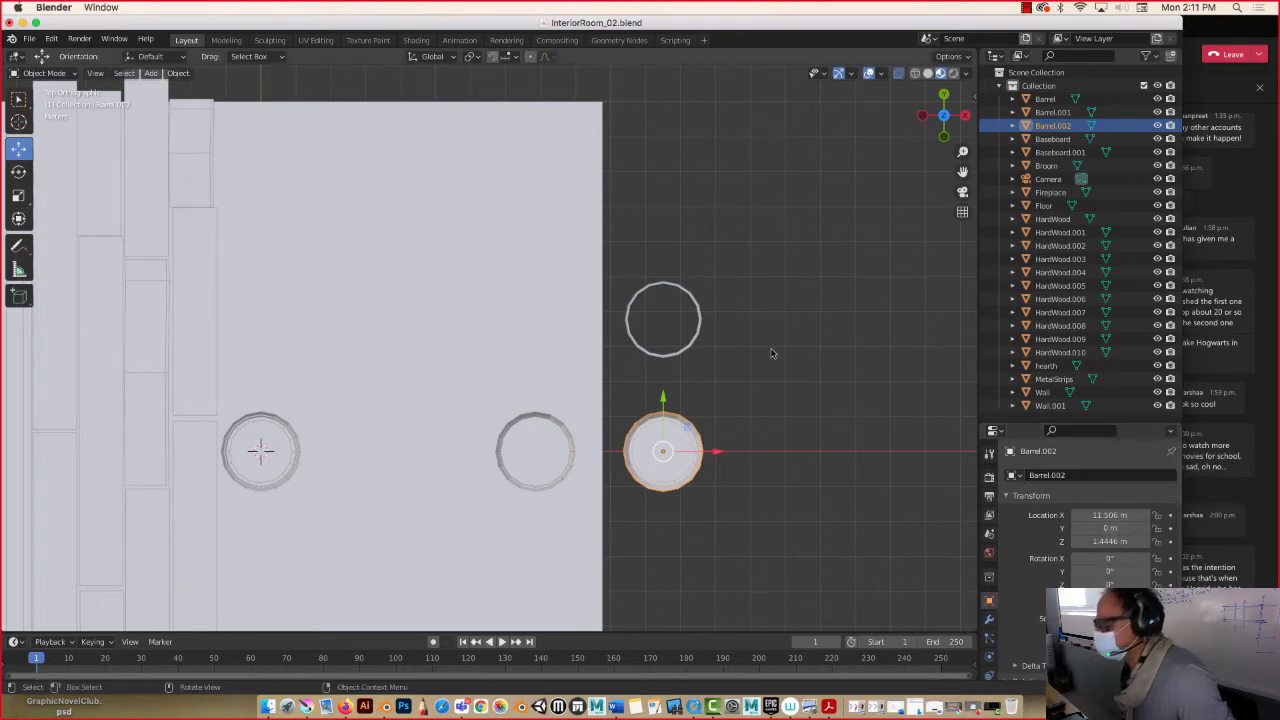
pyautogui.click(688, 355)
pyautogui.click(1100, 528)
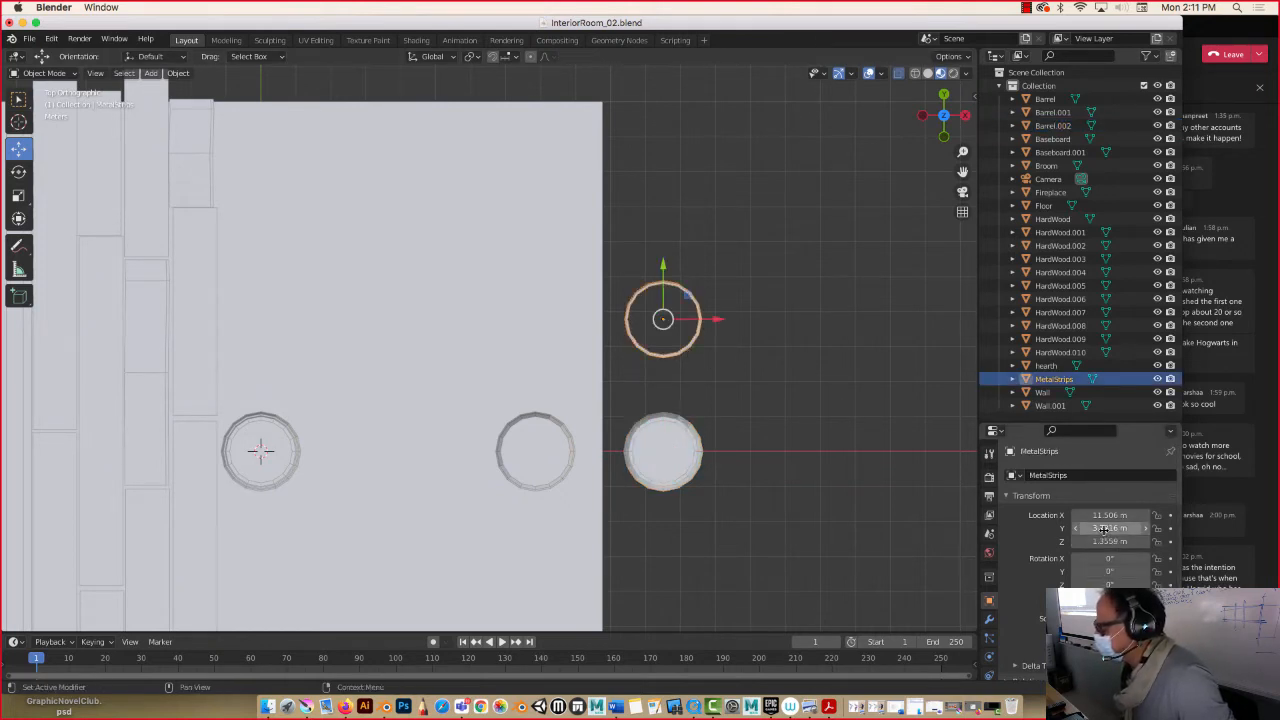
pyautogui.write('0')
pyautogui.press('Return')
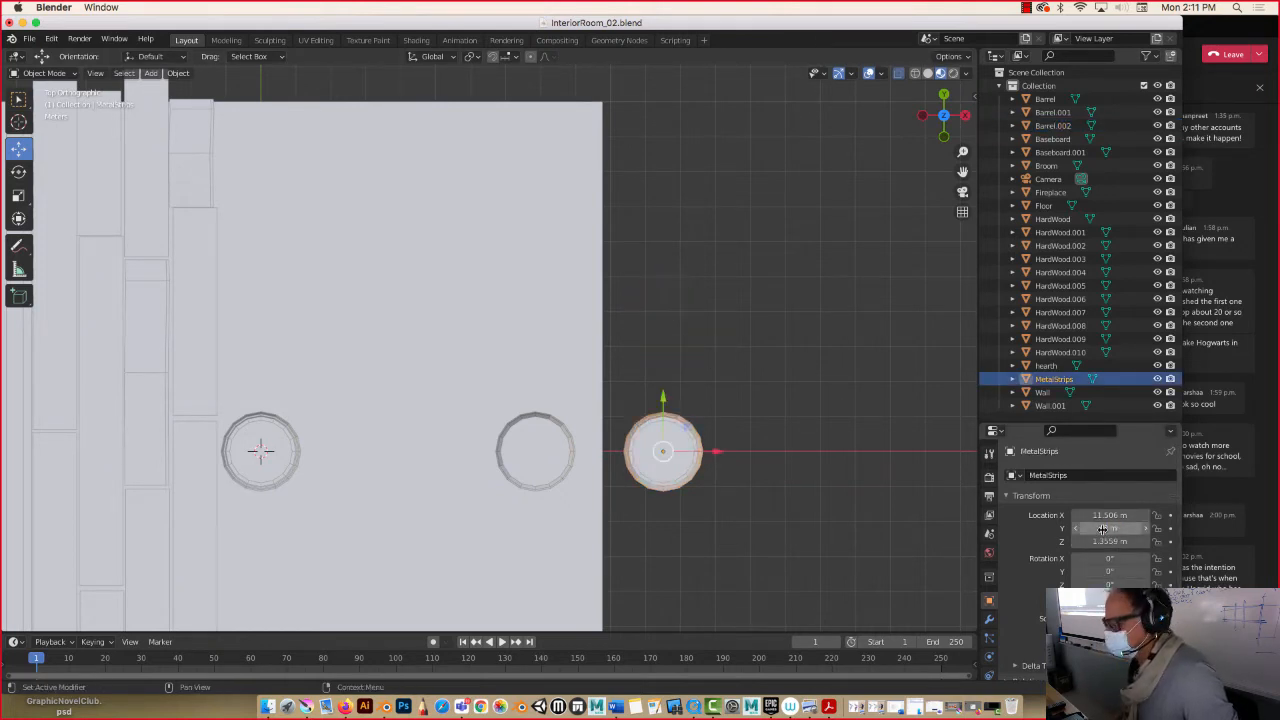
# Enlarge the properties area and create a new material named MetalRing for MetalStrips.
pyautogui.moveTo(766, 449); pyautogui.dragTo(511, 298, button='middle')
pyautogui.scroll(2, 498, 346)
pyautogui.scroll(-1, 497, 346)
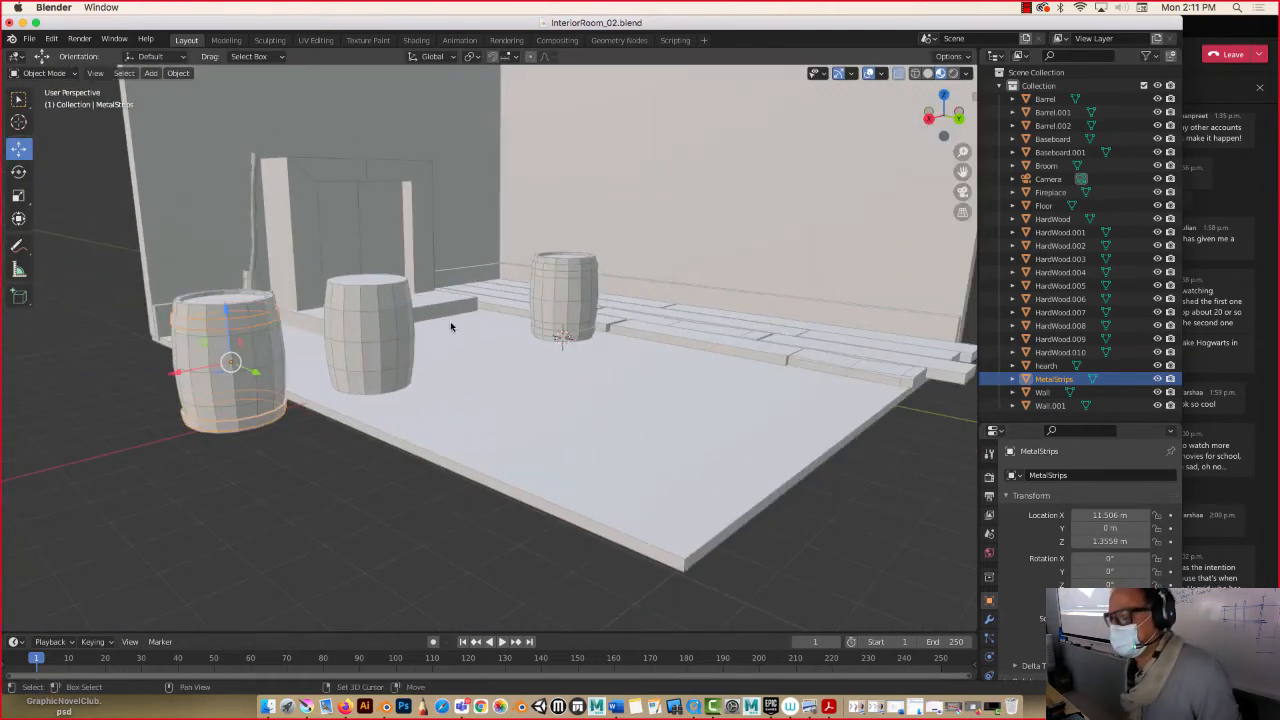
pyautogui.moveTo(451, 326); pyautogui.dragTo(630, 349, button='middle')
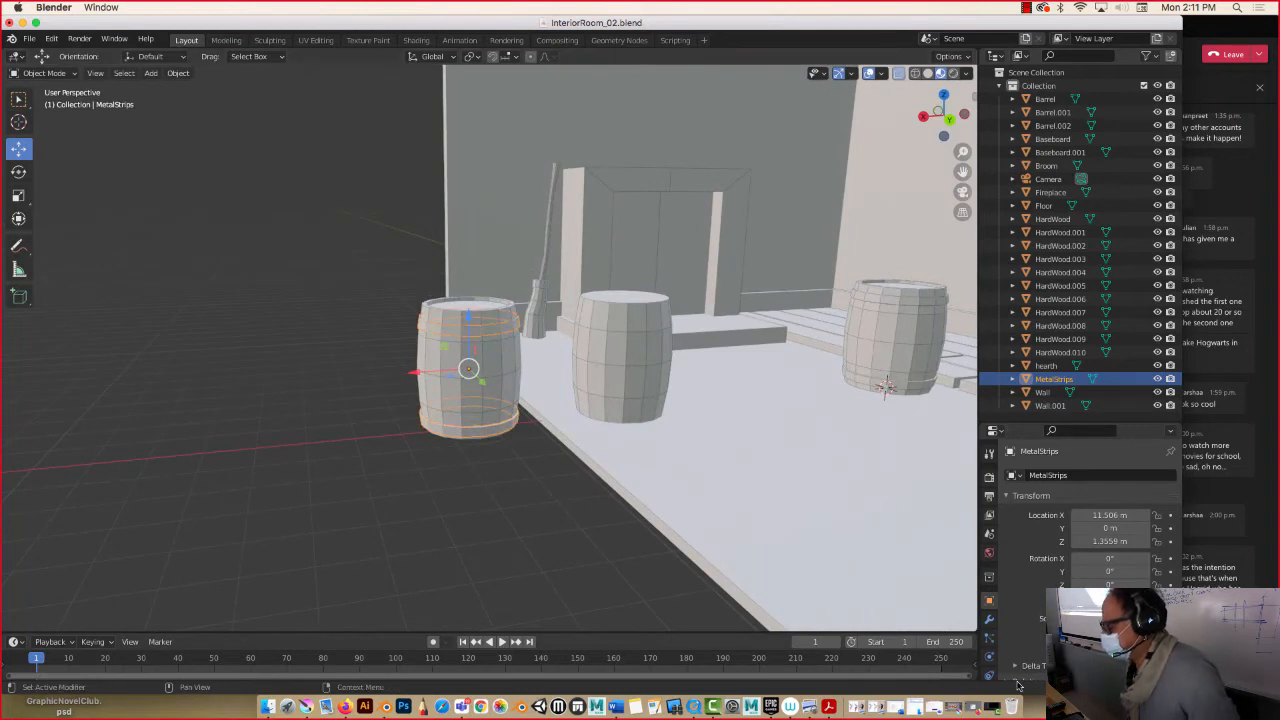
pyautogui.moveTo(1068, 423); pyautogui.dragTo(1068, 242)
pyautogui.click(989, 532)
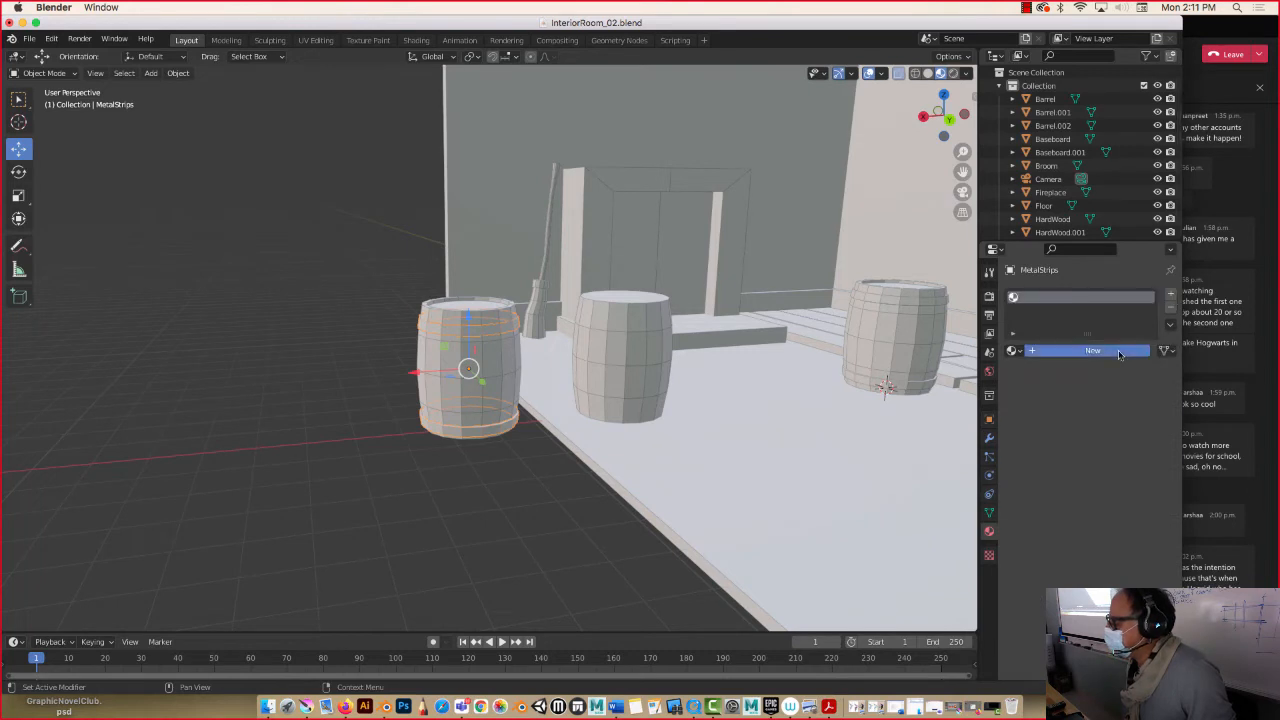
pyautogui.click(1120, 351)
pyautogui.doubleClick(1071, 296)
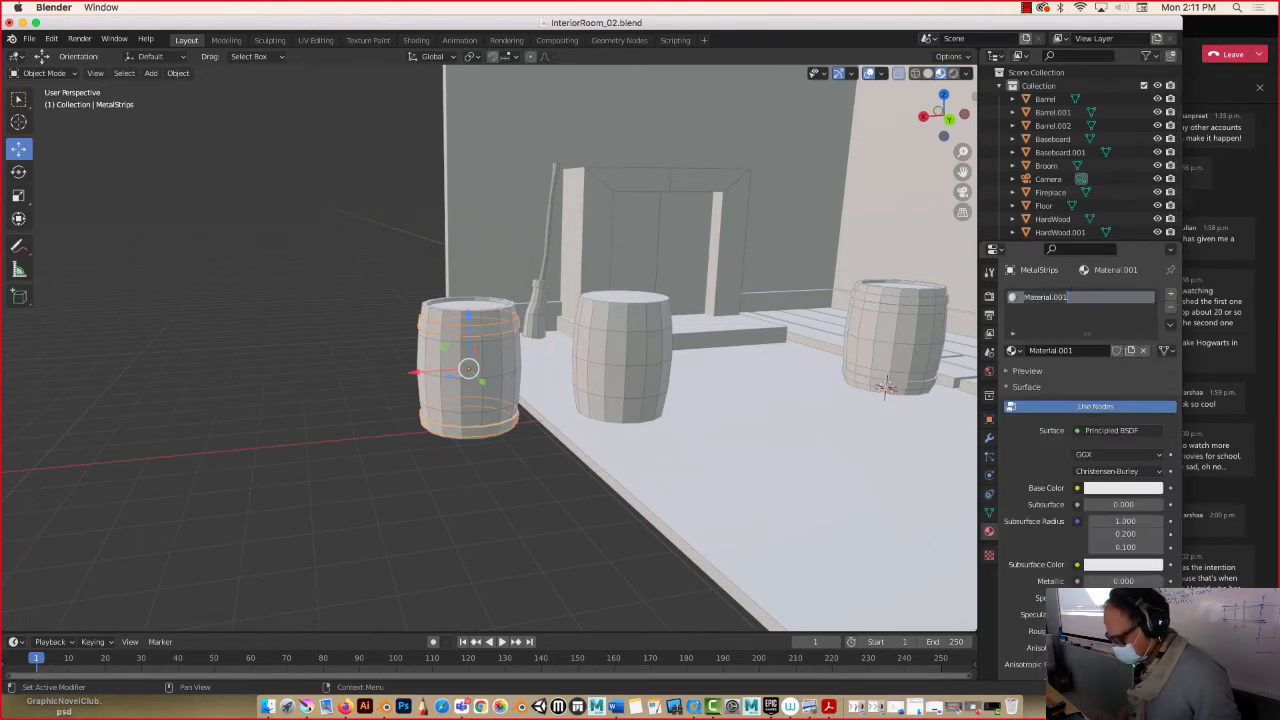
pyautogui.write('Metal')
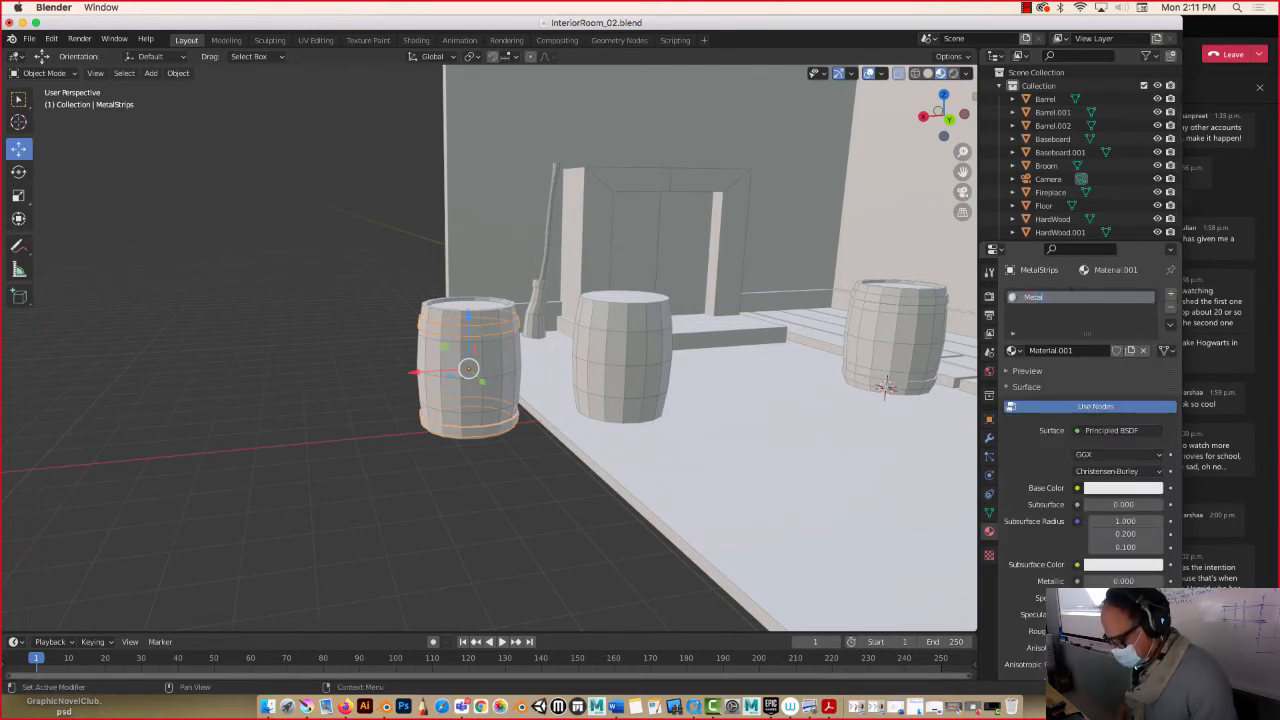
pyautogui.write('Ring')
pyautogui.press('Return')
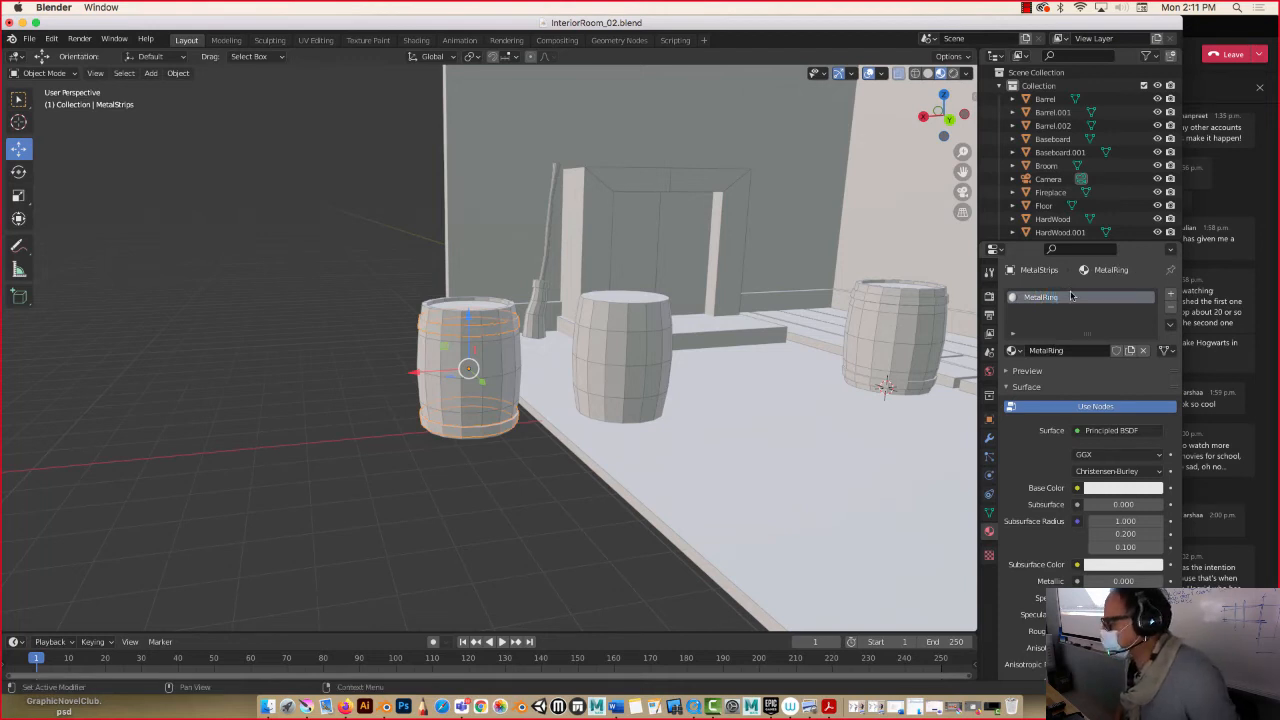
# Set the base color of the MetalRing material to a dark red and deselect the rings.
pyautogui.click(1115, 490)
pyautogui.click(1087, 385)
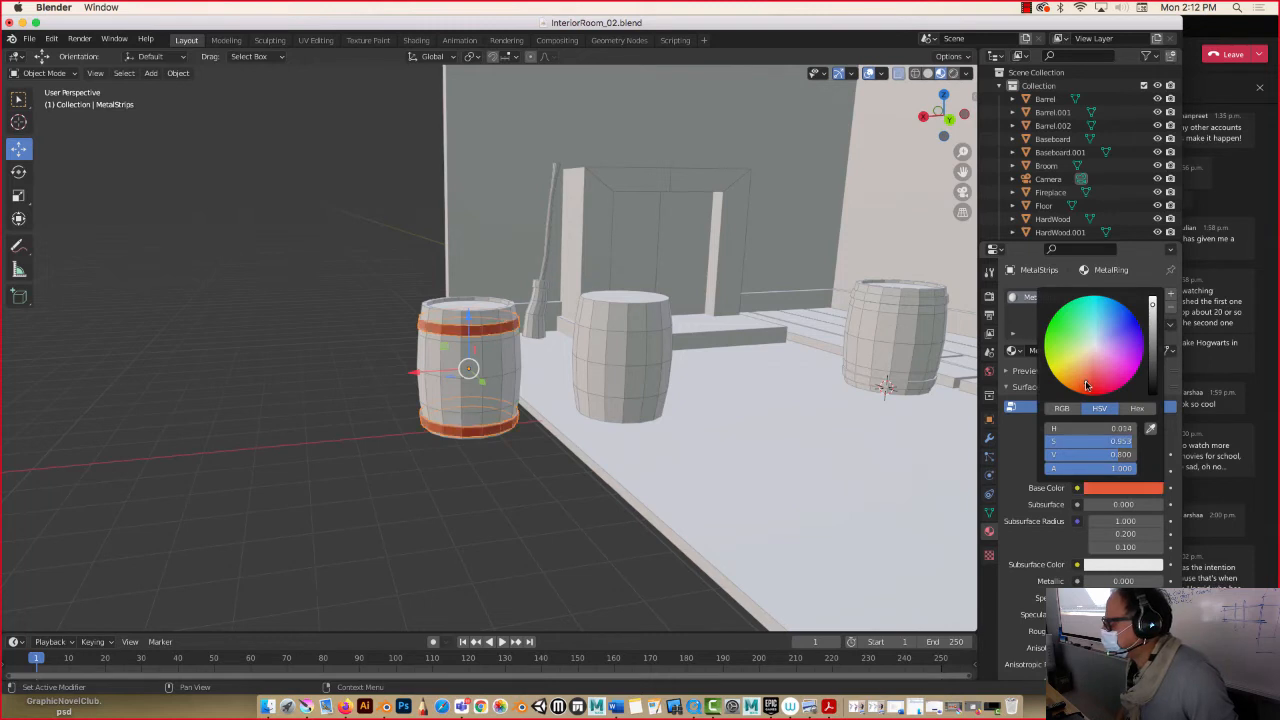
pyautogui.moveTo(1085, 383); pyautogui.dragTo(1086, 391)
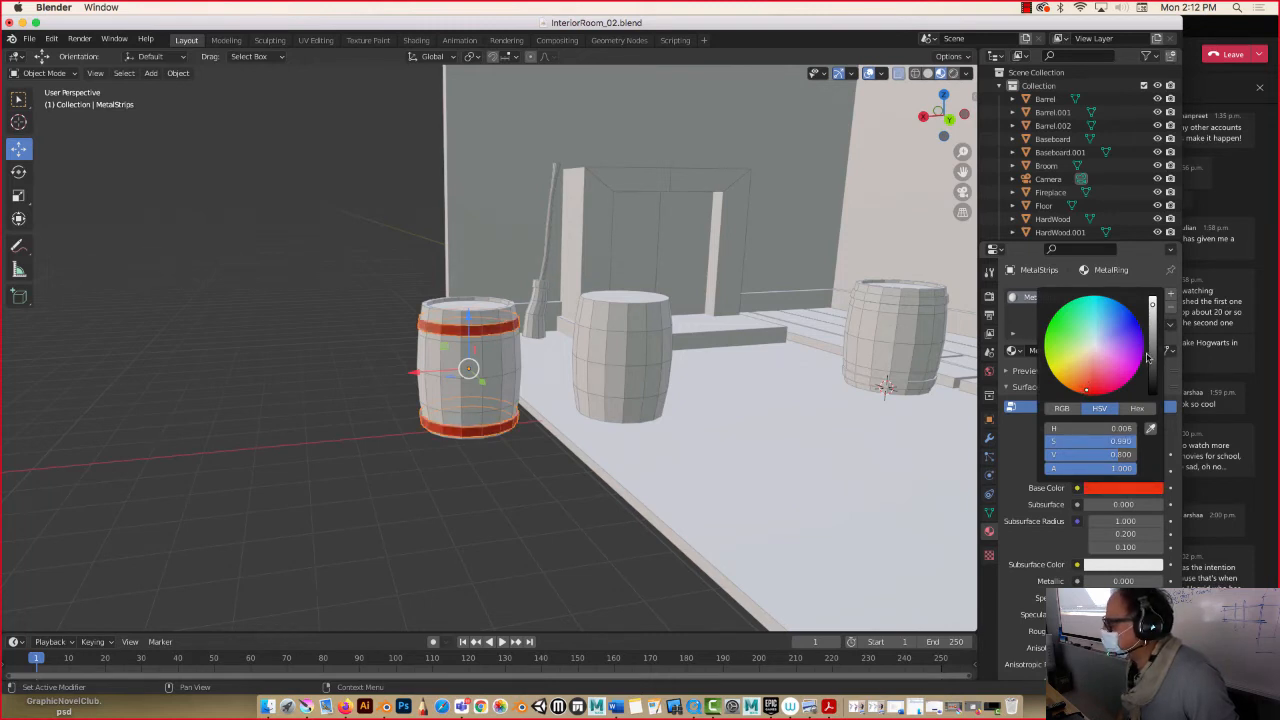
pyautogui.moveTo(1150, 357); pyautogui.dragTo(1152, 349)
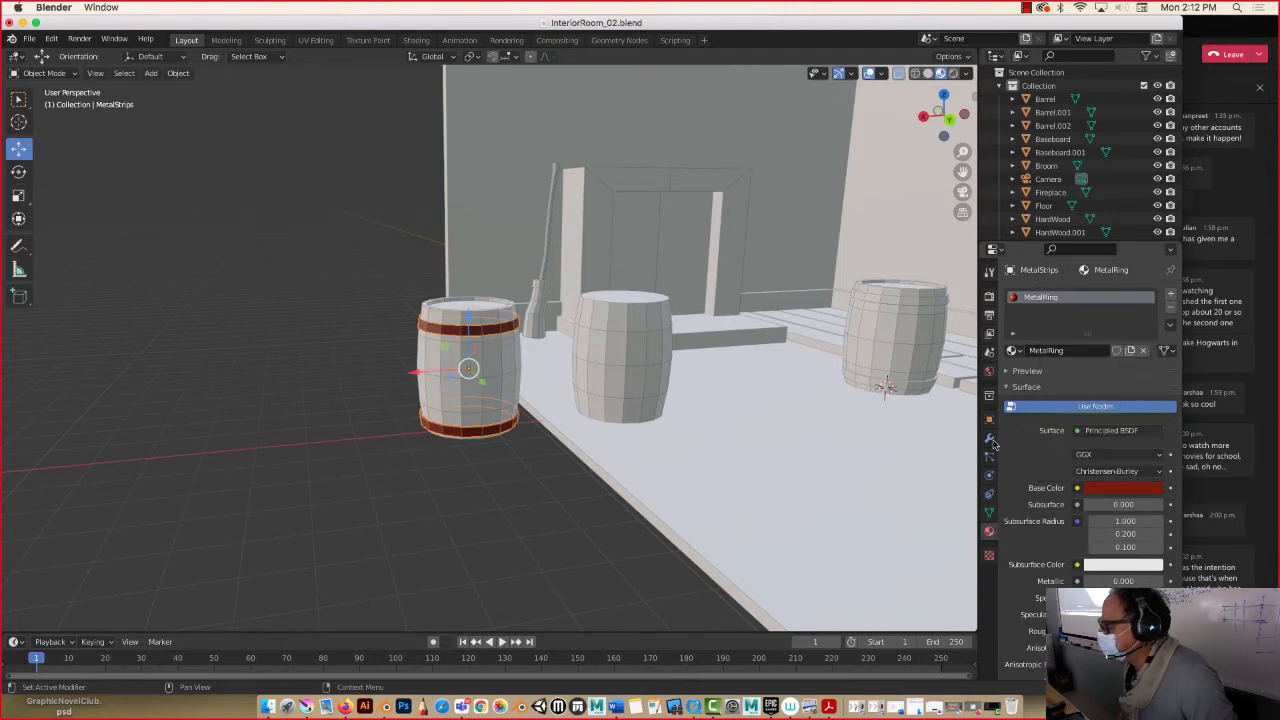
pyautogui.click(355, 297)
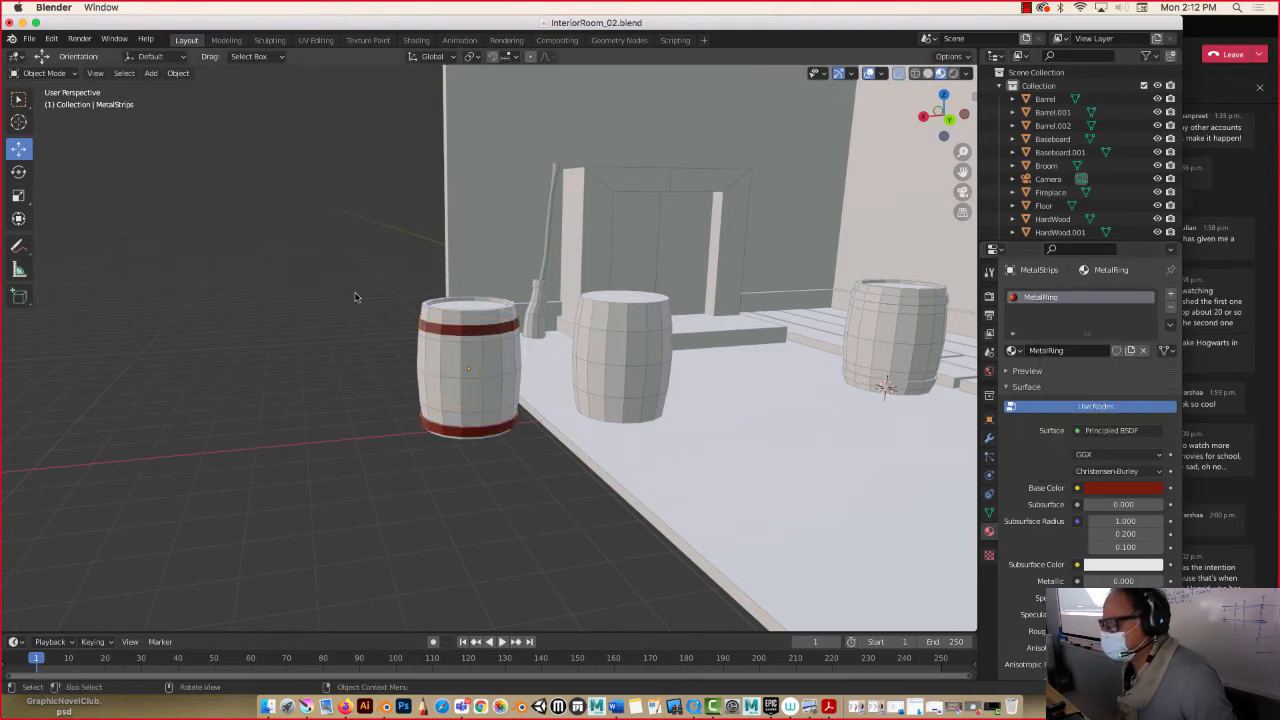
# Add a material slot to Barrel.002 and create a new material named Barrel in it.
pyautogui.click(443, 315)
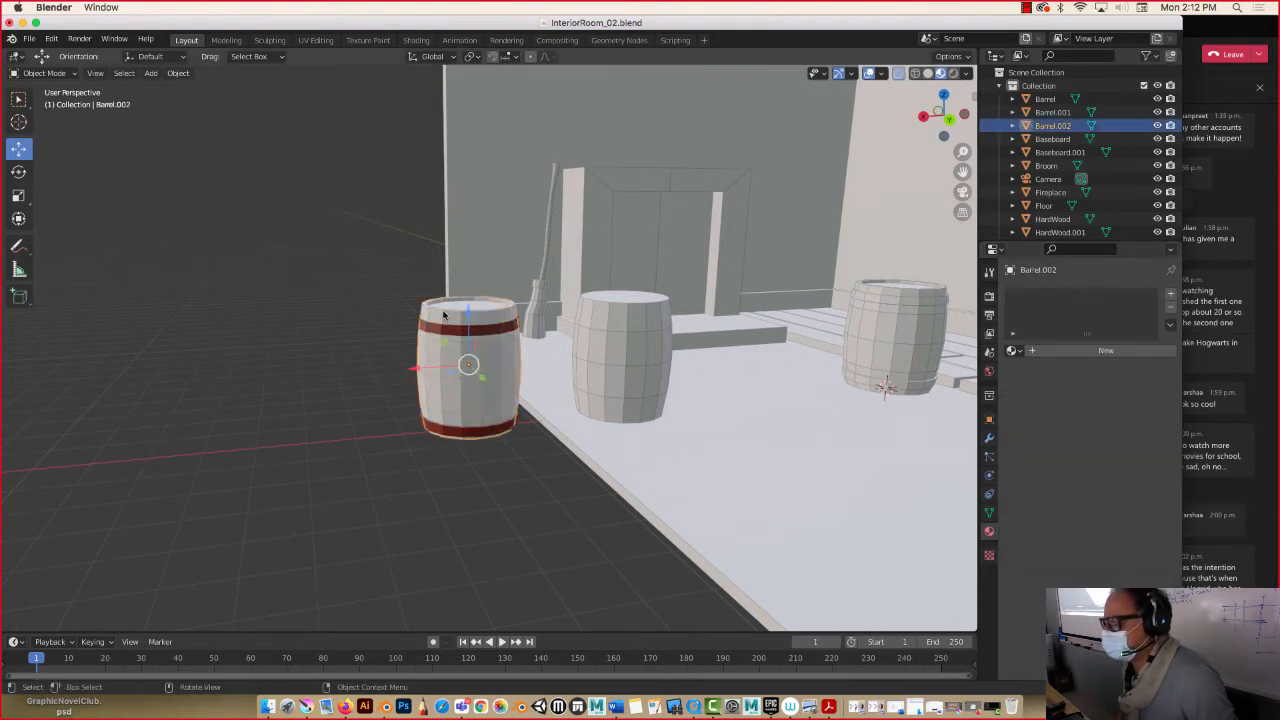
pyautogui.click(1171, 295)
pyautogui.click(1093, 351)
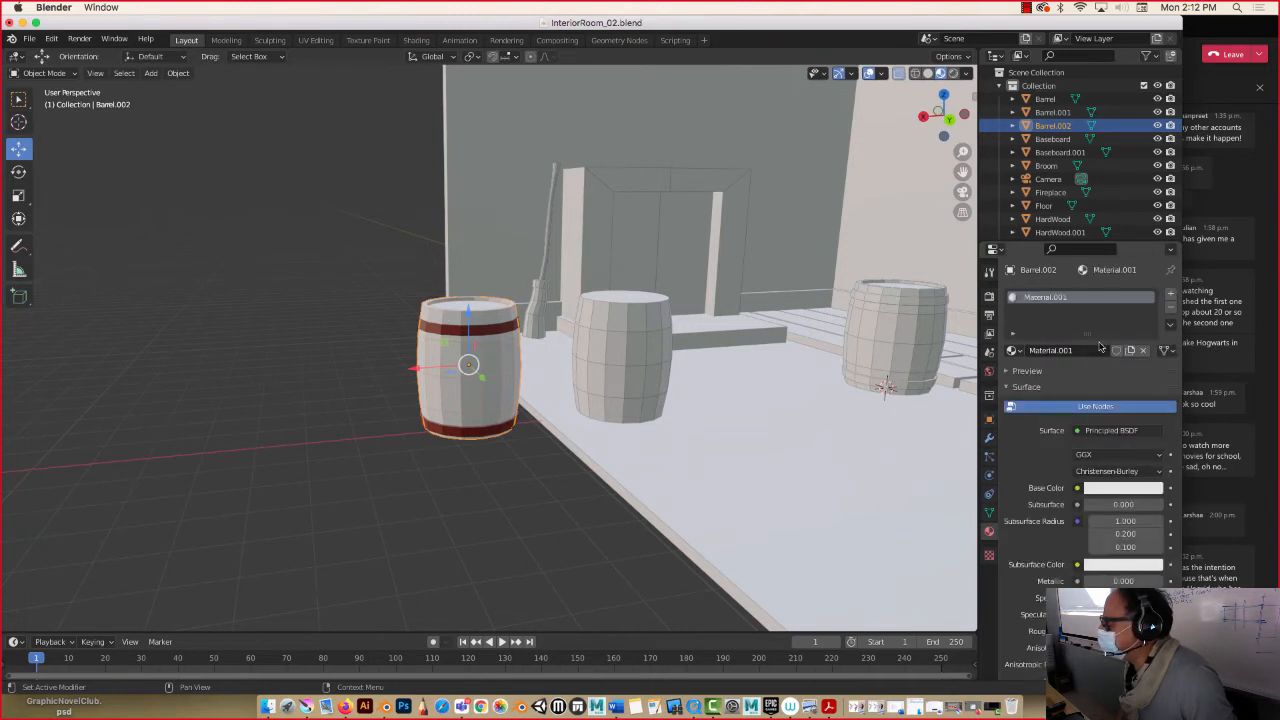
pyautogui.doubleClick(1060, 297)
pyautogui.write('Barrel')
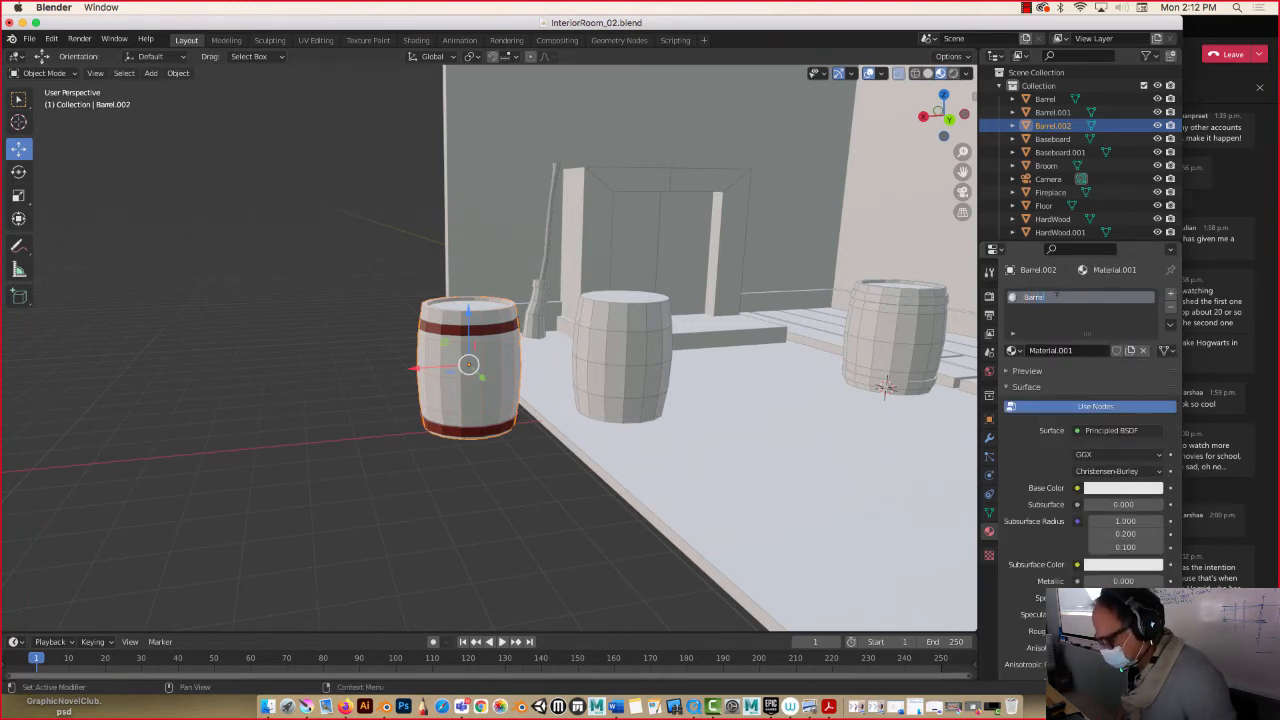
pyautogui.press('Return')
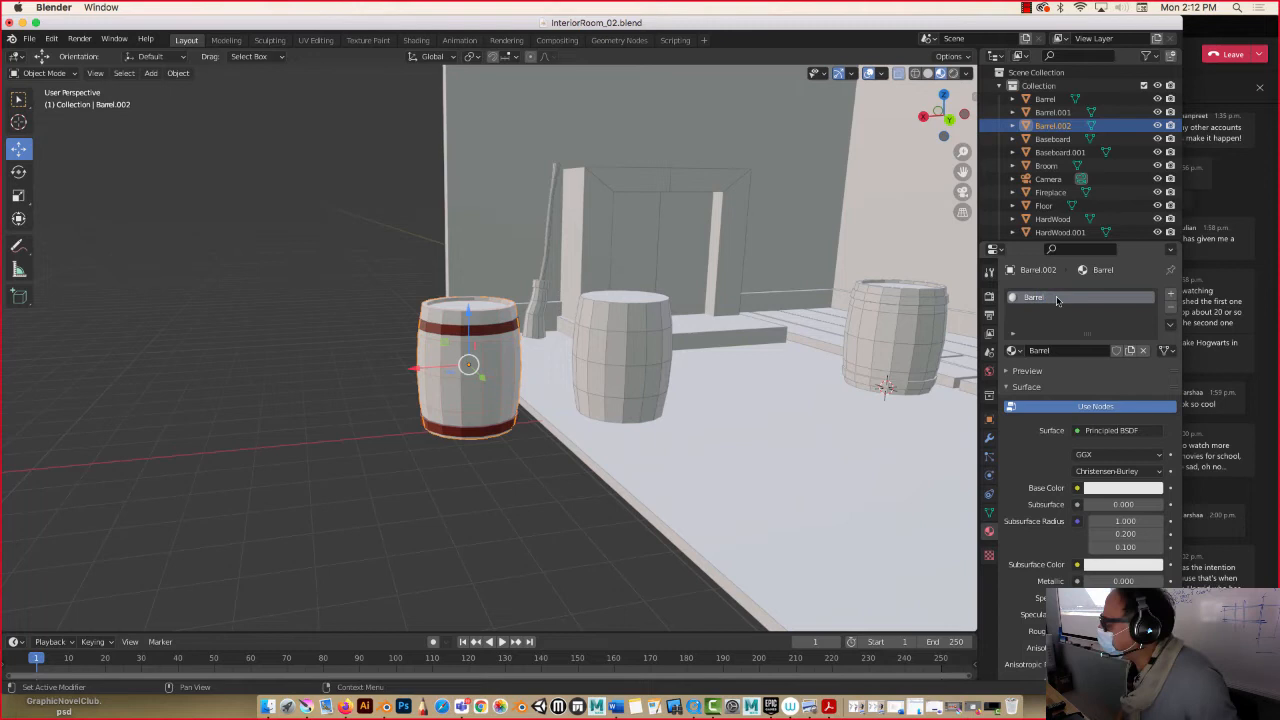
# Set the base color of the Barrel material to orange and view the colored barrel from a higher angle.
pyautogui.click(1112, 488)
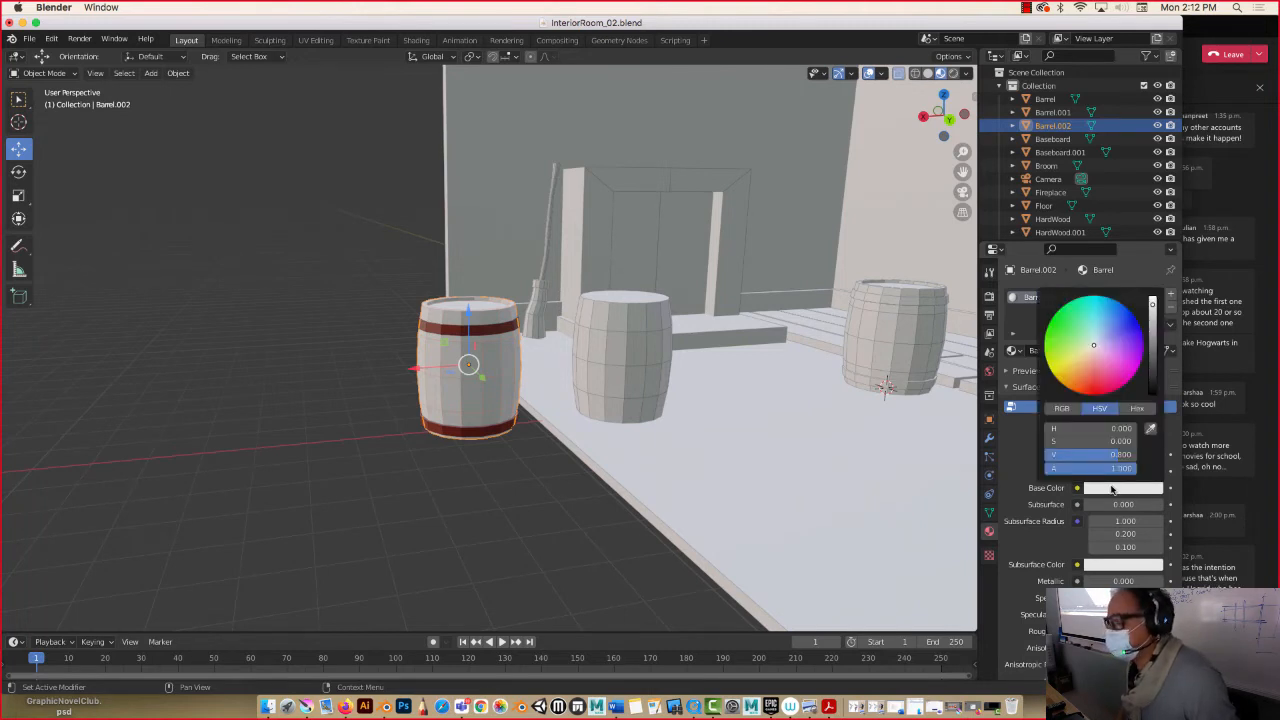
pyautogui.click(1085, 378)
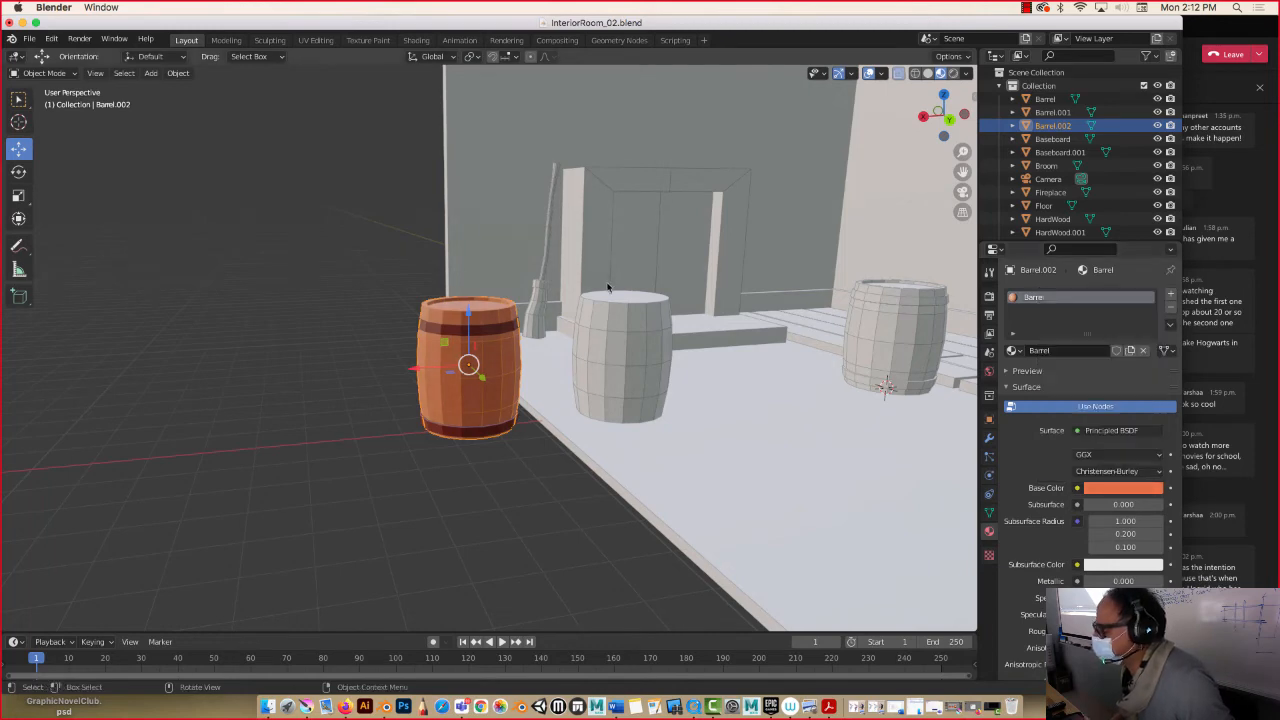
pyautogui.click(352, 251)
pyautogui.moveTo(357, 260)
pyautogui.mouseDown(button='middle')
pyautogui.moveTo(322, 234)
pyautogui.moveTo(360, 281)
pyautogui.mouseUp(button='middle')
pyautogui.click(454, 324)
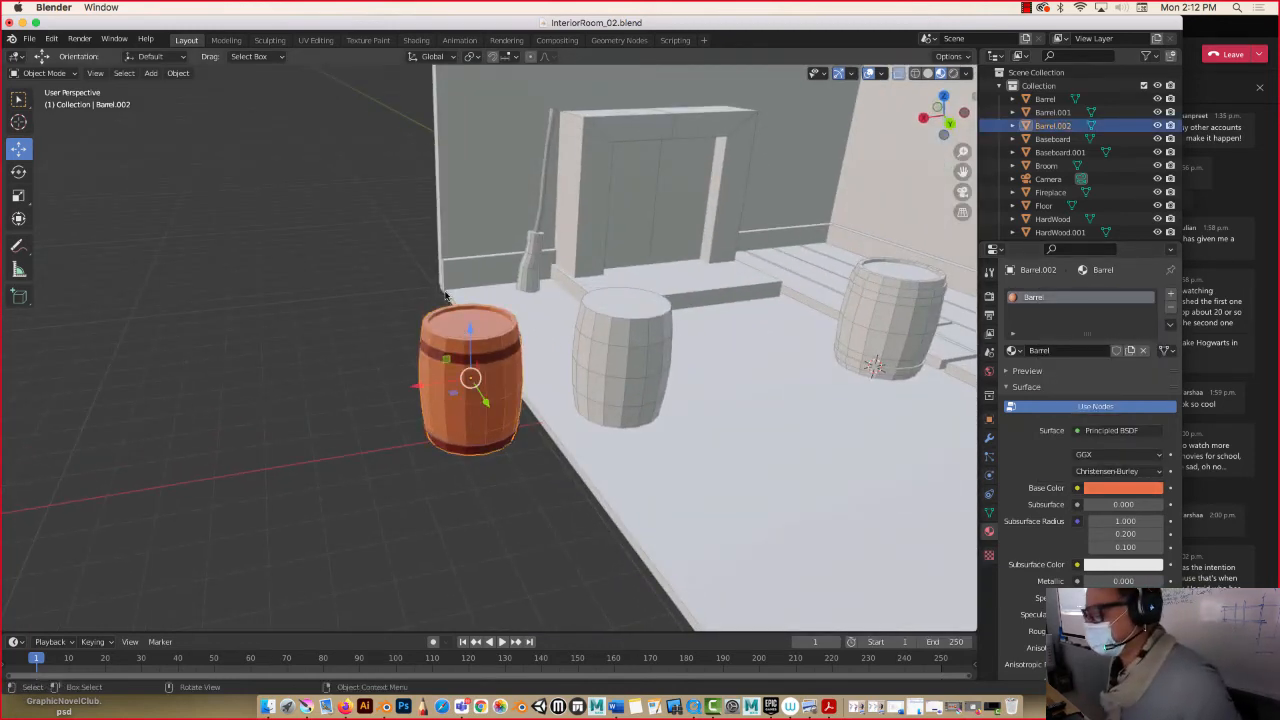
# Separate the selected top face of Barrel.002 into its own object and return to Object Mode.
pyautogui.scroll(3, 442, 295)
pyautogui.click(436, 300)
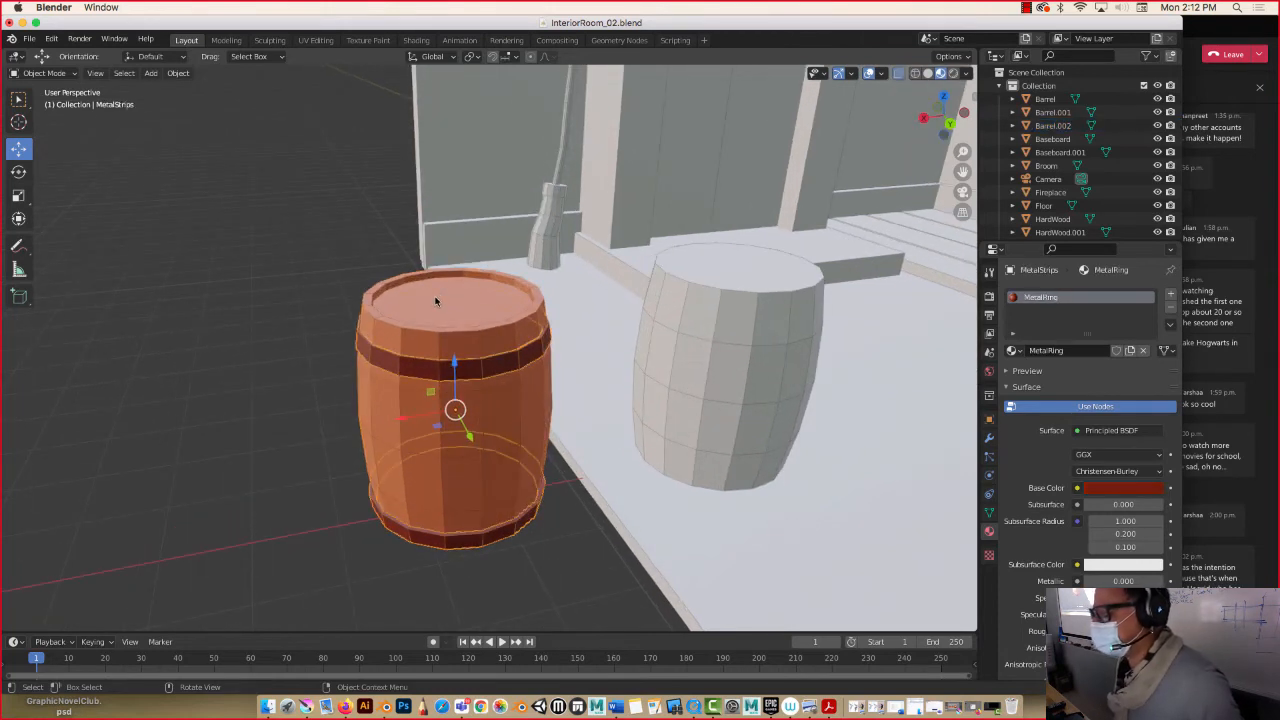
pyautogui.click(387, 323)
pyautogui.moveTo(351, 277)
pyautogui.mouseDown(button='middle')
pyautogui.moveTo(345, 287)
pyautogui.moveTo(352, 279)
pyautogui.mouseUp(button='middle')
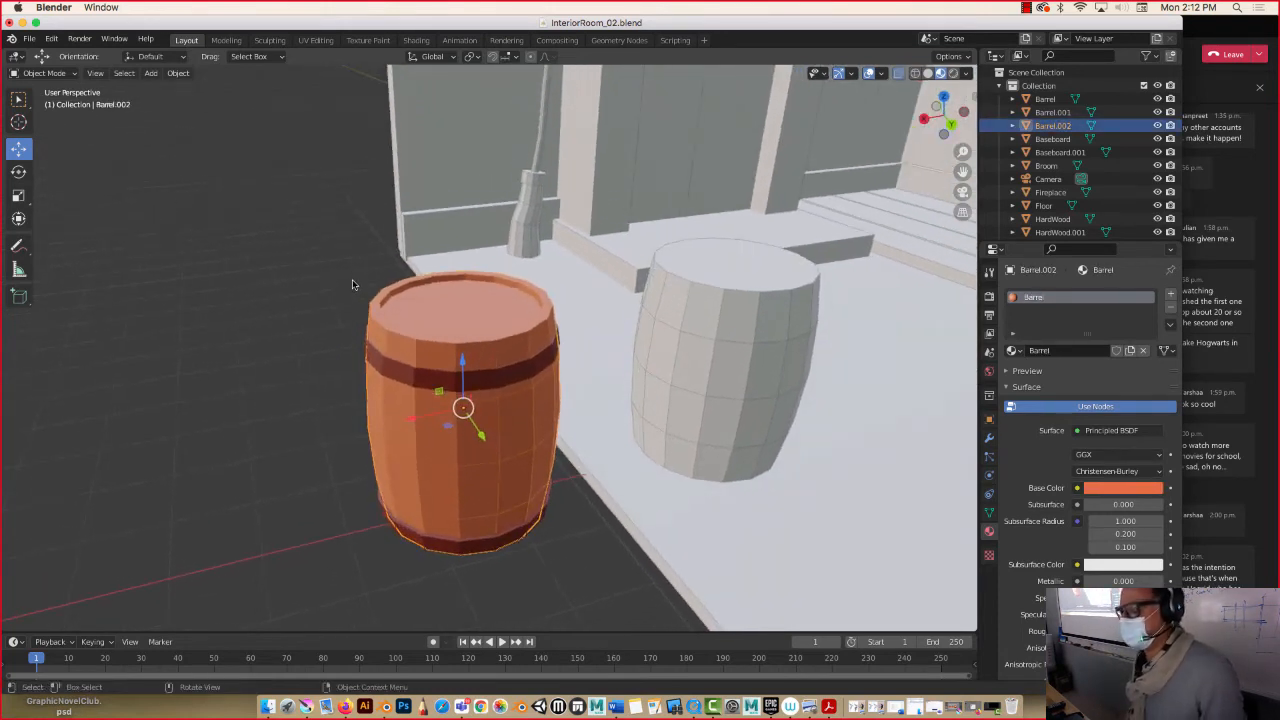
pyautogui.press('Tab')
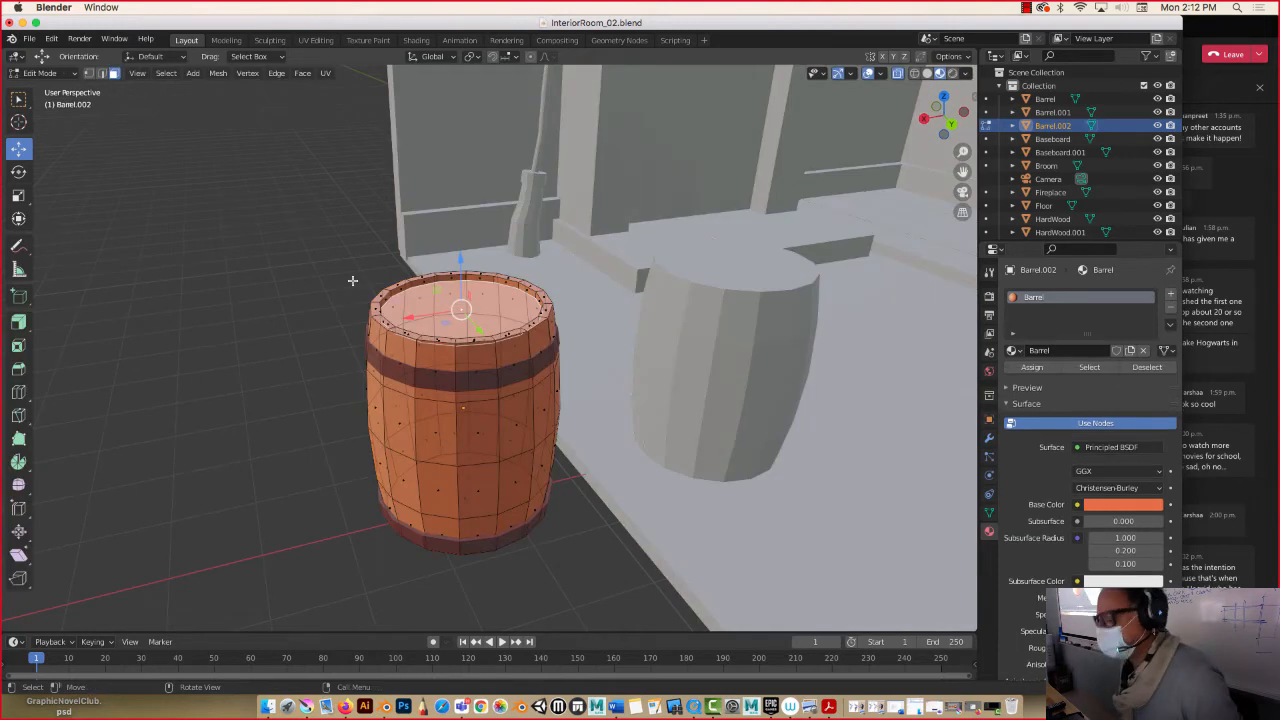
pyautogui.rightClick(480, 298)
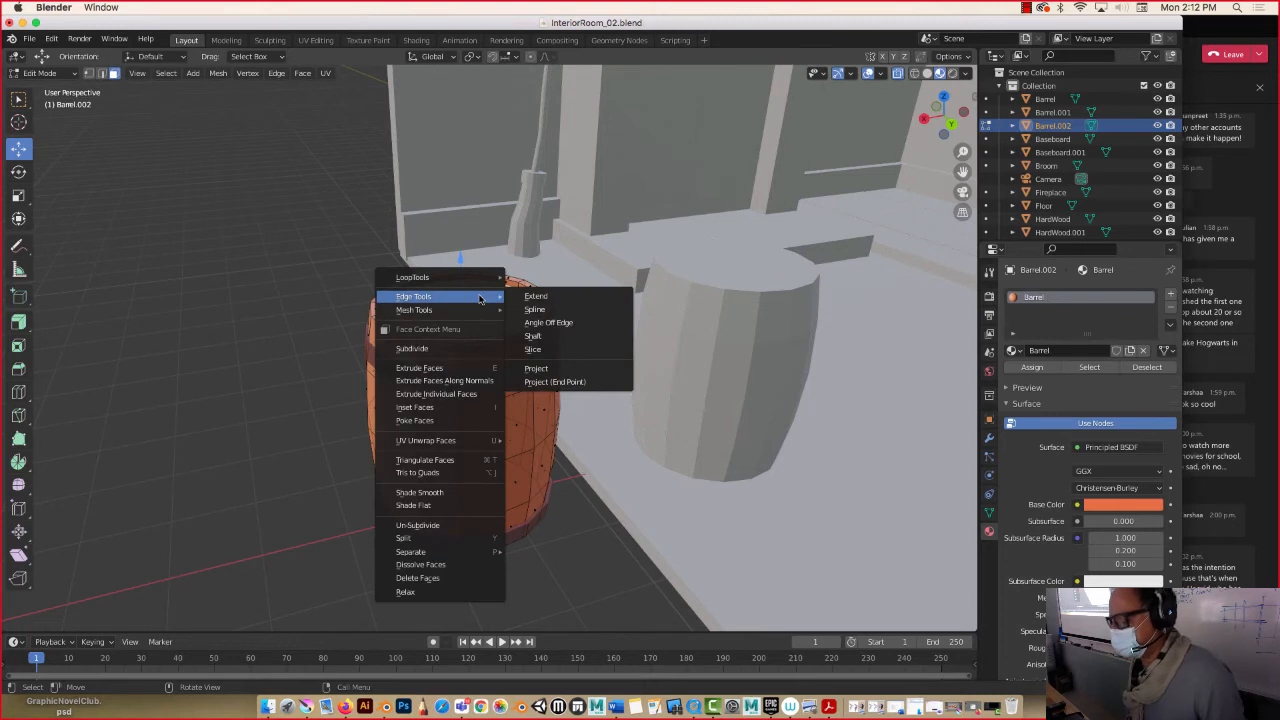
pyautogui.moveTo(447, 551)
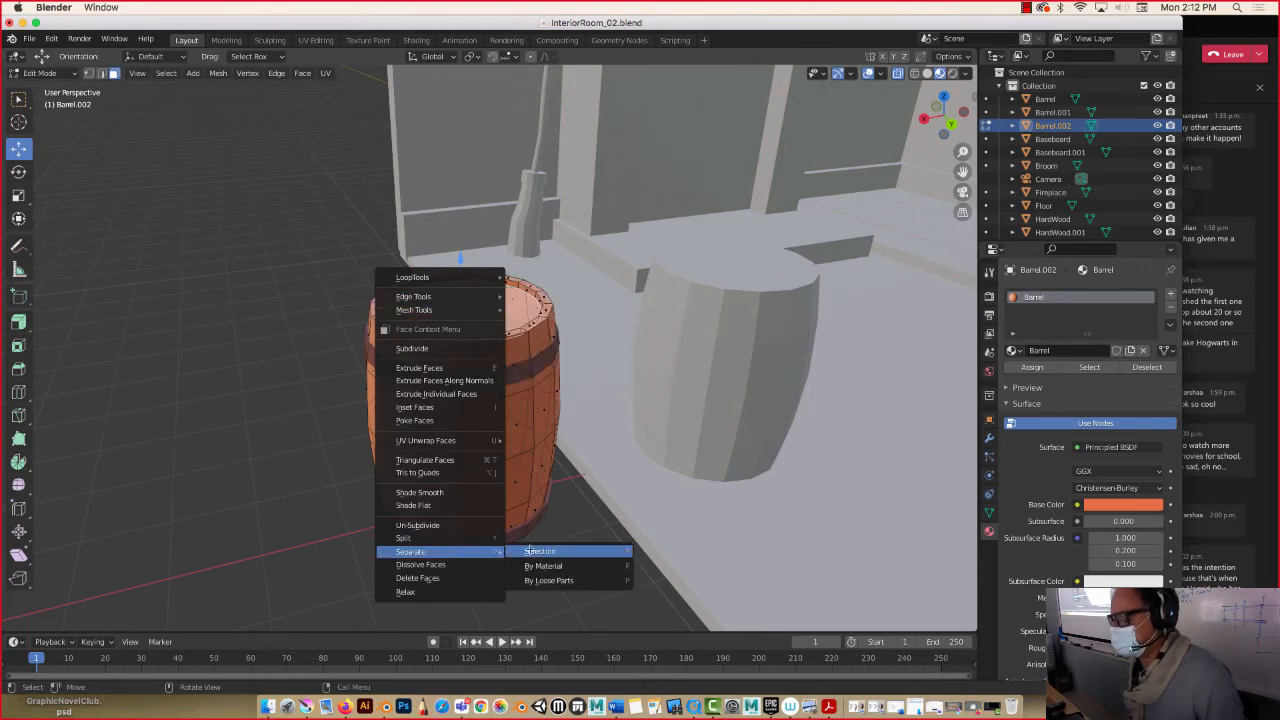
pyautogui.click(540, 551)
pyautogui.press('Tab')
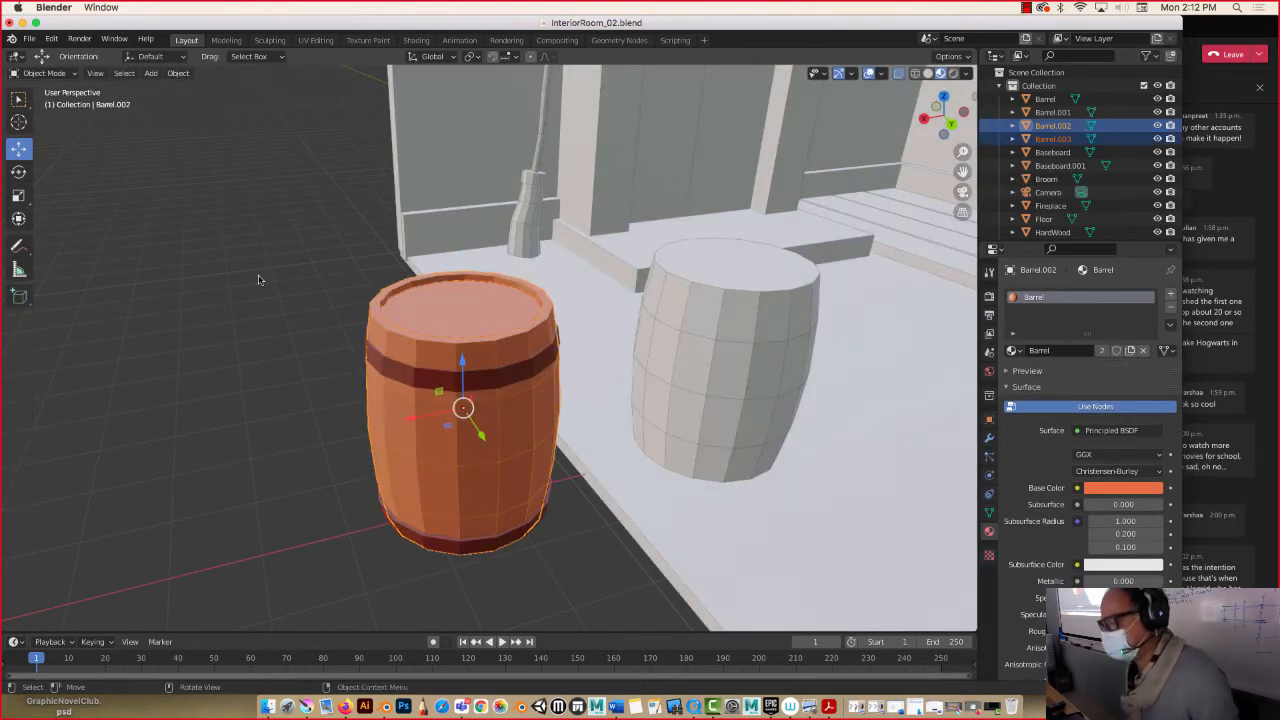
# Select the separated lid object and rename it BarrelTop.
pyautogui.click(457, 310)
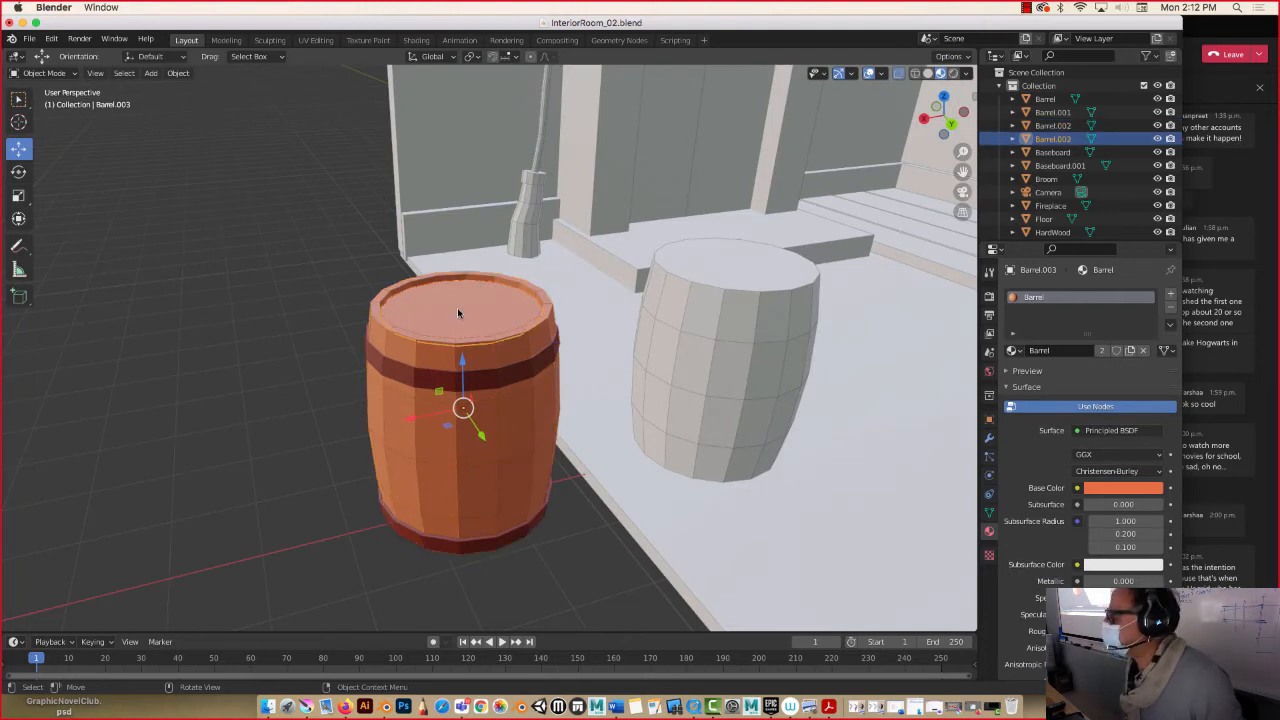
pyautogui.doubleClick(1052, 138)
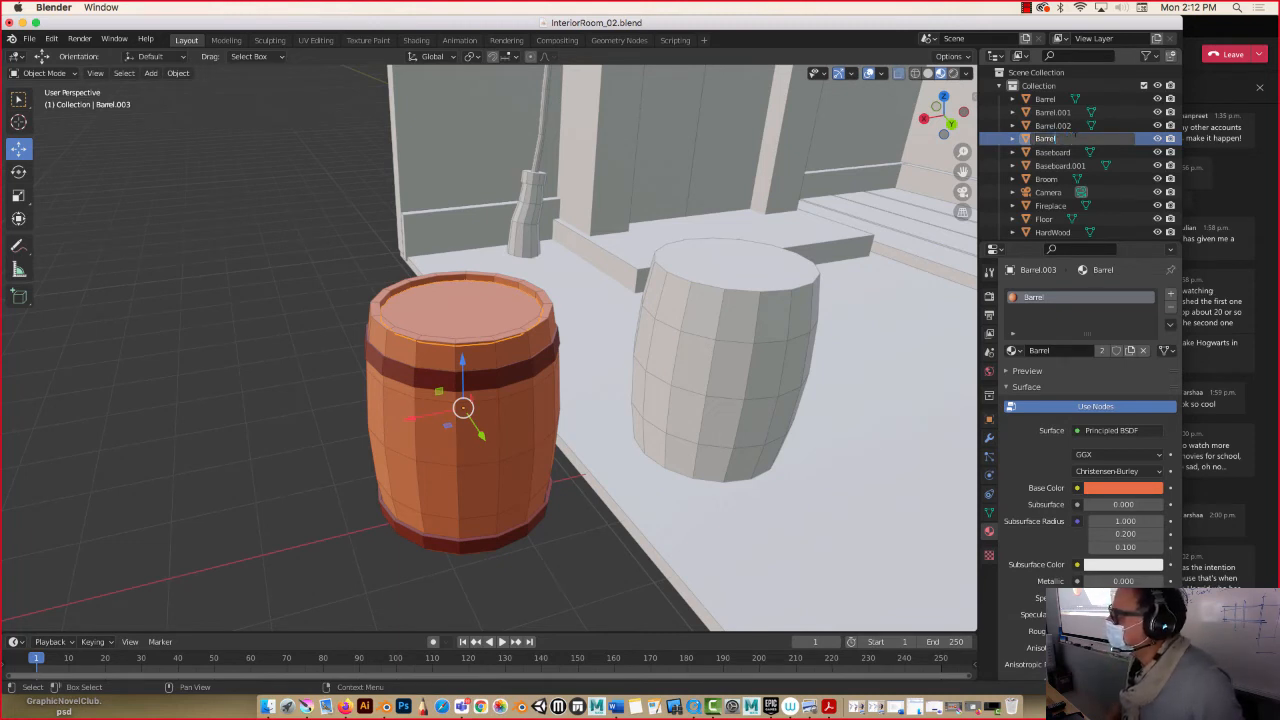
pyautogui.write('Top')
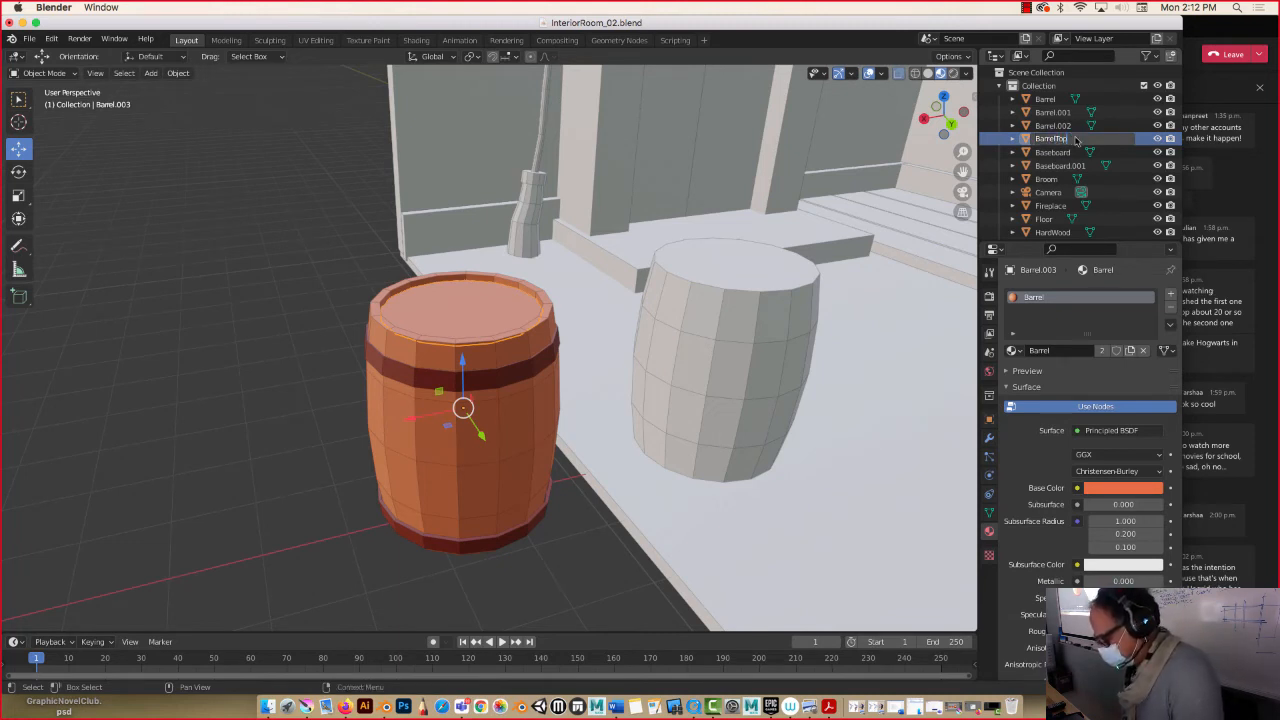
pyautogui.press('Return')
# Set the origin of BarrelTop to its center of mass.
pyautogui.rightClick(452, 313)
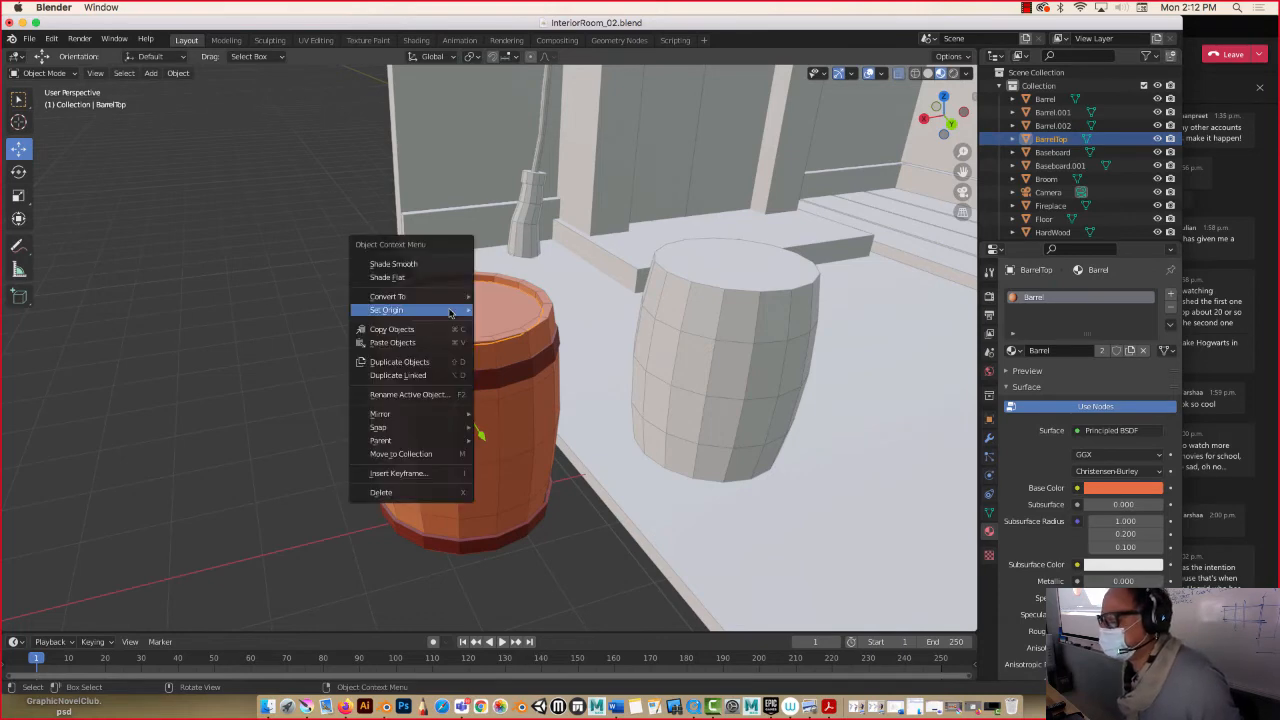
pyautogui.moveTo(452, 313)
pyautogui.click(548, 353)
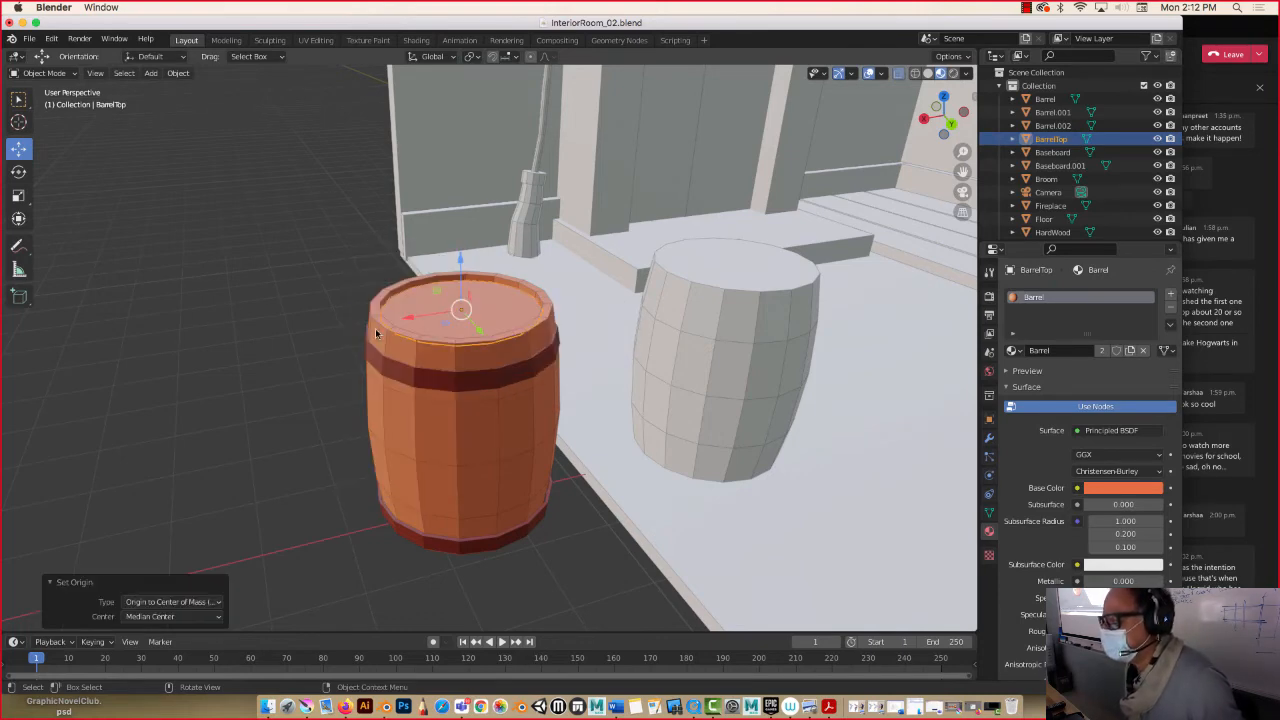
# Enter Edit Mode on BarrelTop, select its single lid face and show it in top orthographic view.
pyautogui.moveTo(254, 280); pyautogui.dragTo(282, 297, button='middle')
pyautogui.scroll(4, 494, 317)
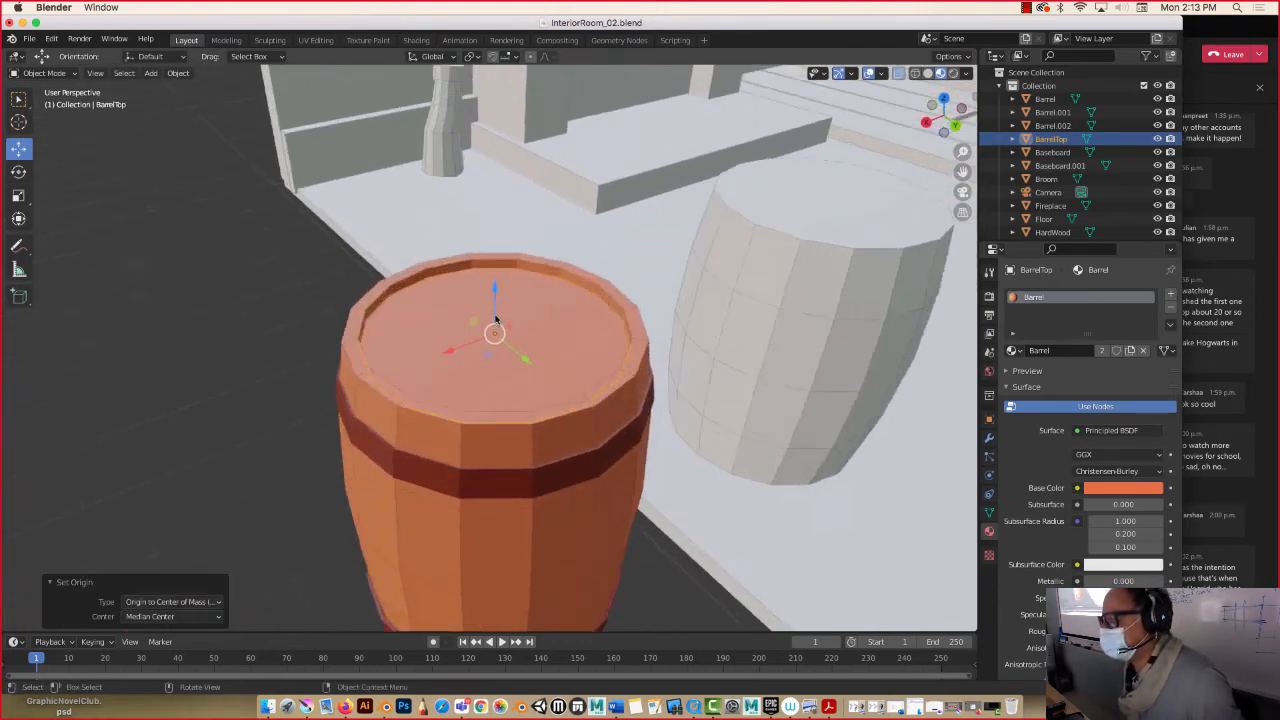
pyautogui.moveTo(494, 320); pyautogui.dragTo(483, 338, button='middle')
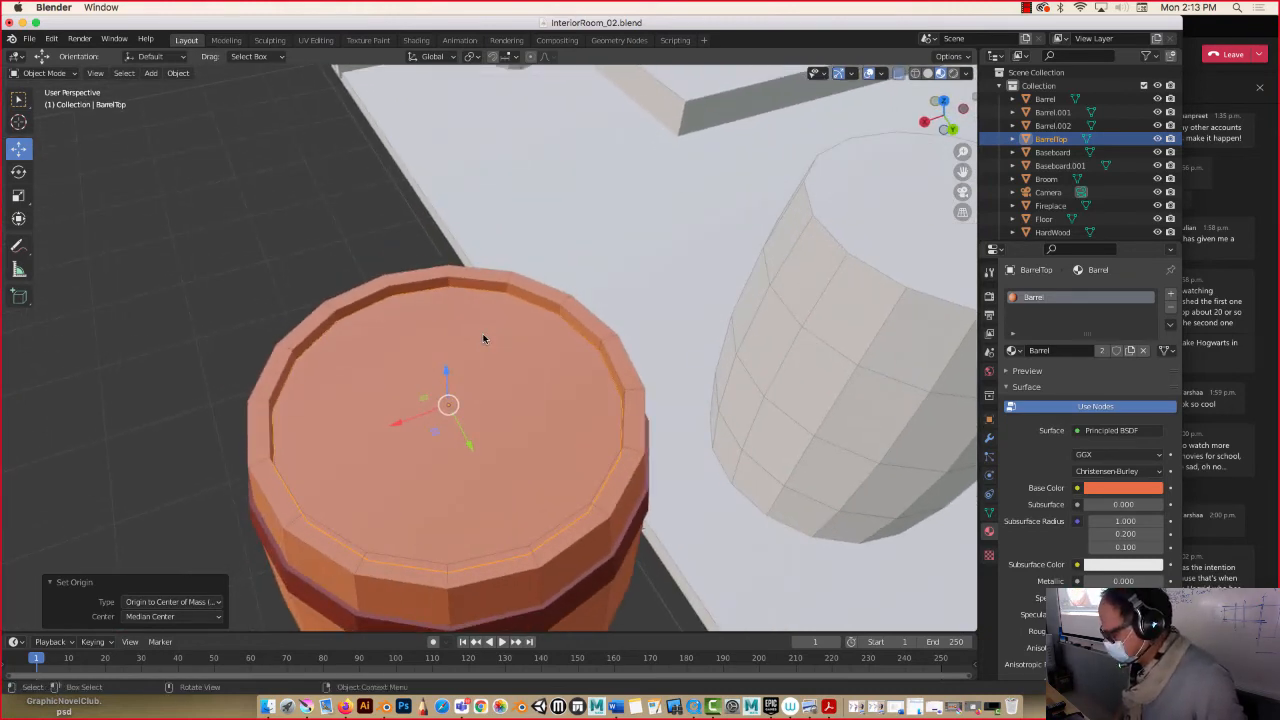
pyautogui.press('KP_7')
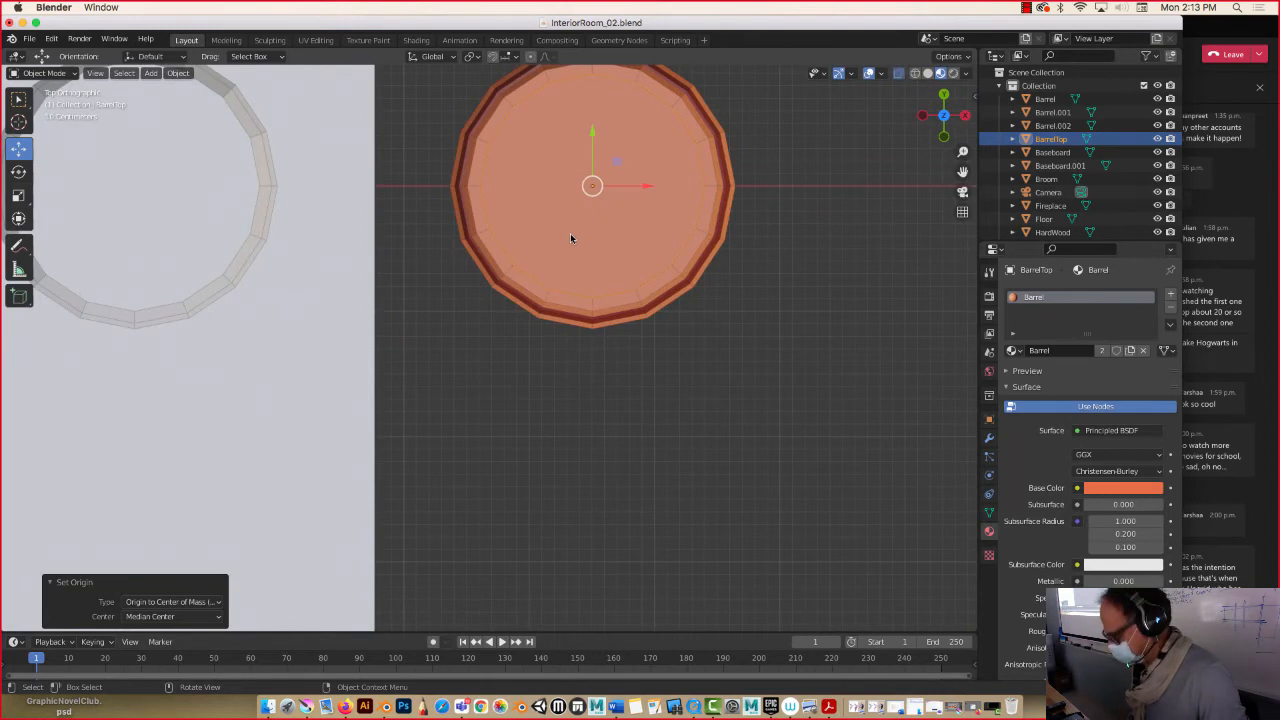
pyautogui.keyDown('shift'); pyautogui.moveTo(571, 237); pyautogui.dragTo(548, 337, button='middle'); pyautogui.keyUp('shift')
pyautogui.press('KP_Decimal')
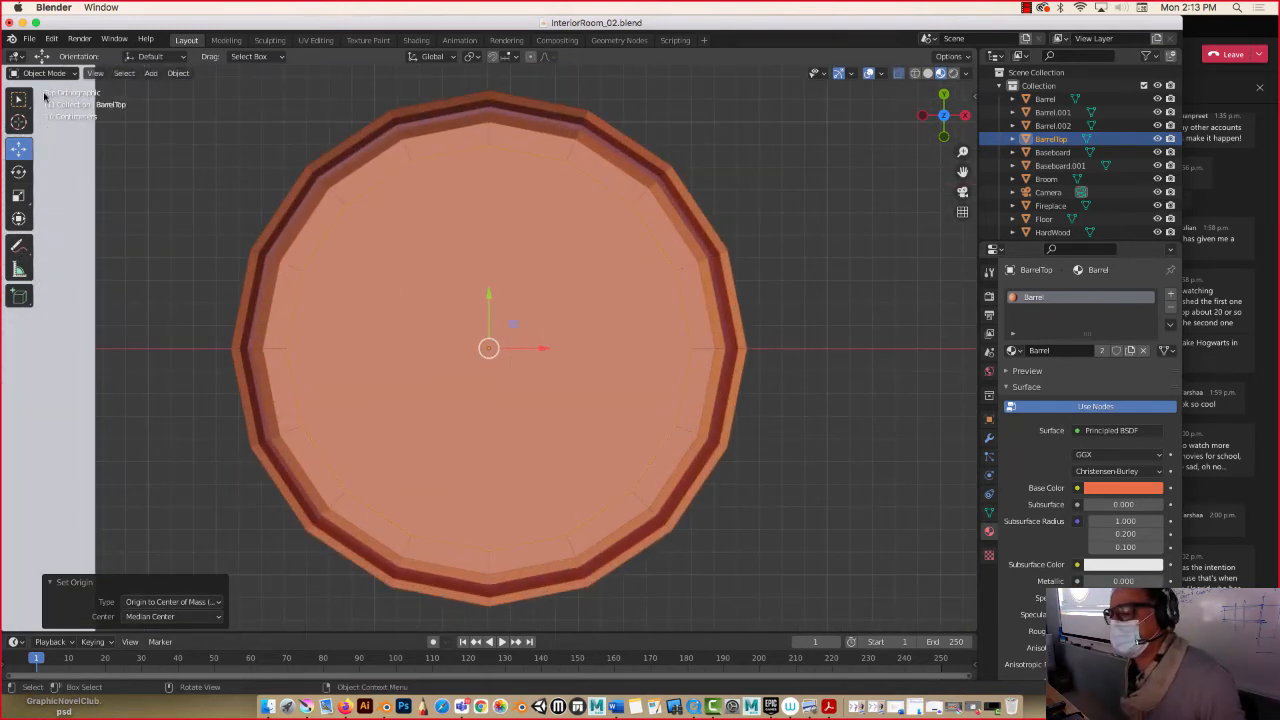
pyautogui.press('Tab')
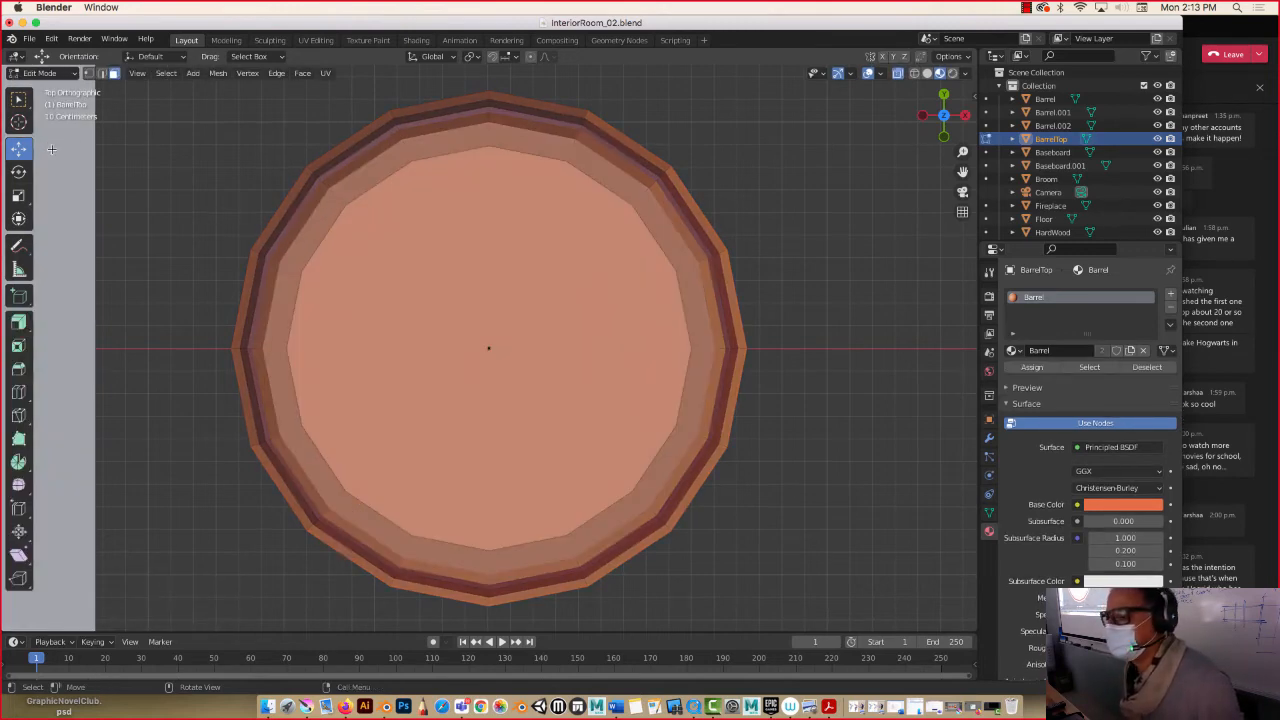
pyautogui.moveTo(203, 228); pyautogui.dragTo(352, 317, button='middle')
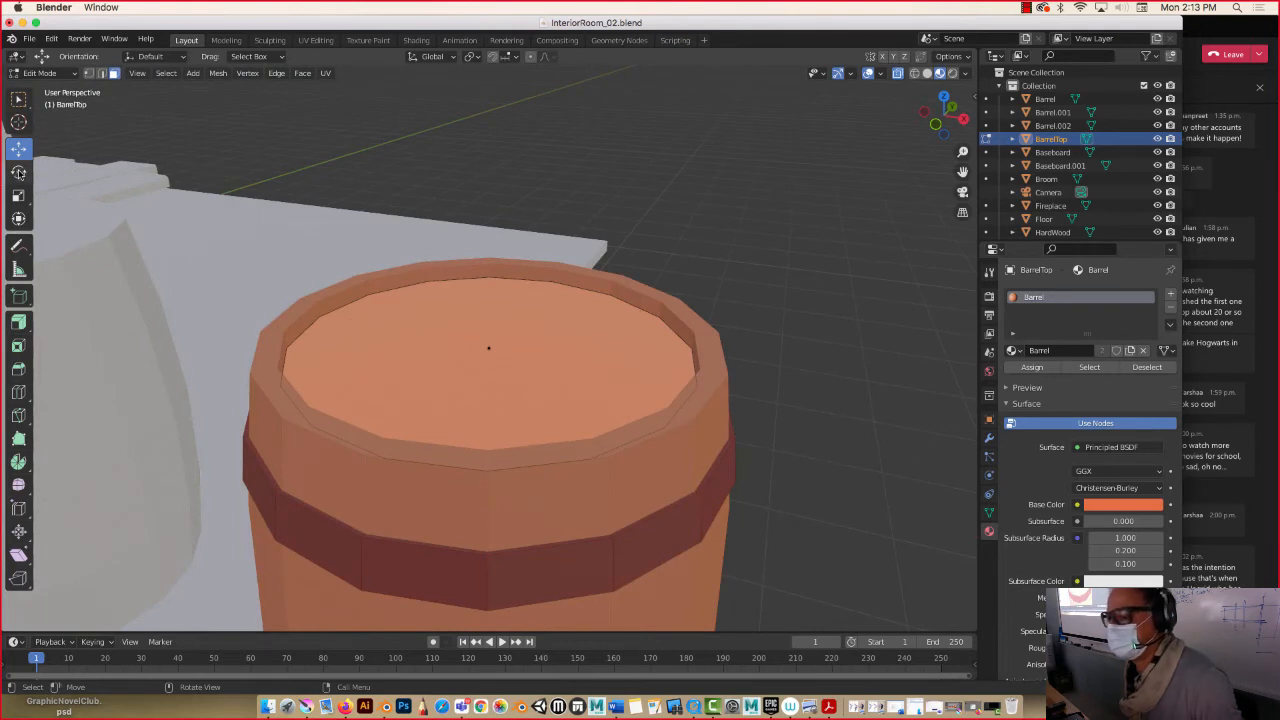
pyautogui.click(475, 377)
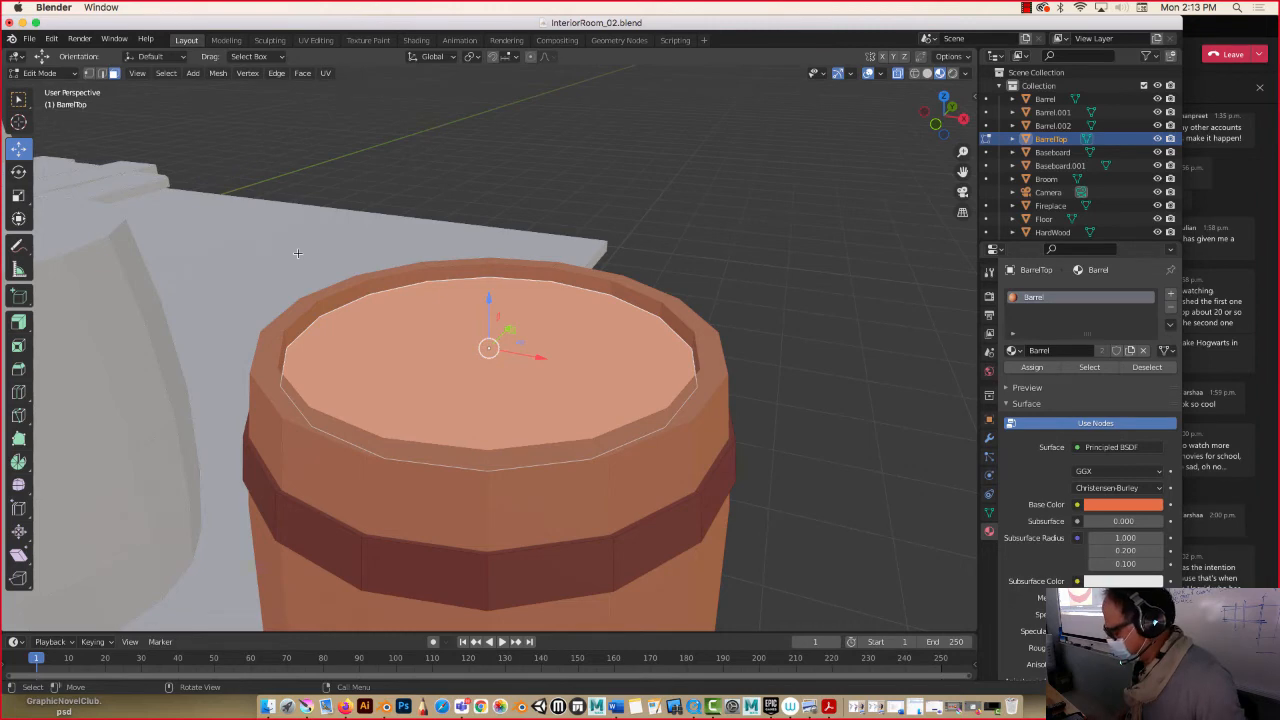
pyautogui.press('KP_7')
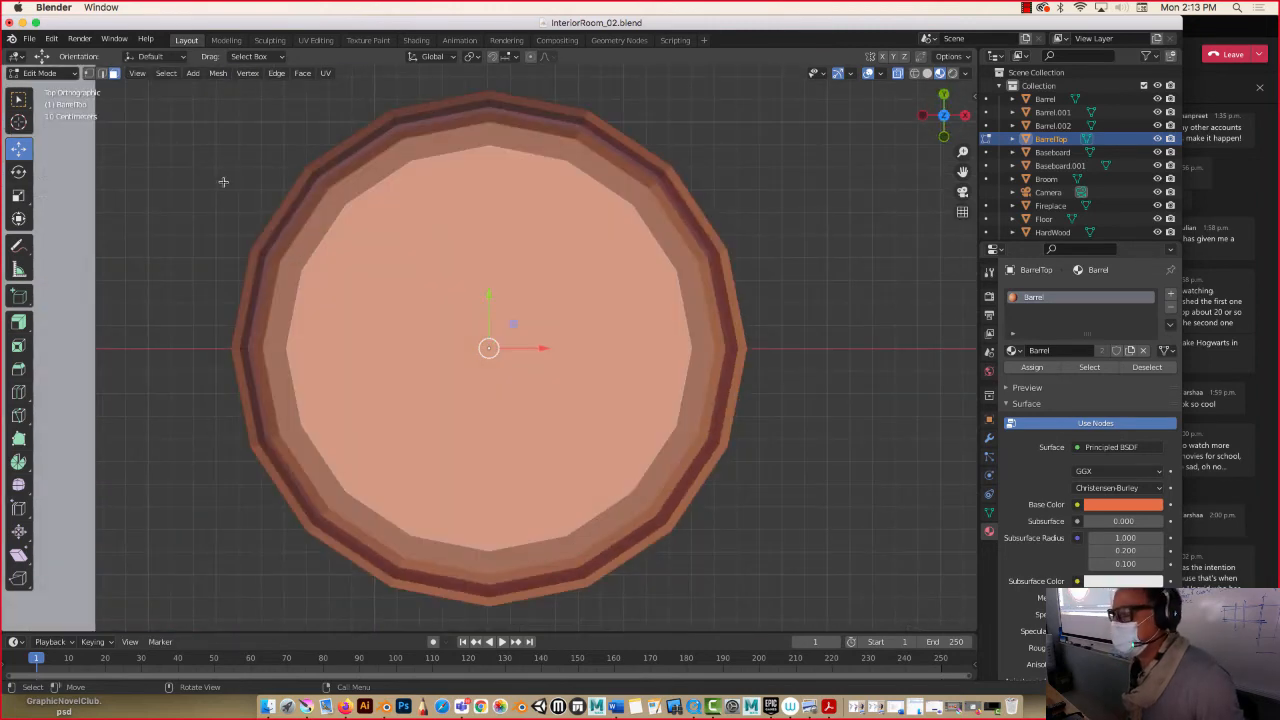
# Knife a diagonal cut through the center of the lid face between two opposite rim vertices.
pyautogui.click(18, 392)
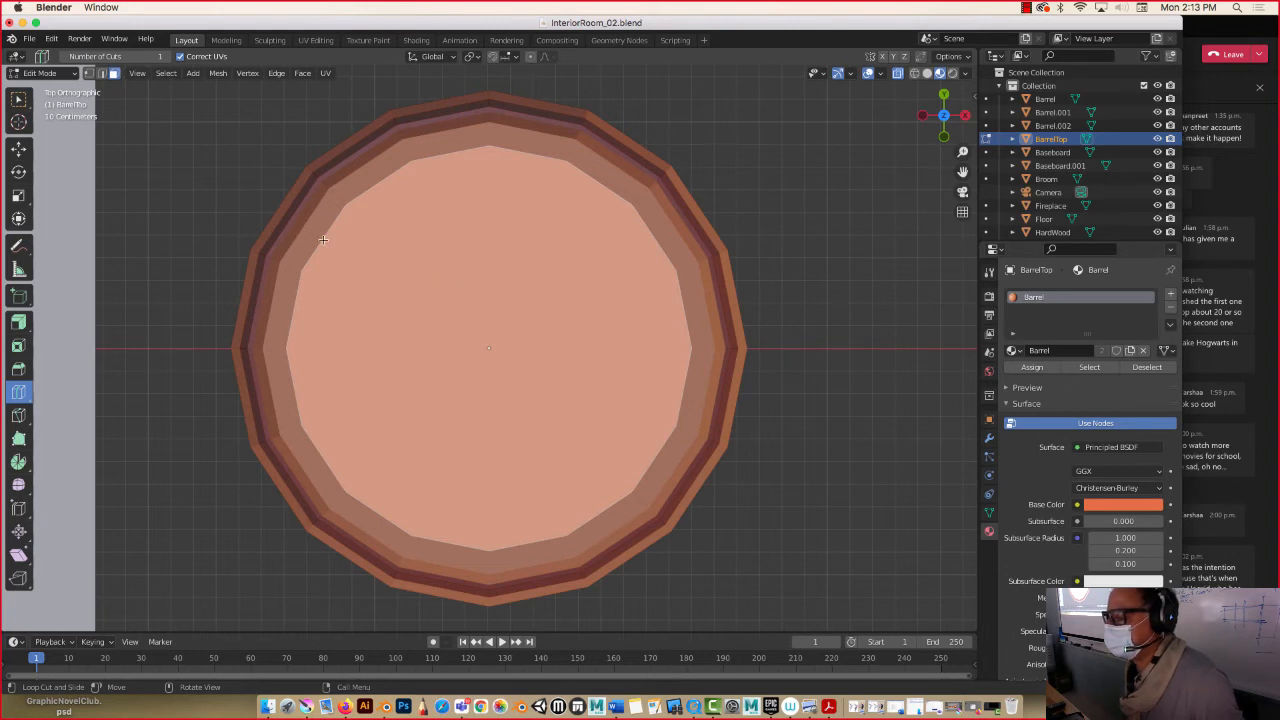
pyautogui.click(18, 415)
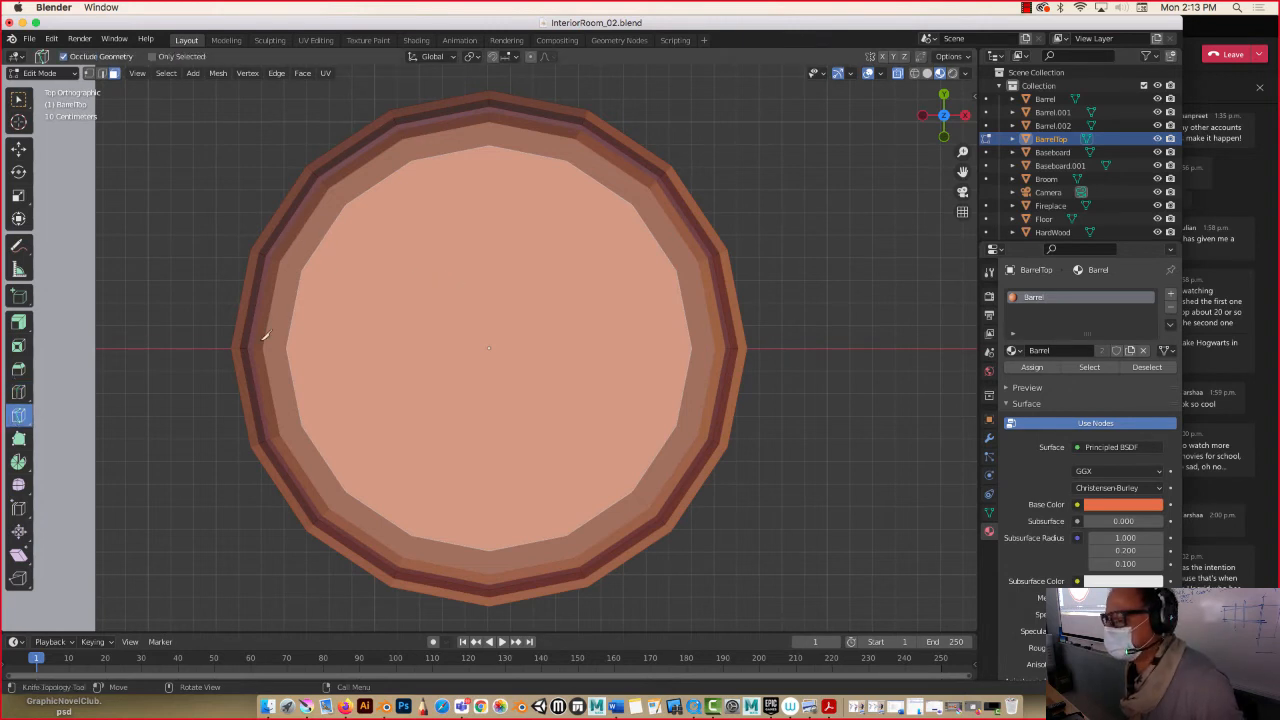
pyautogui.click(301, 272)
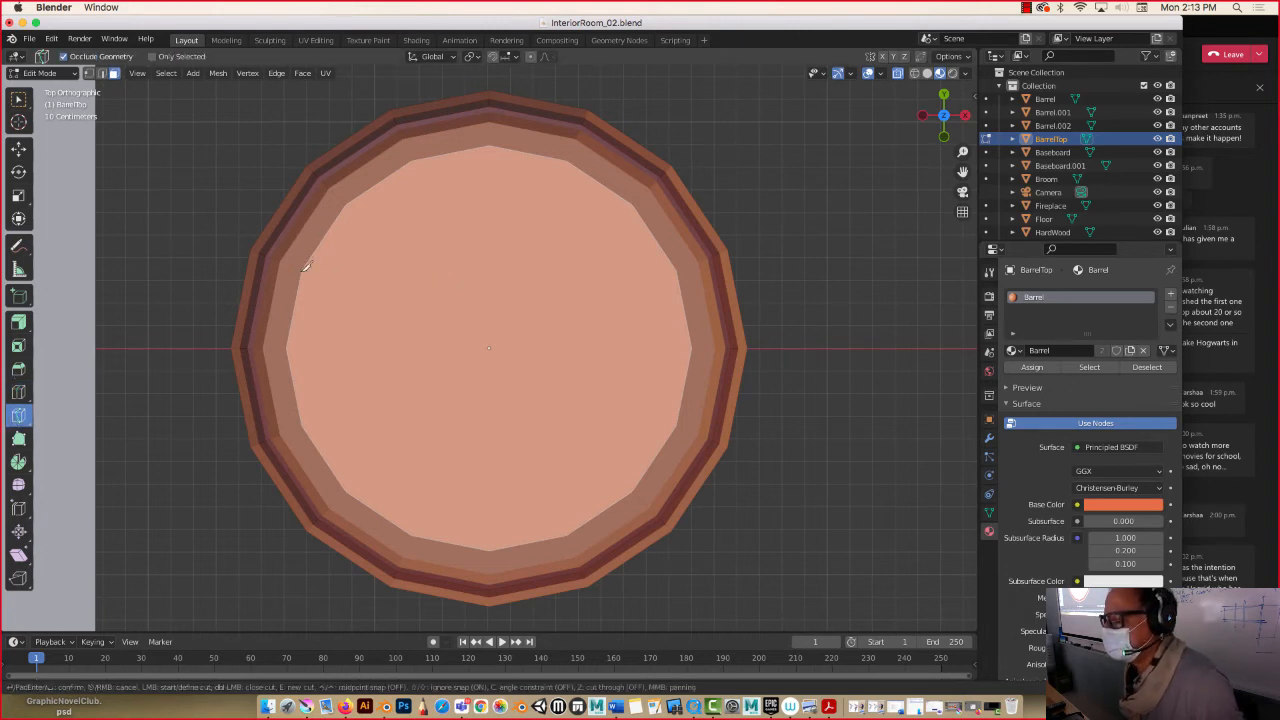
pyautogui.click(678, 426)
pyautogui.press('Return')
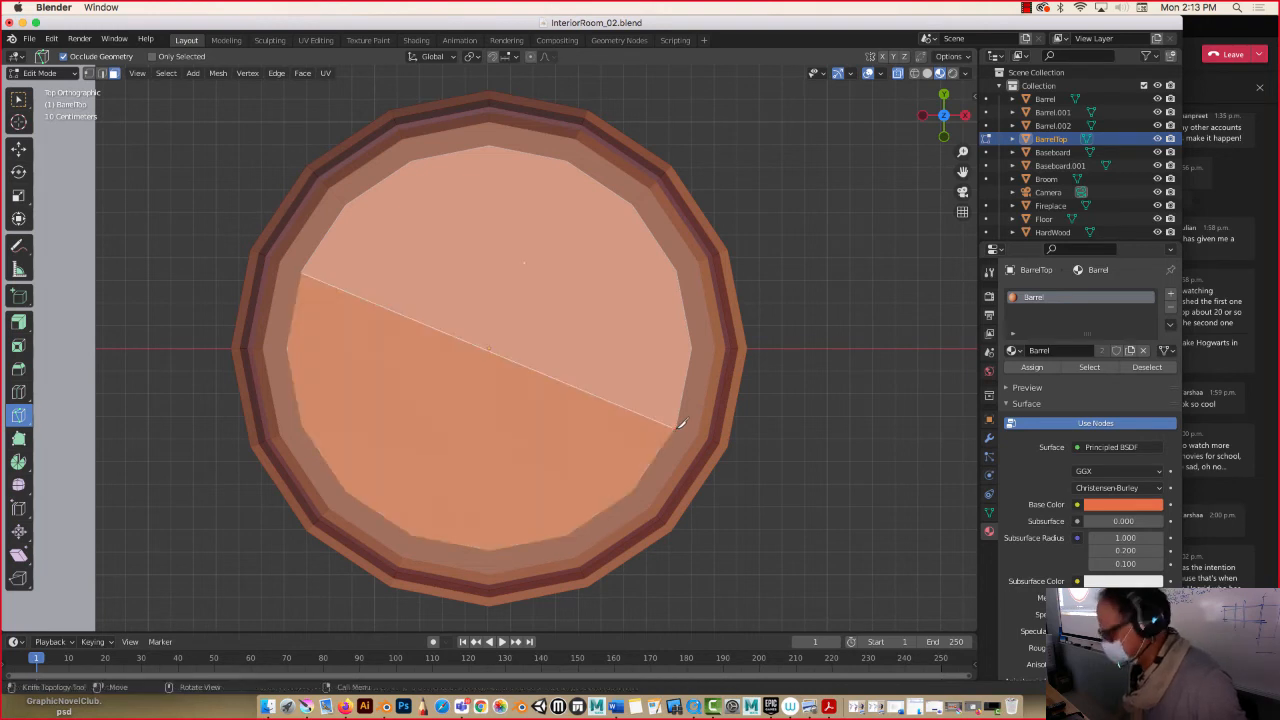
# Knife two more cuts parallel to the center cut, one on each side, to divide the lid into four planks.
pyautogui.click(304, 430)
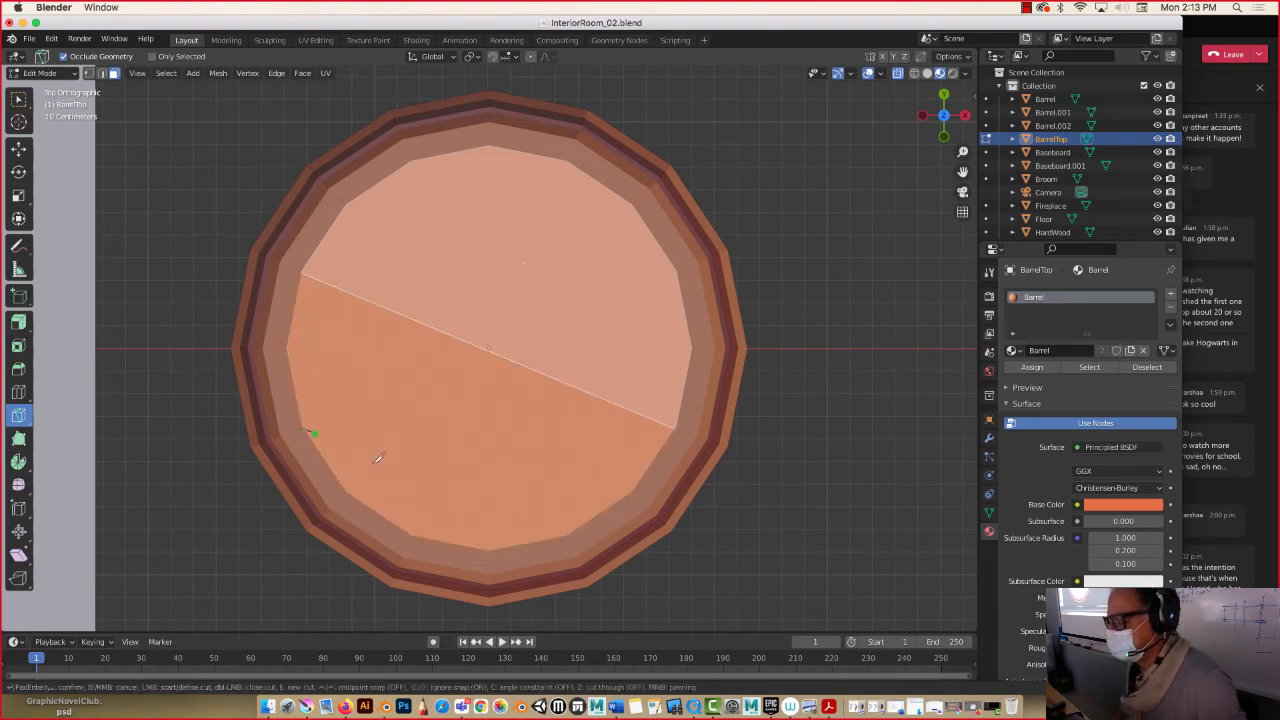
pyautogui.press('Escape')
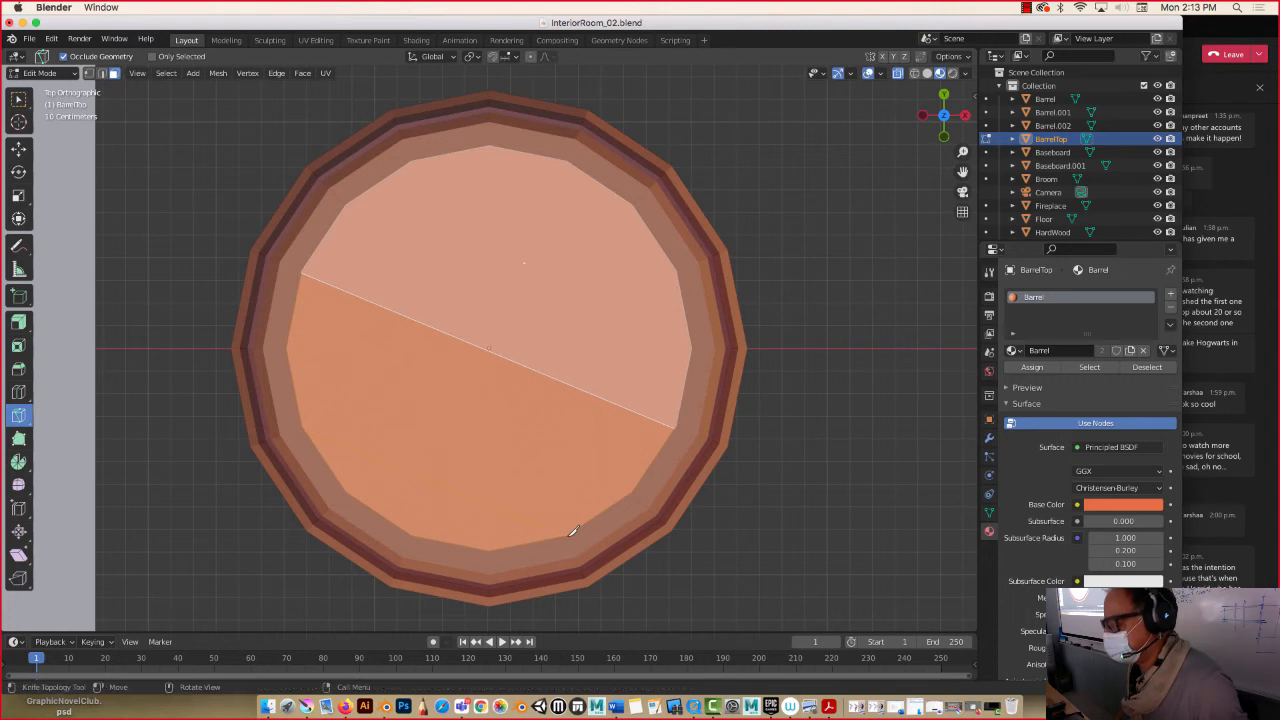
pyautogui.click(411, 160)
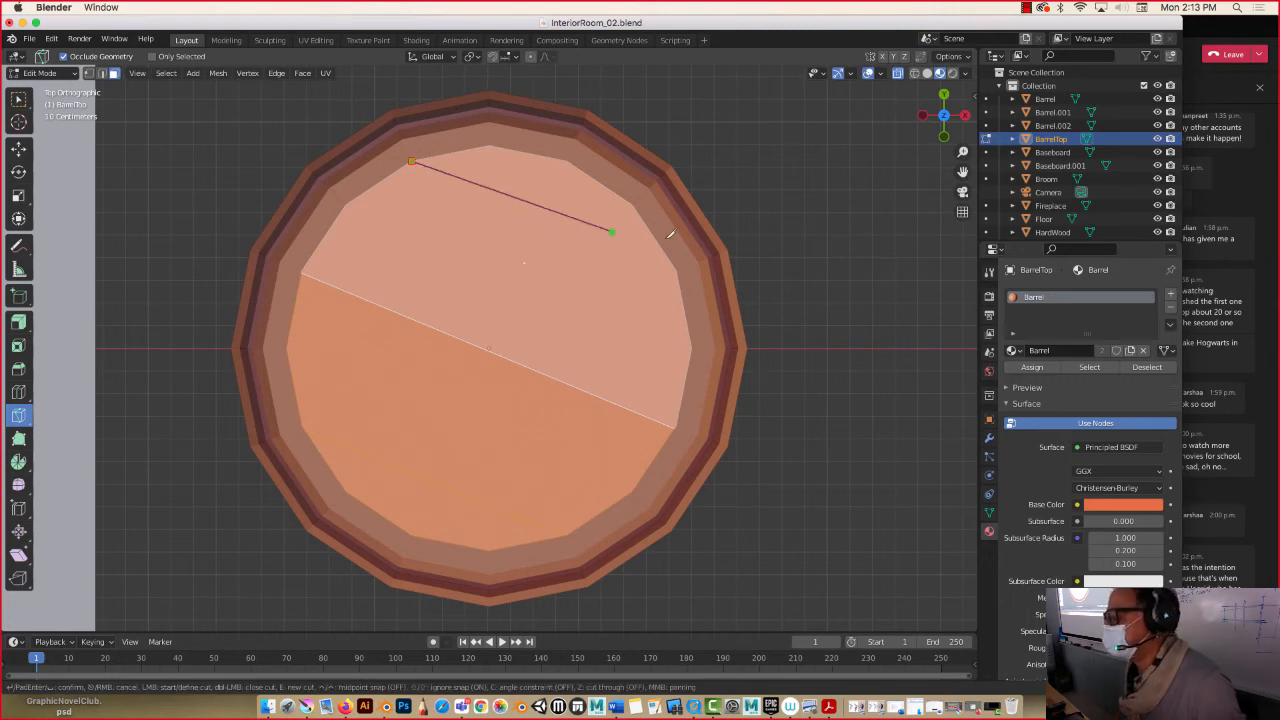
pyautogui.click(679, 263)
pyautogui.press('Return')
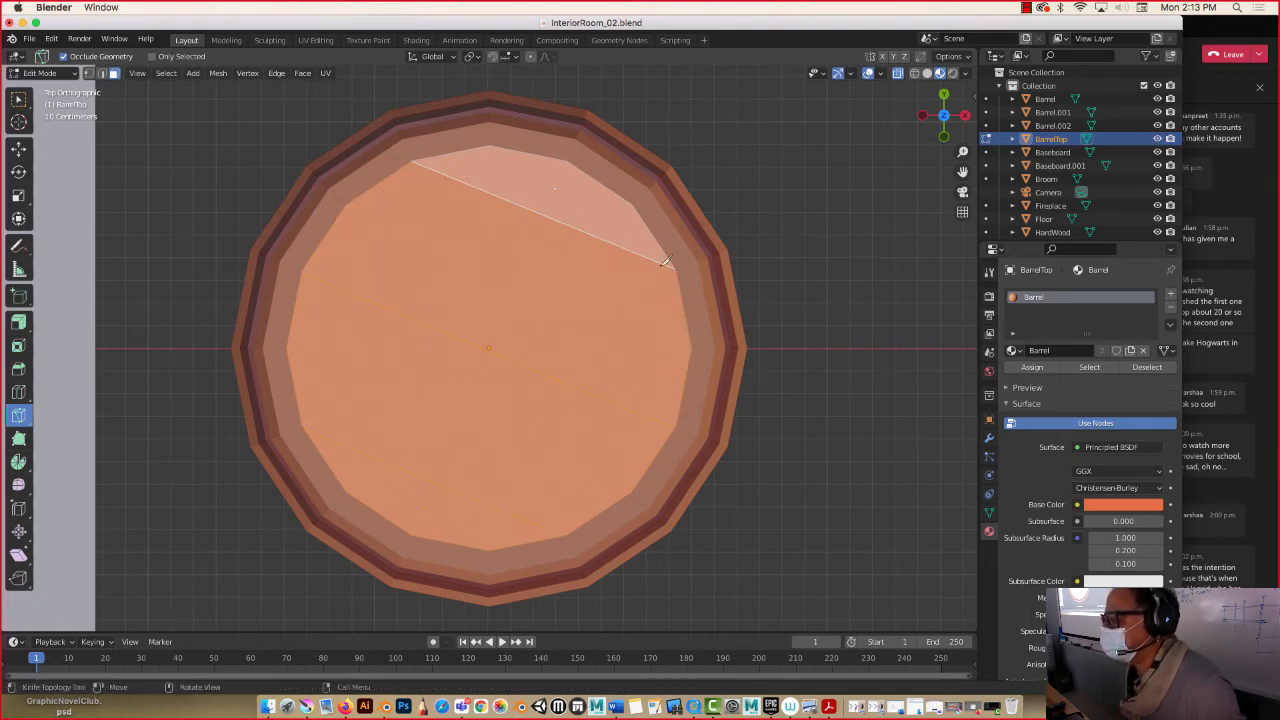
# Select two alternating planks of the lid and extrude them upward about 0.03 m.
pyautogui.moveTo(600, 262); pyautogui.dragTo(547, 189, button='middle')
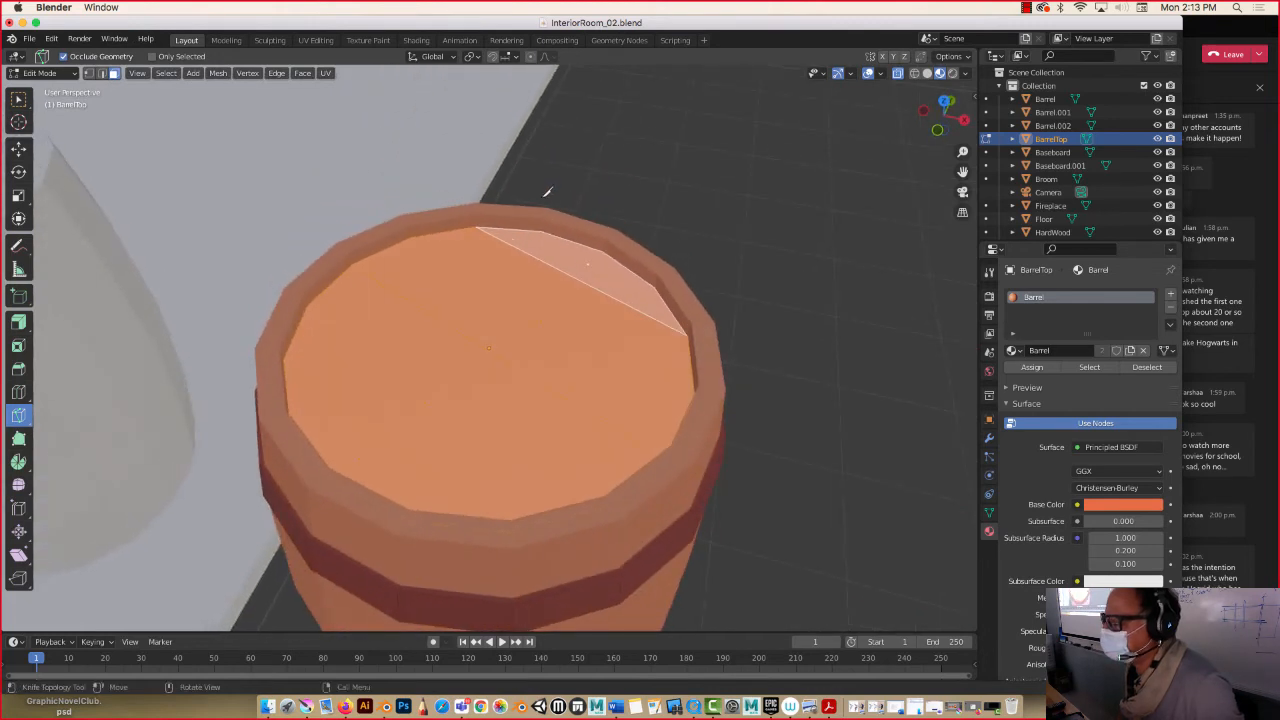
pyautogui.click(19, 149)
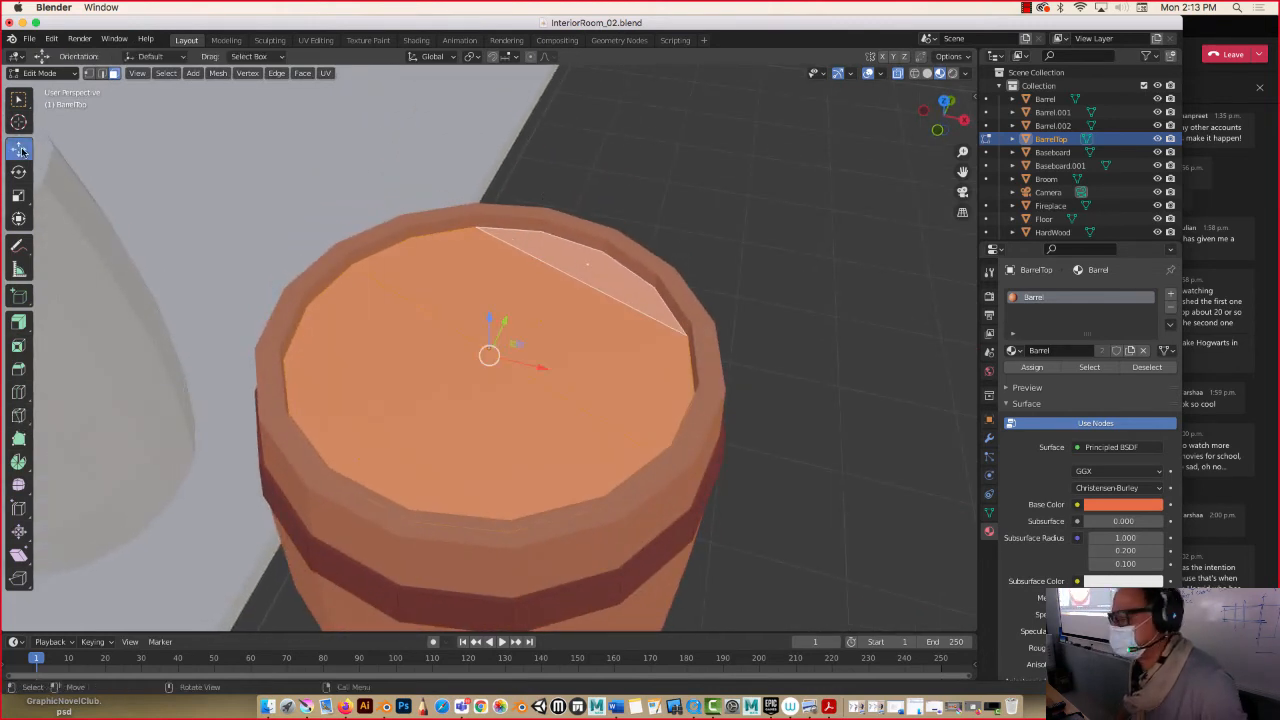
pyautogui.hotkey('alt', 'a')
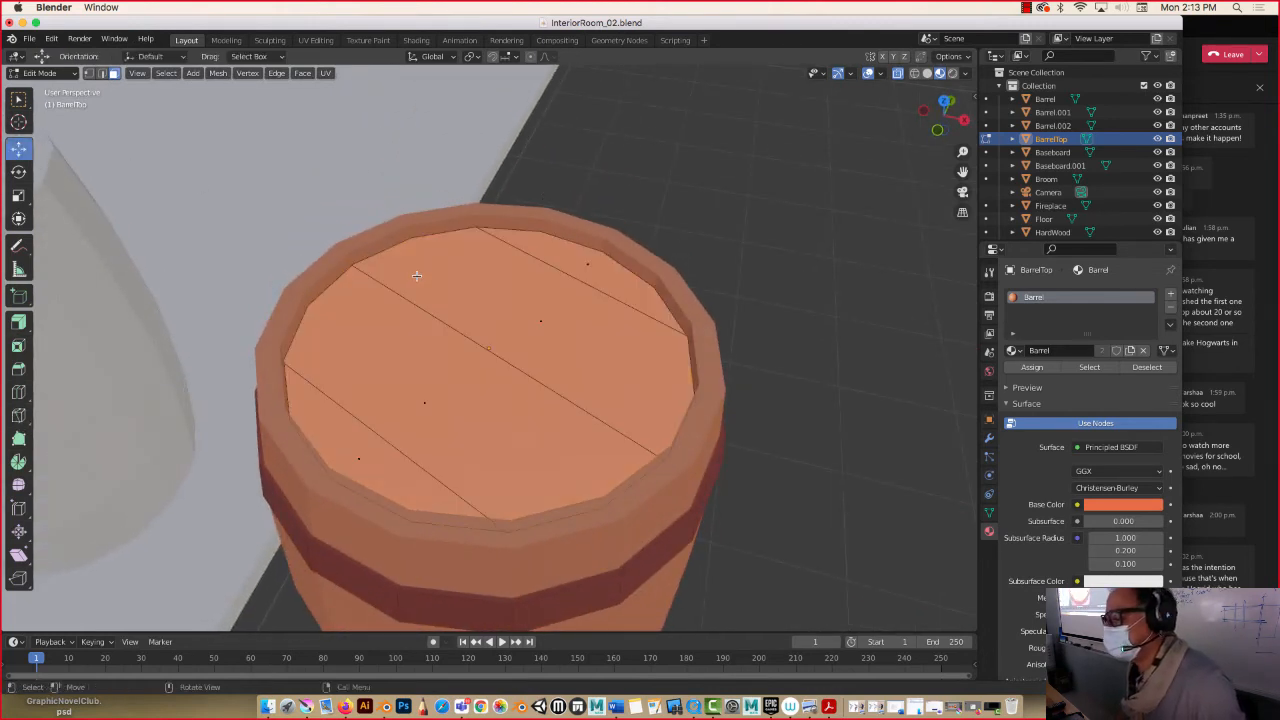
pyautogui.click(540, 321)
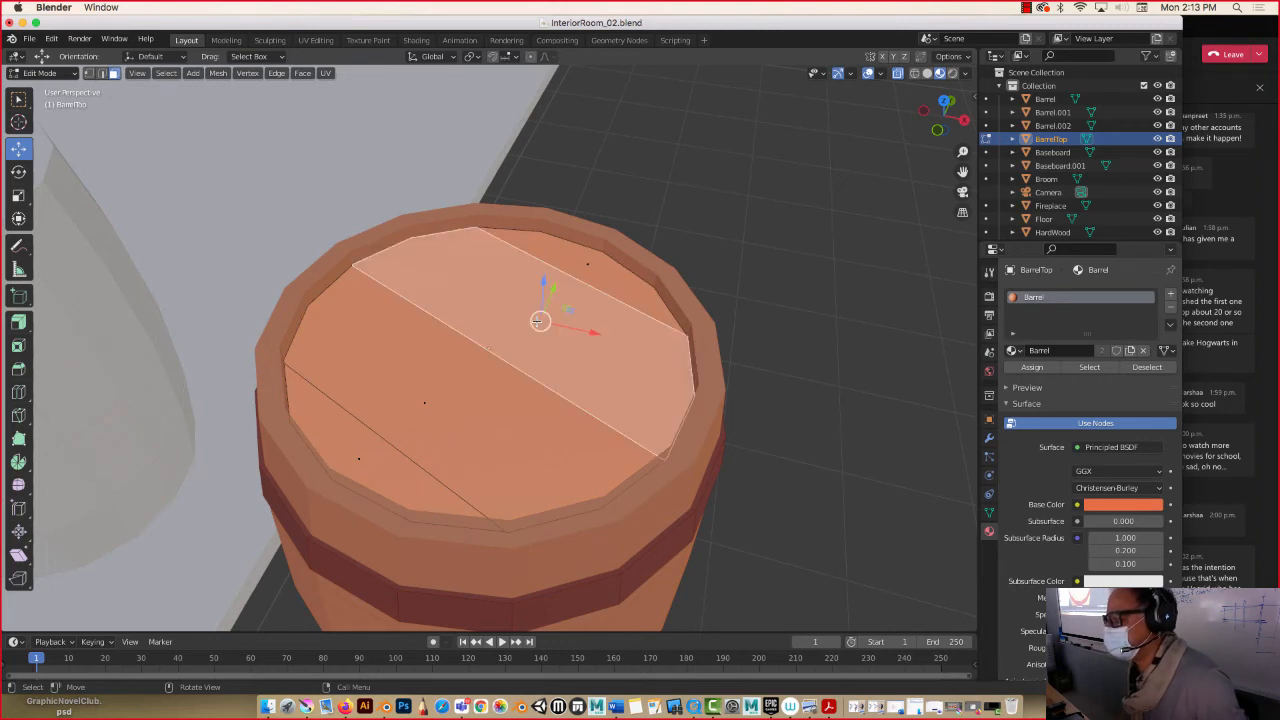
pyautogui.click(361, 457)
pyautogui.moveTo(361, 457); pyautogui.dragTo(366, 368, button='middle')
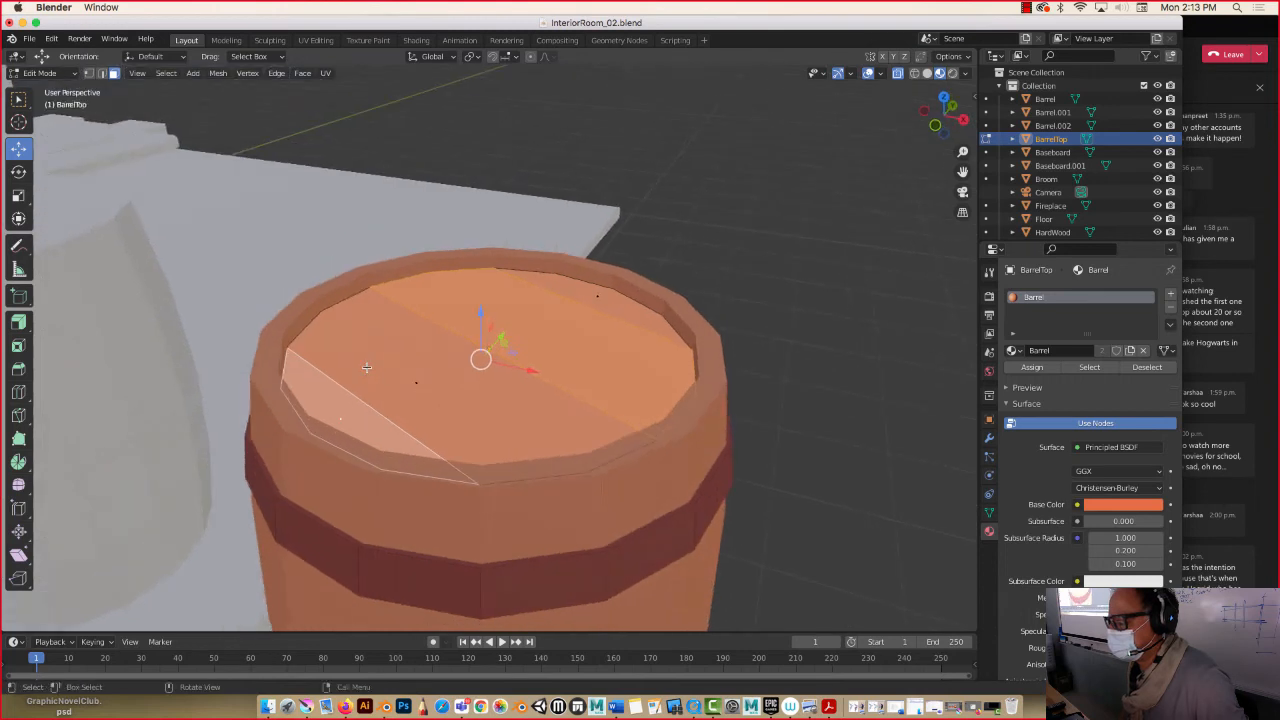
pyautogui.press('e')
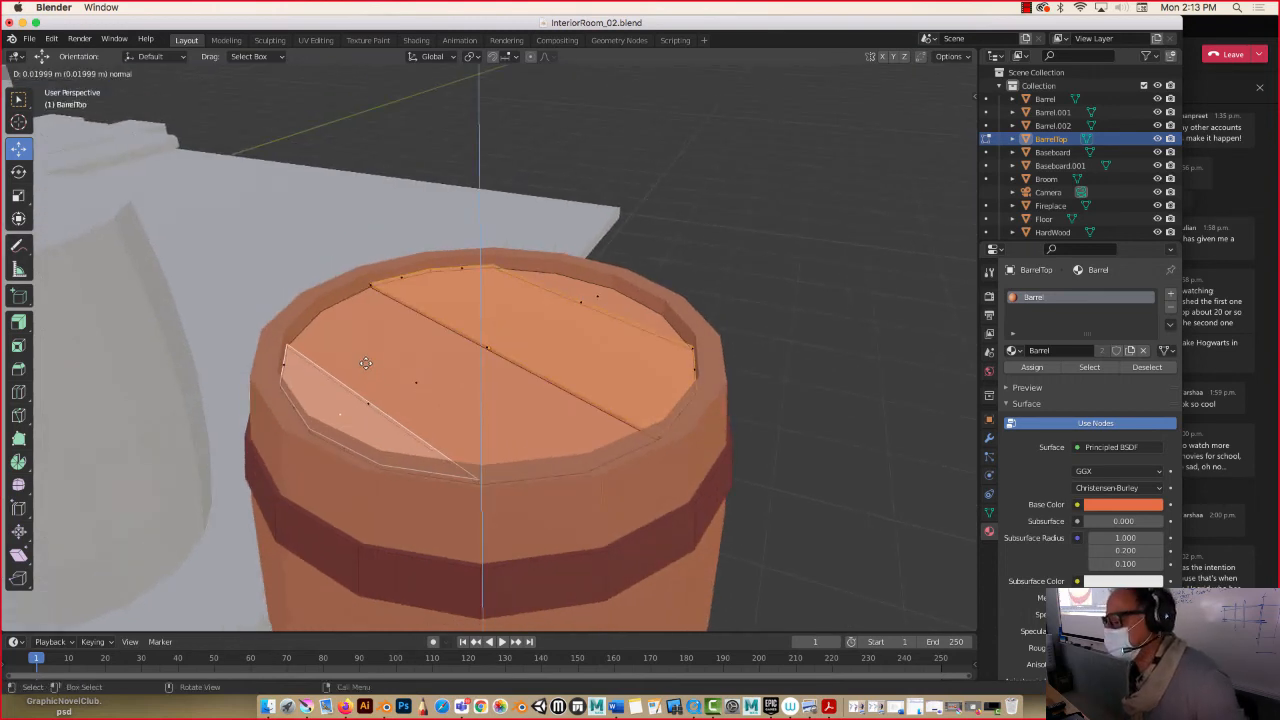
pyautogui.click(363, 360)
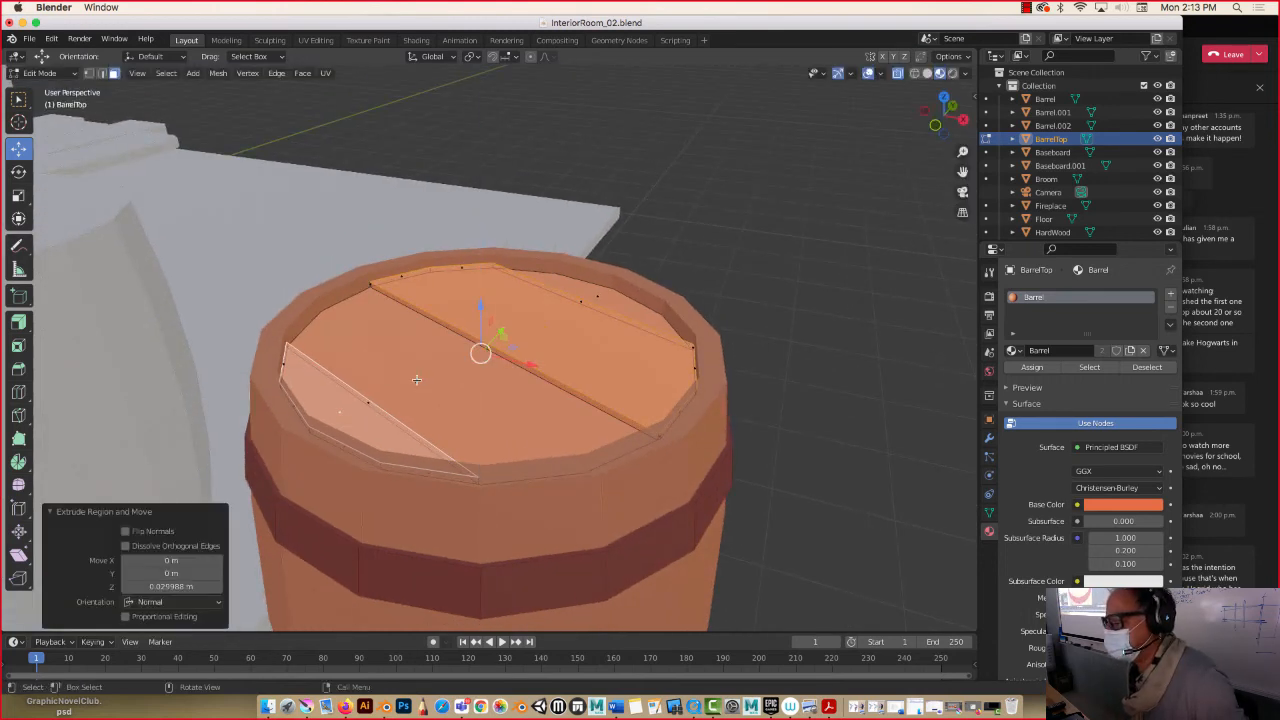
# Select the two remaining lower planks of the lid and extrude them upward about 0.017 m.
pyautogui.hotkey('alt', 'a')
pyautogui.click(595, 295)
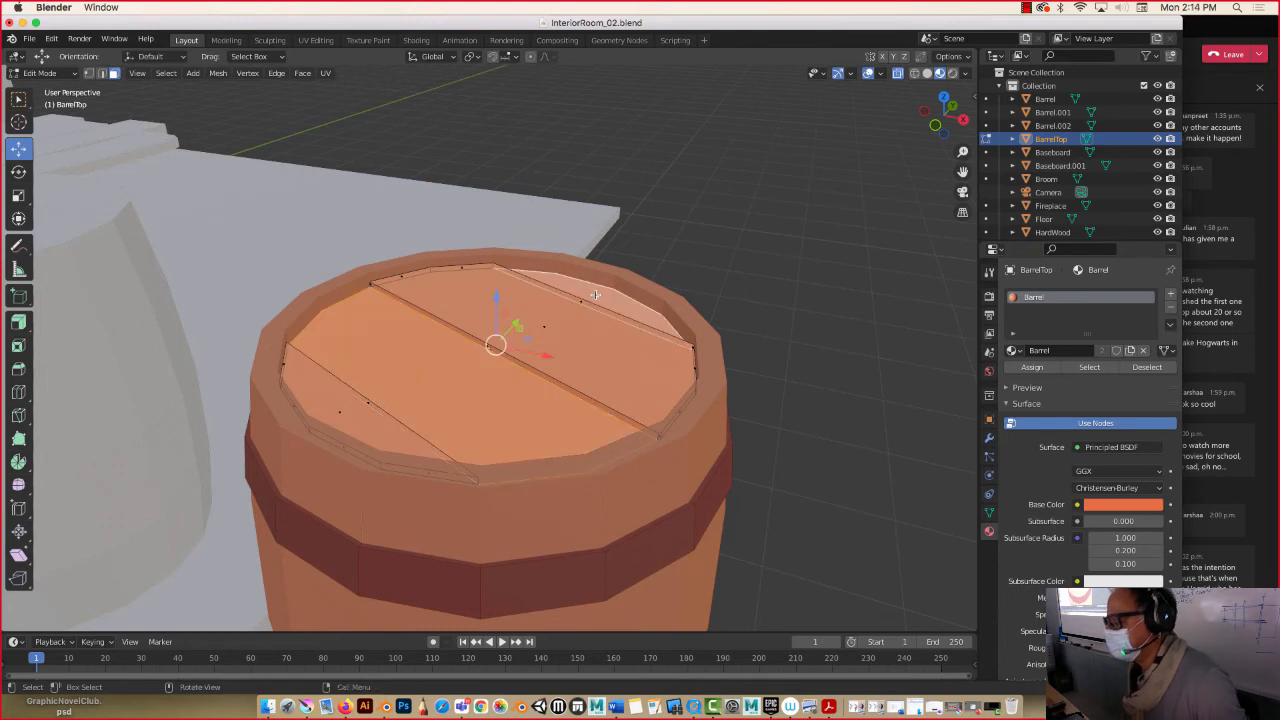
pyautogui.press('e')
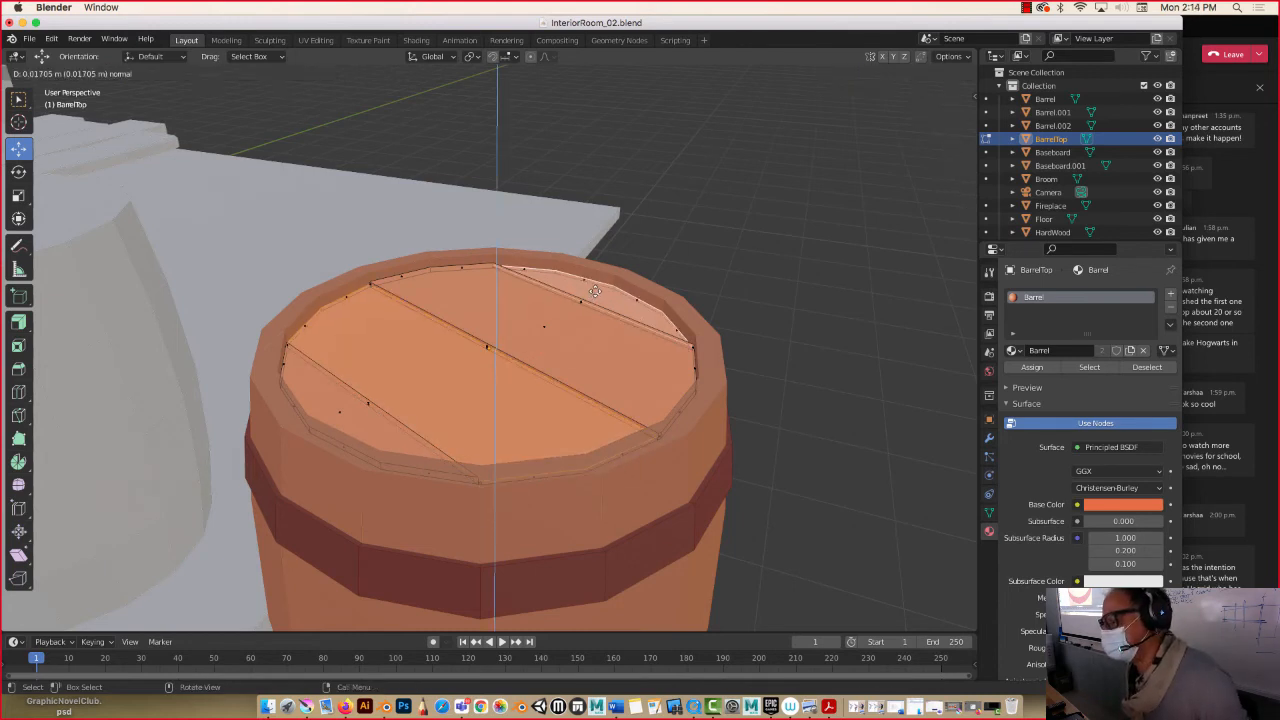
pyautogui.click(595, 291)
pyautogui.moveTo(593, 268); pyautogui.dragTo(576, 287, button='middle')
# Scale one of the two middle lid planks to 0.988 along the Y axis and return to Object Mode.
pyautogui.hotkey('alt', 'a')
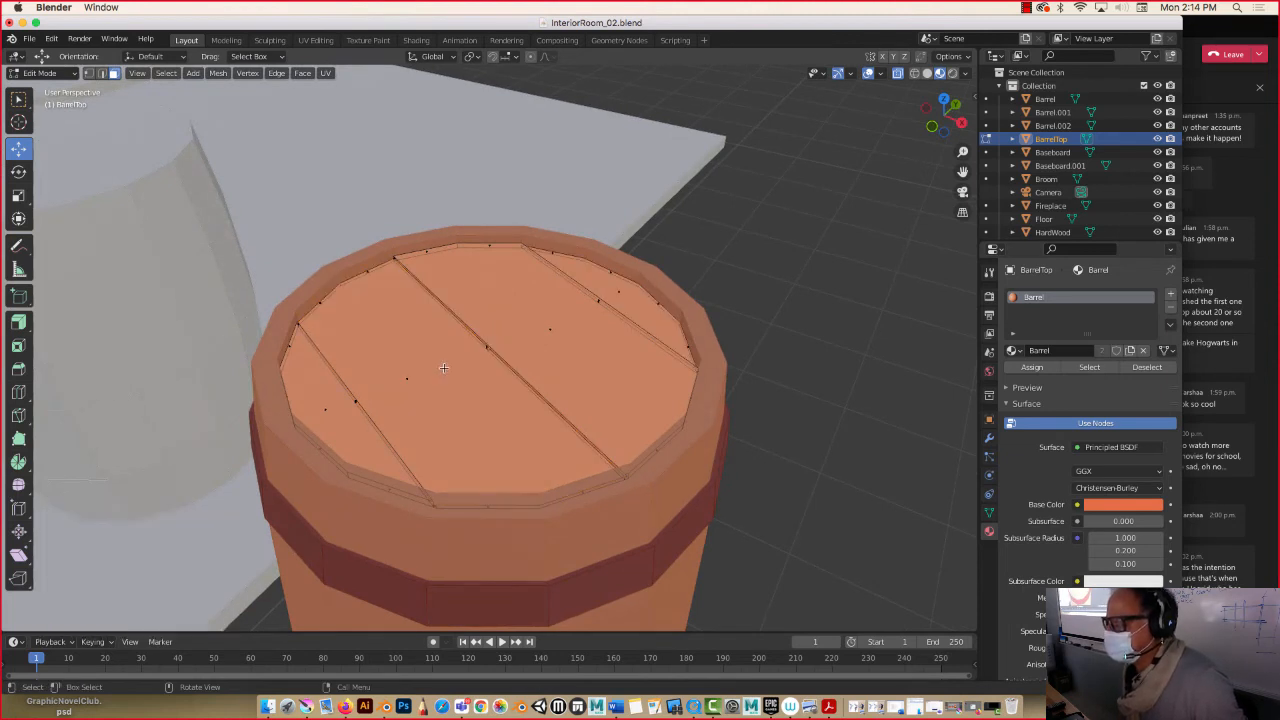
pyautogui.click(410, 377)
pyautogui.moveTo(428, 372); pyautogui.dragTo(391, 394, button='middle')
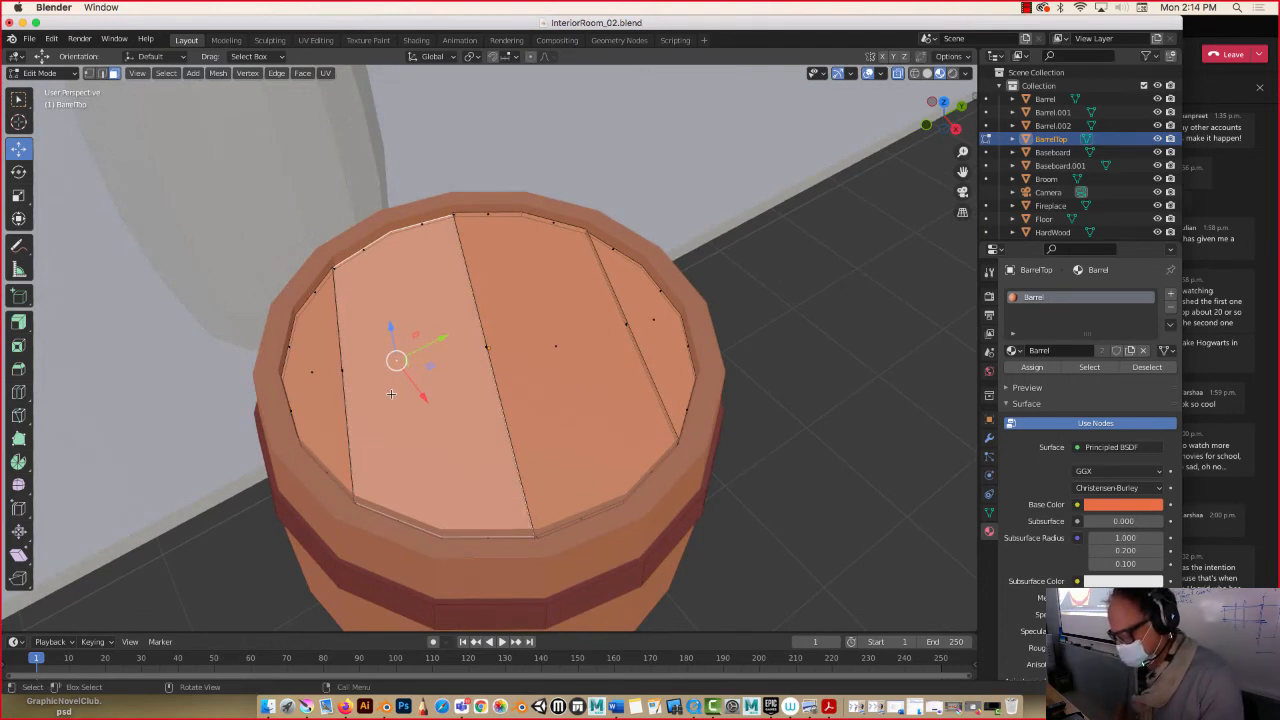
pyautogui.press('s')
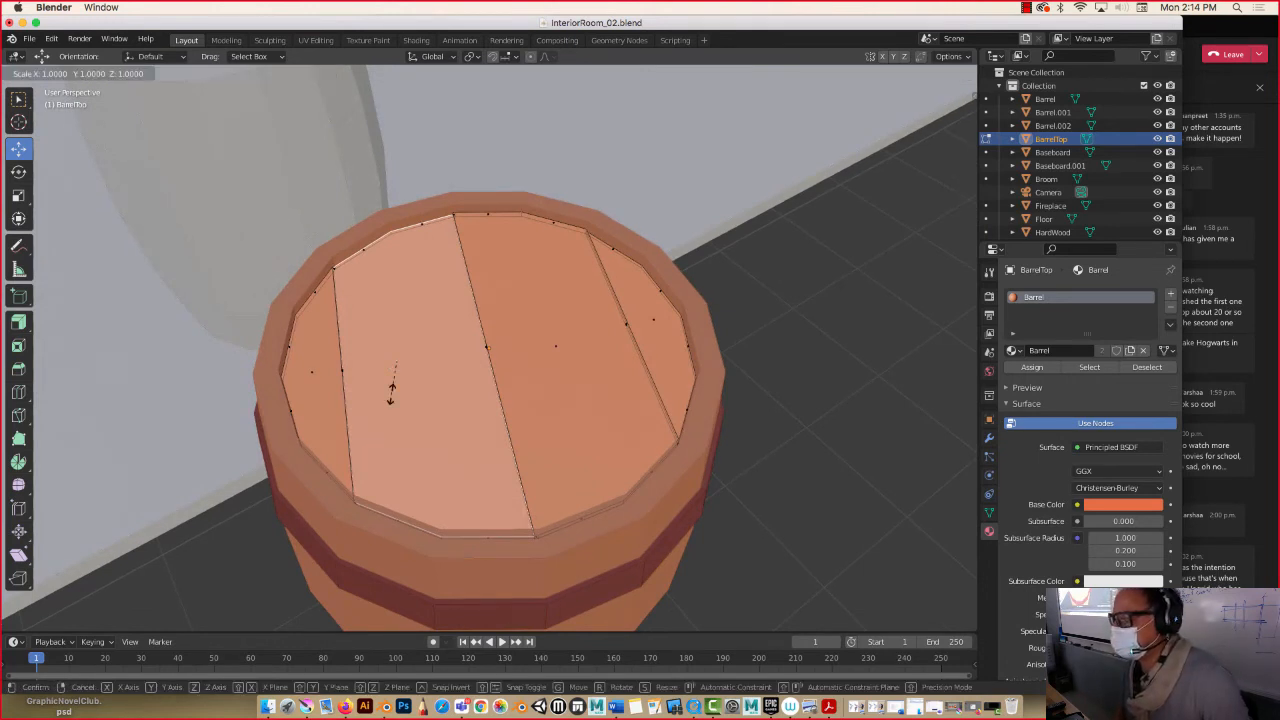
pyautogui.press('y')
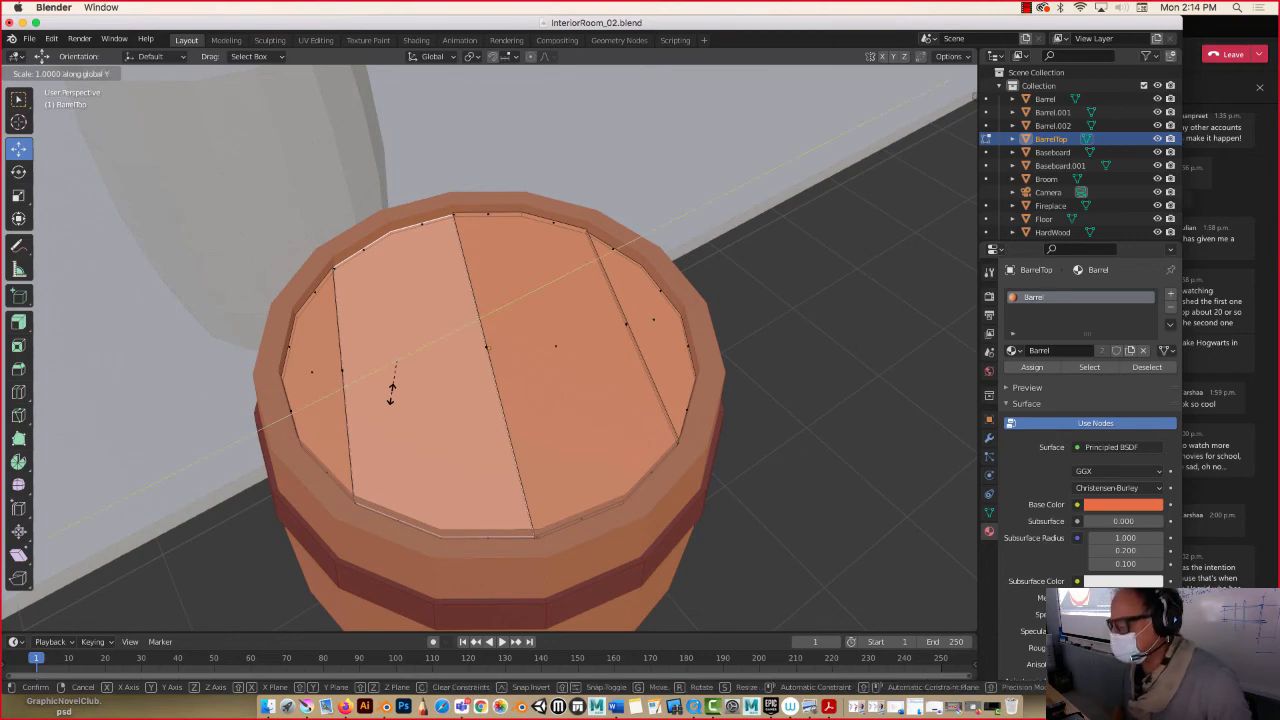
pyautogui.click(390, 393)
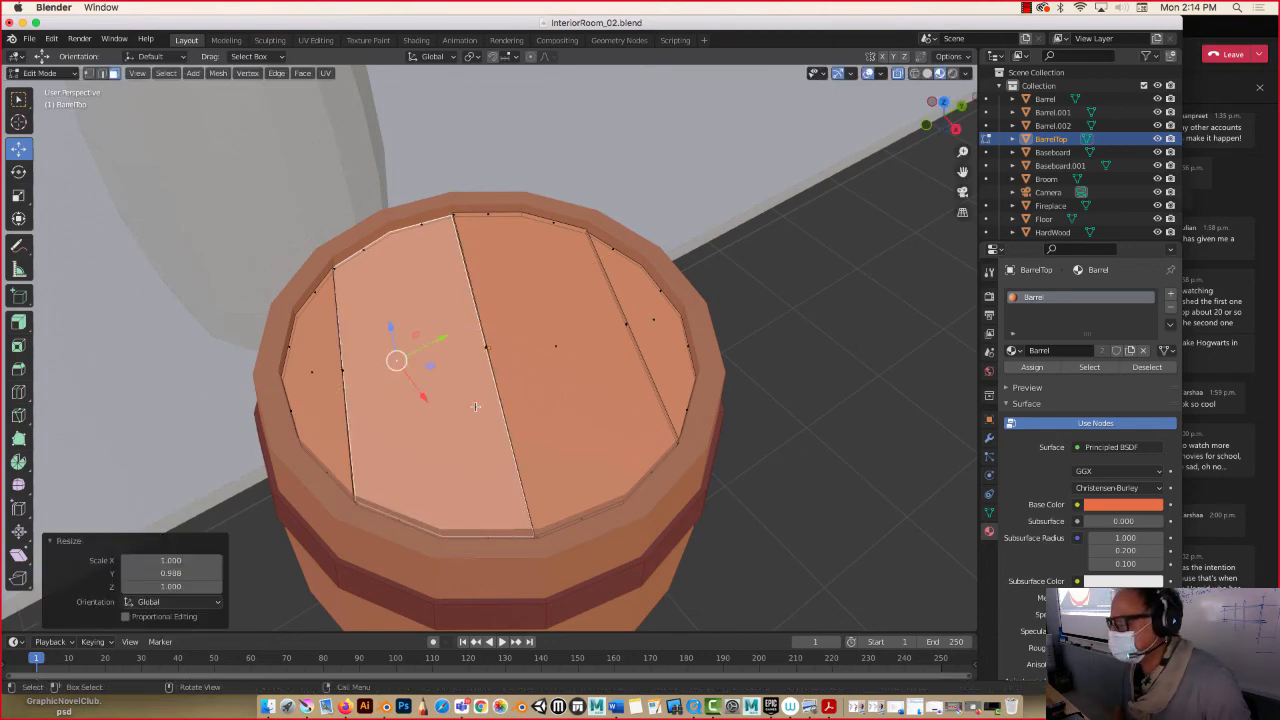
pyautogui.moveTo(404, 320); pyautogui.dragTo(445, 280, button='middle')
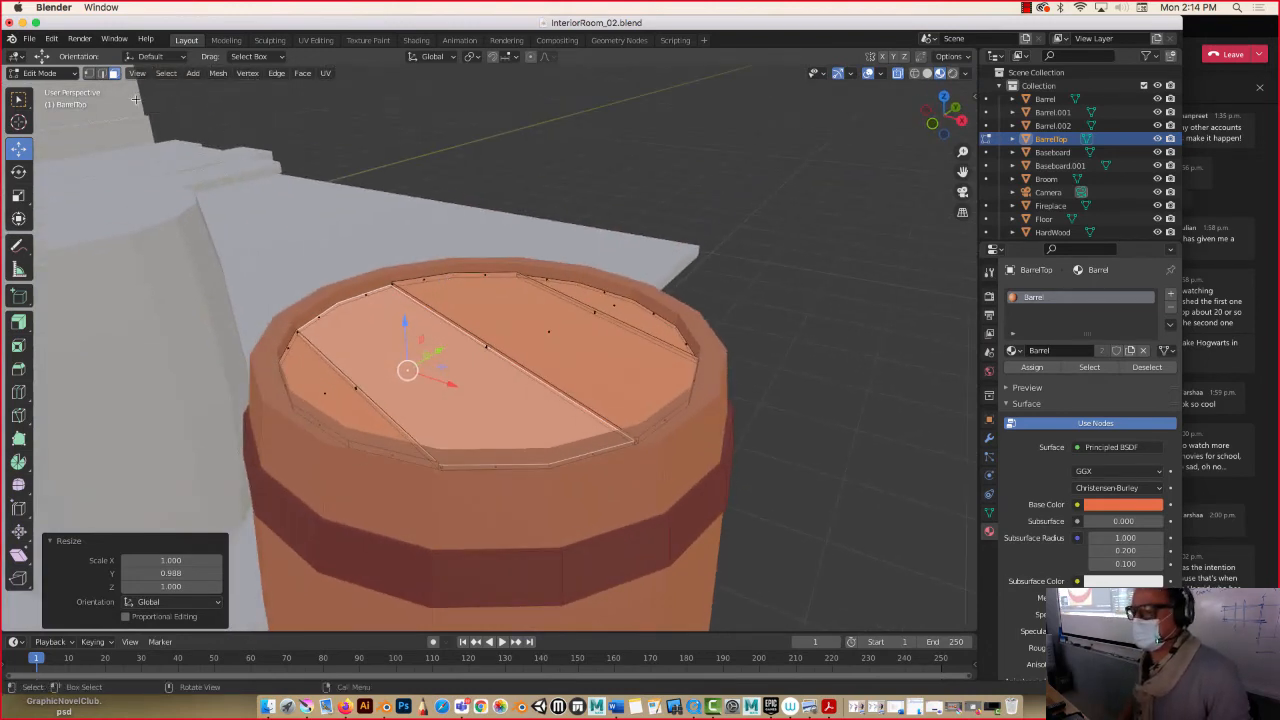
pyautogui.press('Tab')
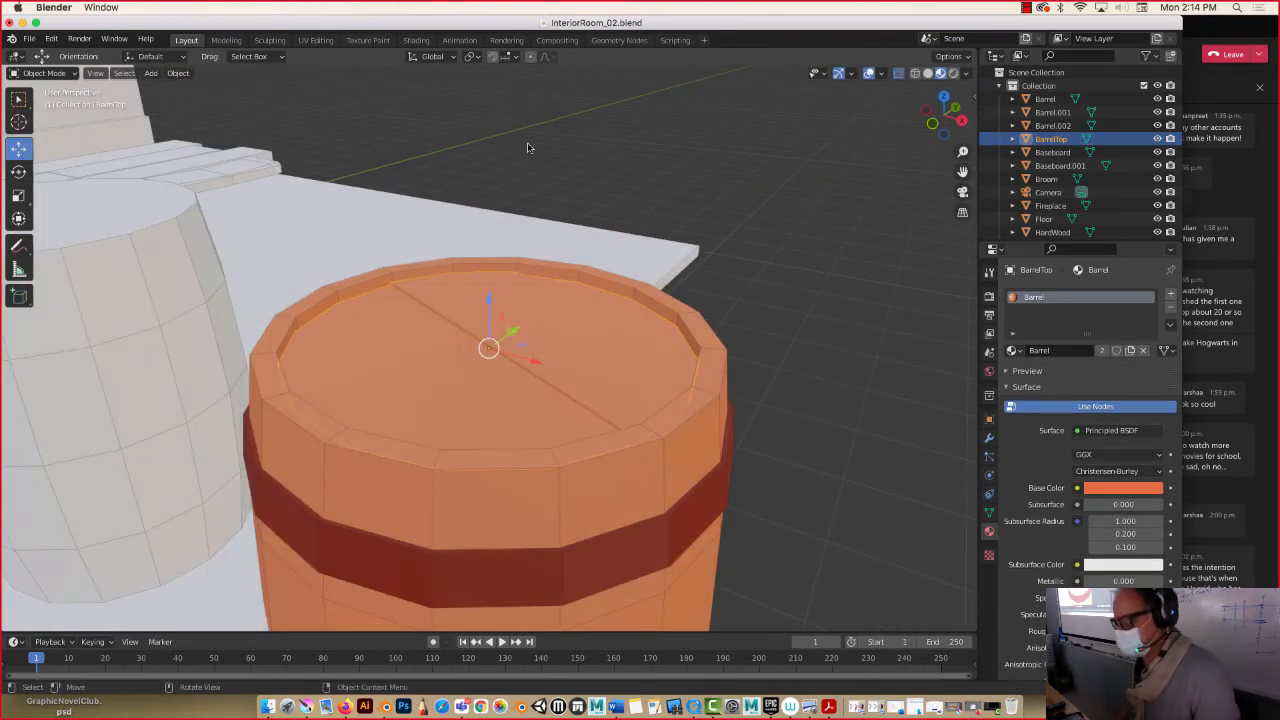
# Select the barrel's metal rings and set the MetalRing base color to dark blue, H 0.622, S 0.824, V 0.091.
pyautogui.moveTo(519, 171)
pyautogui.mouseDown(button='middle')
pyautogui.moveTo(500, 191)
pyautogui.moveTo(520, 177)
pyautogui.mouseUp(button='middle')
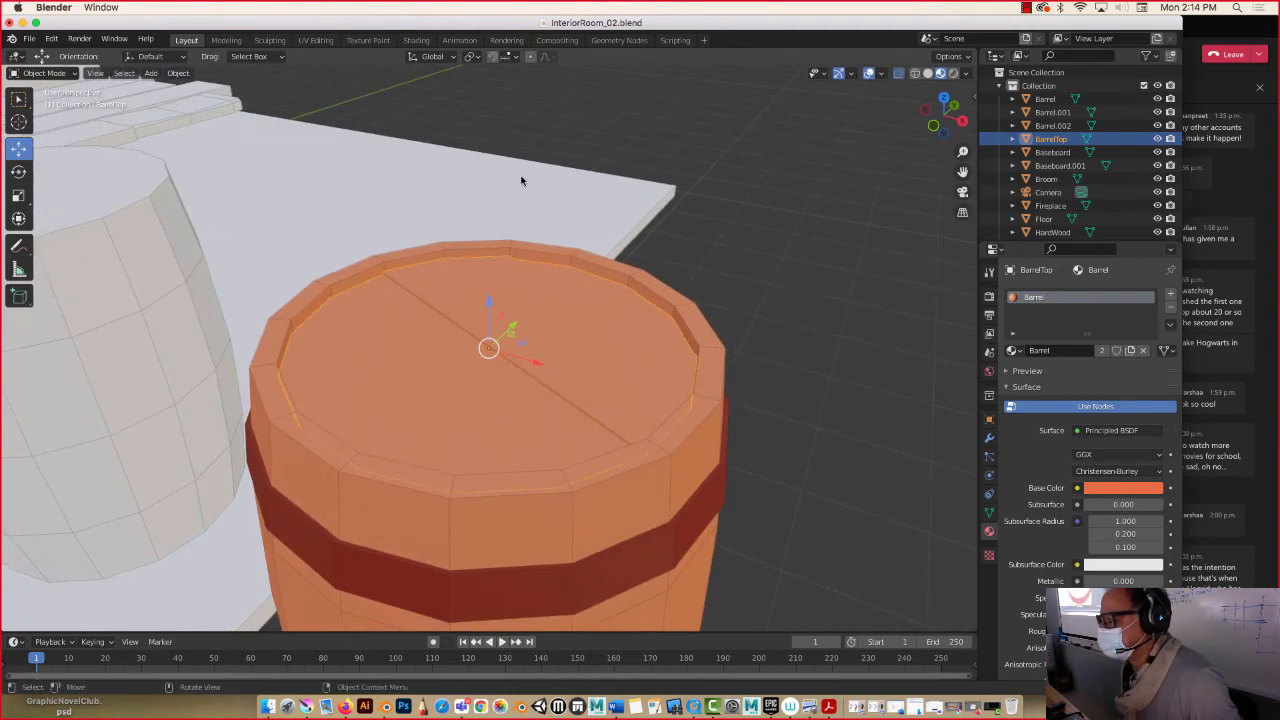
pyautogui.scroll(-8, 544, 339)
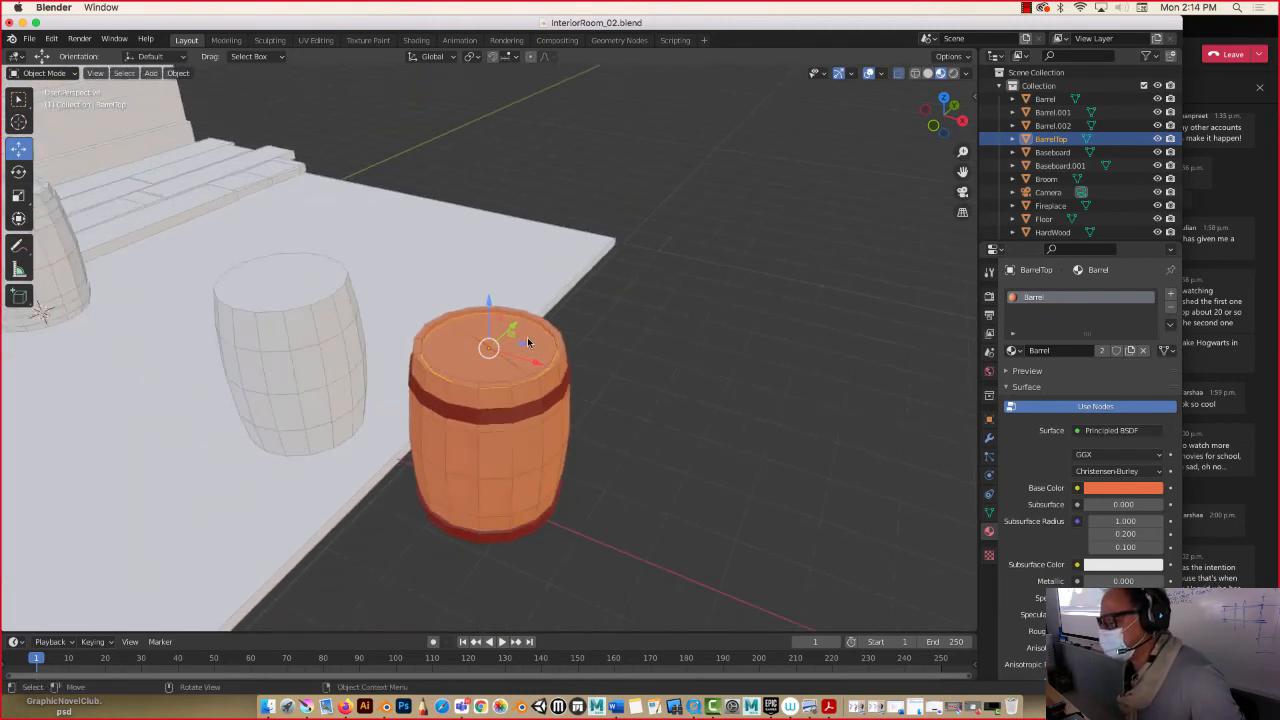
pyautogui.click(533, 354)
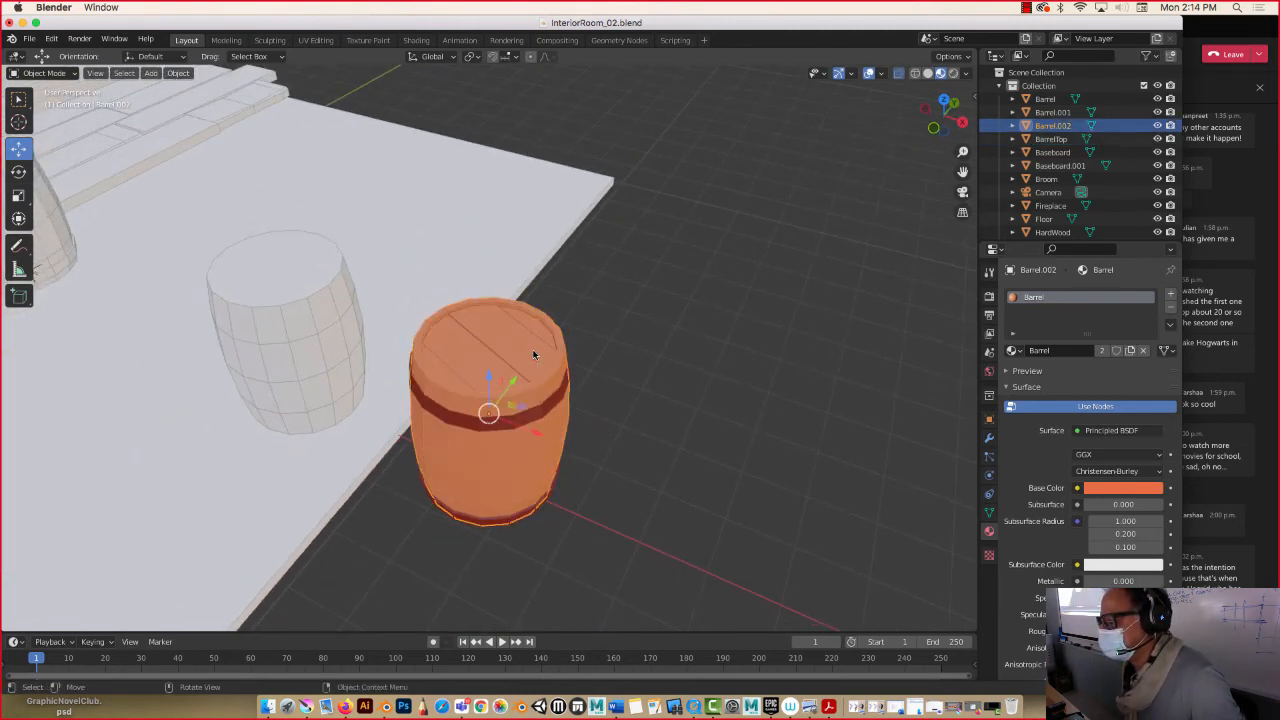
pyautogui.moveTo(466, 352); pyautogui.dragTo(535, 280, button='middle')
pyautogui.click(643, 329)
pyautogui.scroll(1, 537, 345)
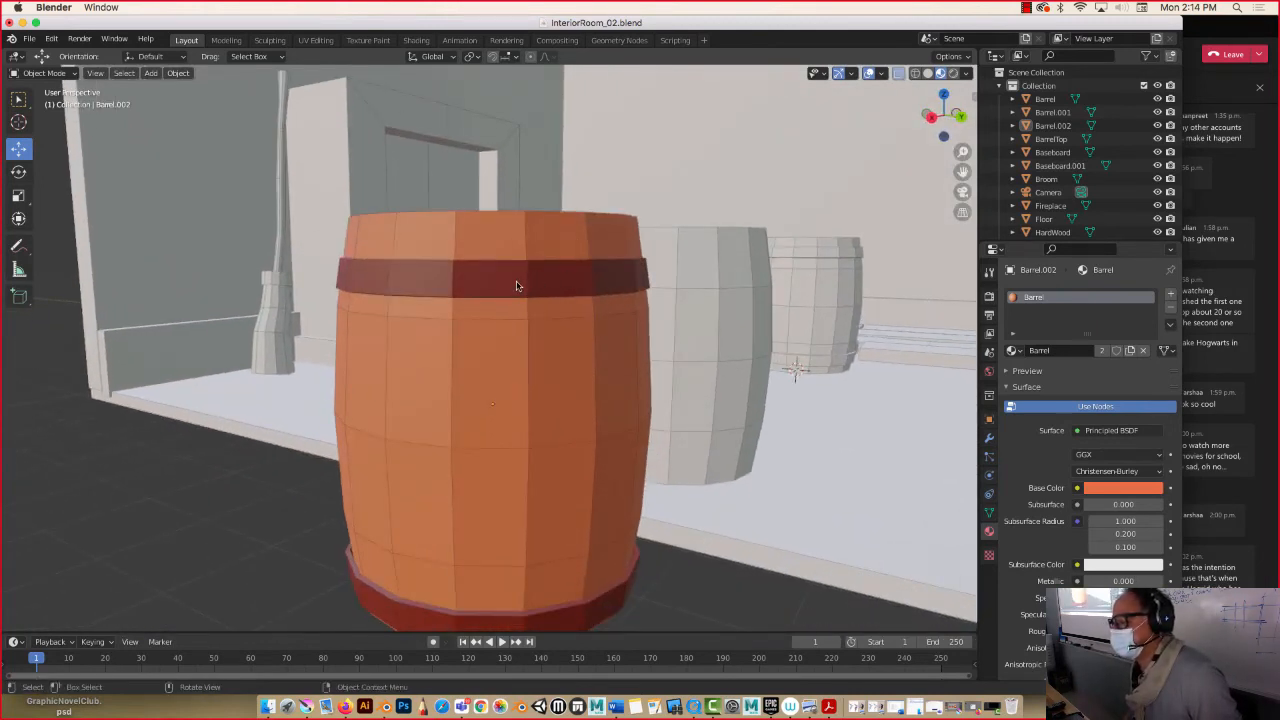
pyautogui.click(516, 286)
pyautogui.click(1125, 489)
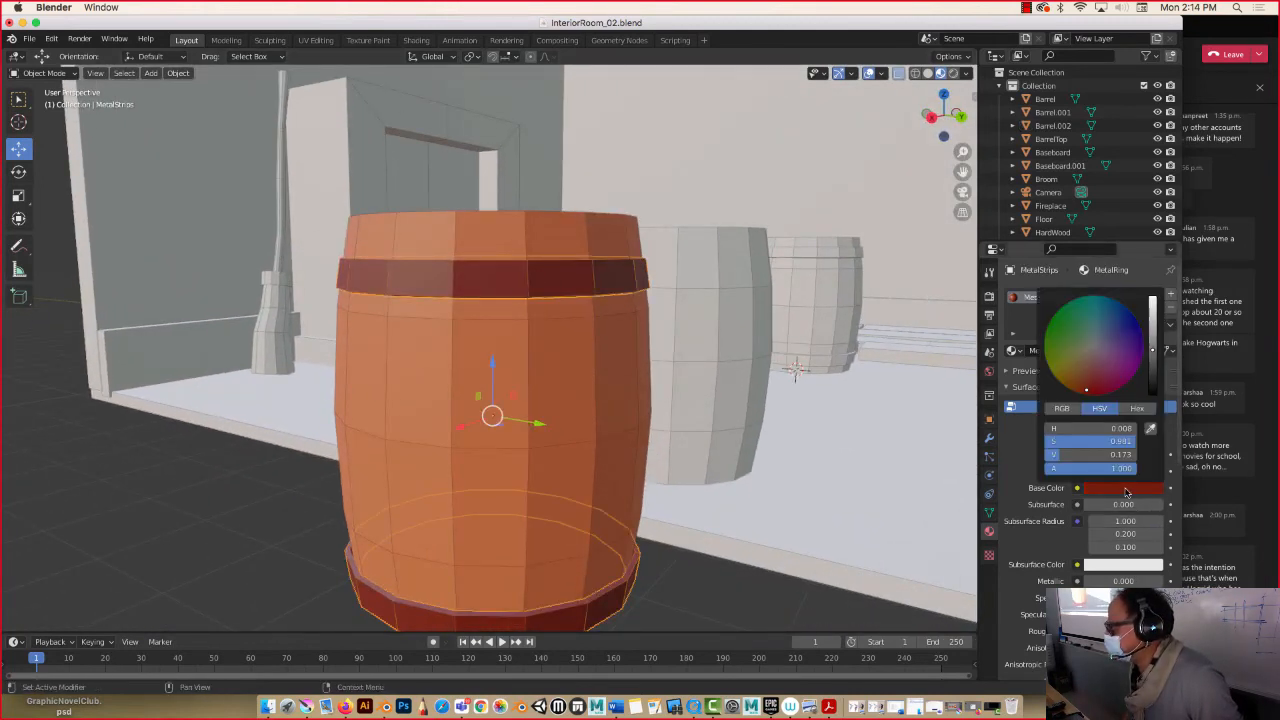
pyautogui.click(1124, 339)
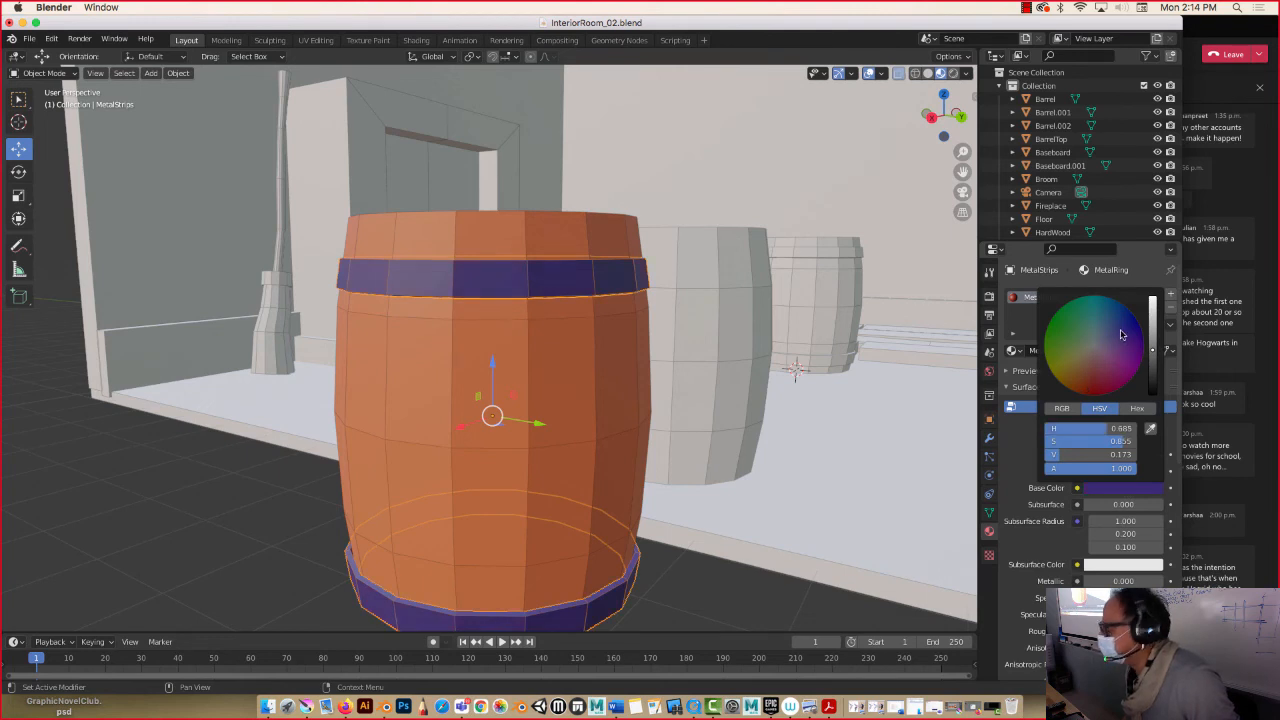
pyautogui.moveTo(1122, 335); pyautogui.dragTo(1152, 365)
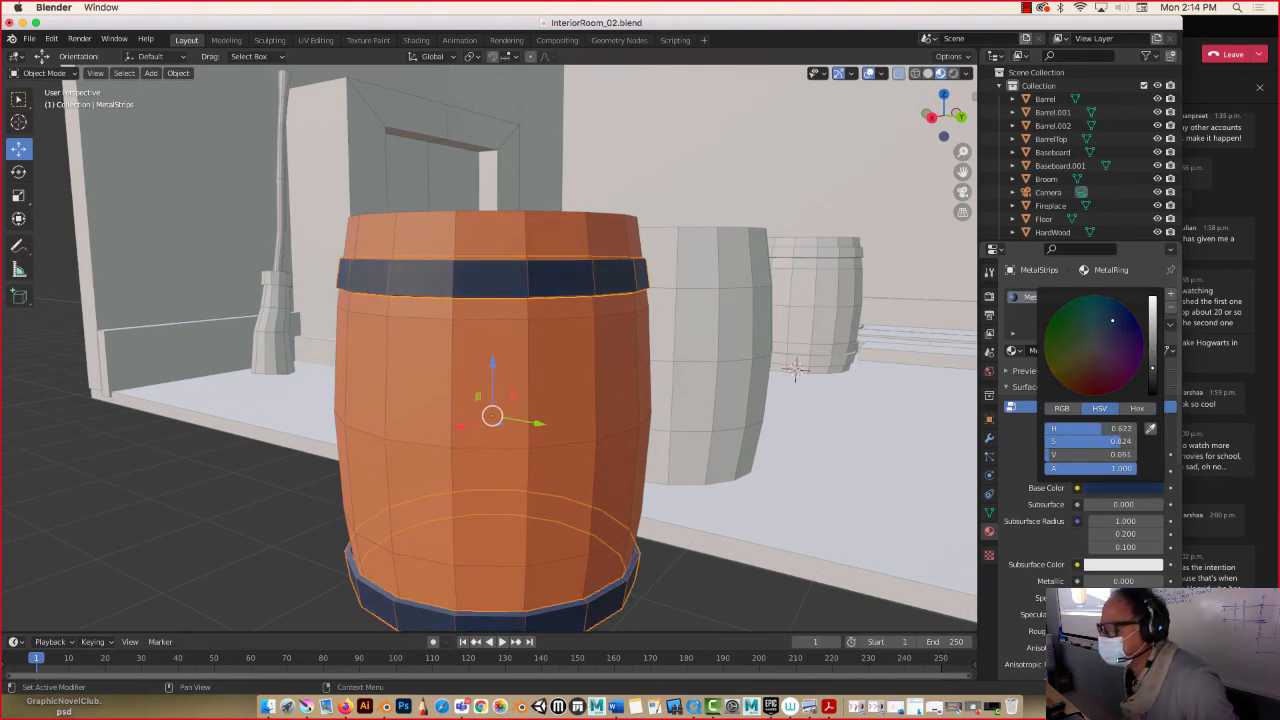
# Deselect the rings and switch the viewport to Solid shading with the whole room in view.
pyautogui.scroll(-5, 289, 398)
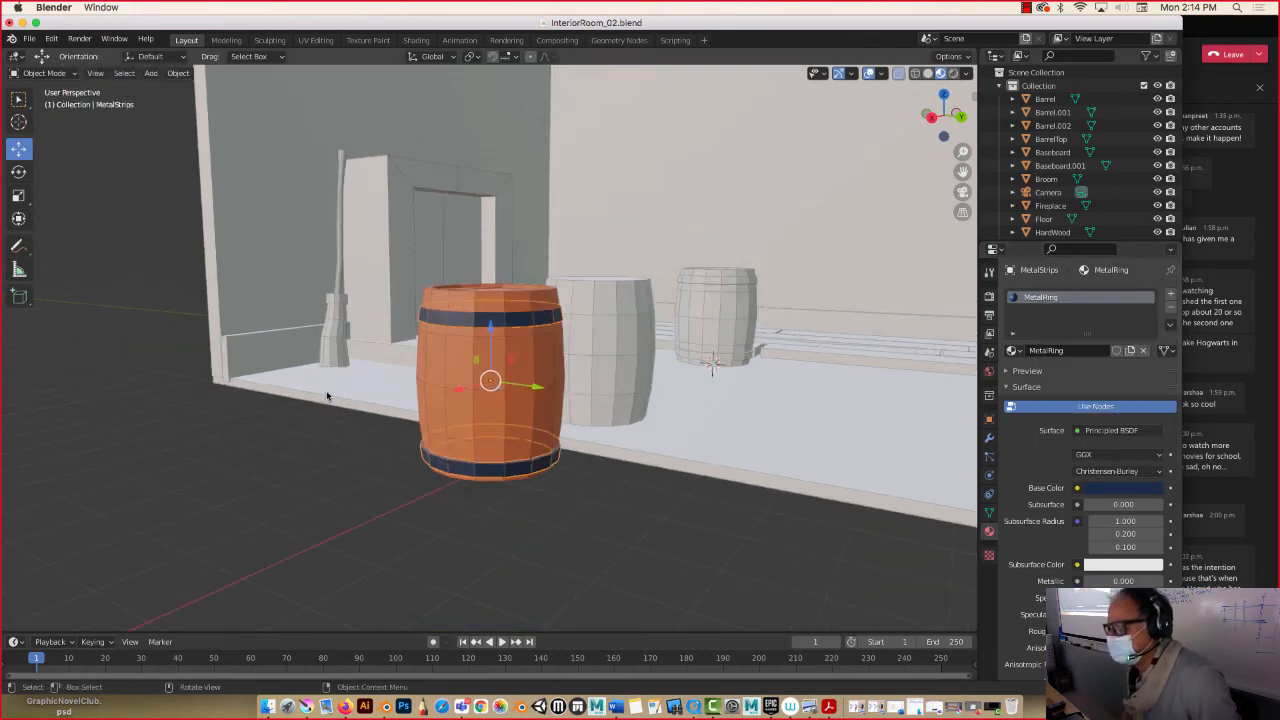
pyautogui.moveTo(326, 396); pyautogui.dragTo(274, 434, button='middle')
pyautogui.click(274, 436)
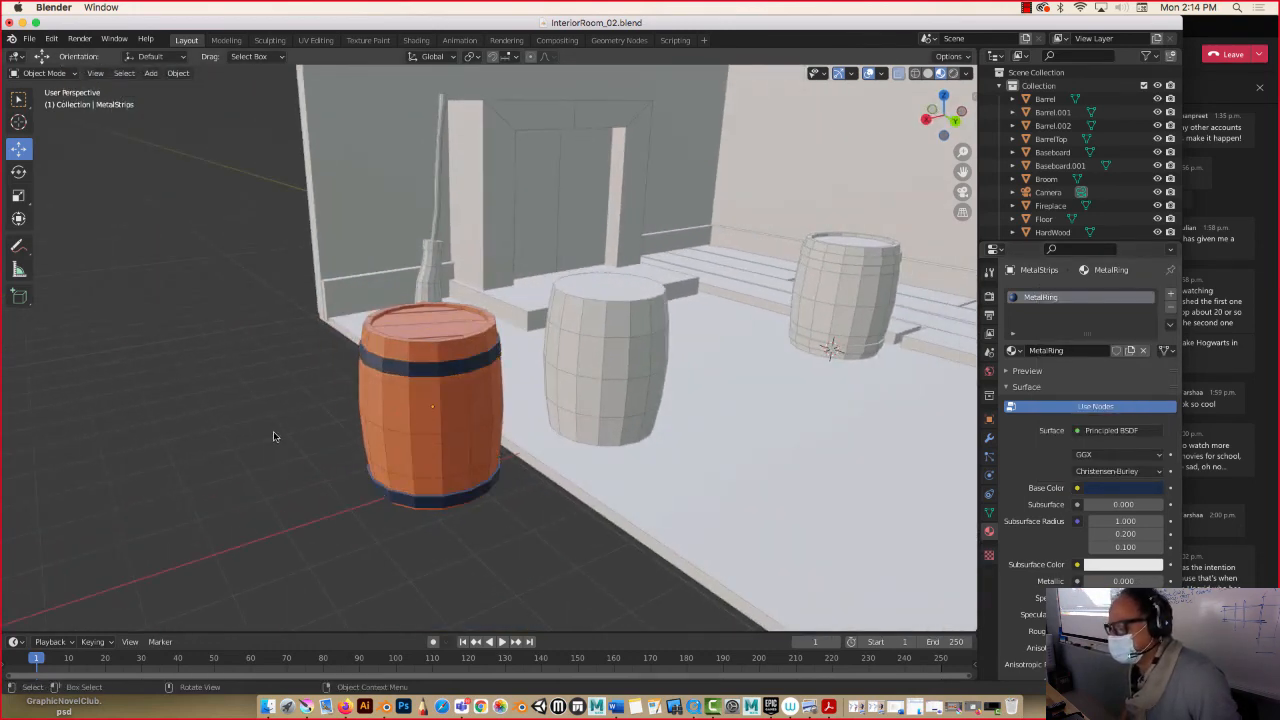
pyautogui.click(914, 73)
pyautogui.click(927, 73)
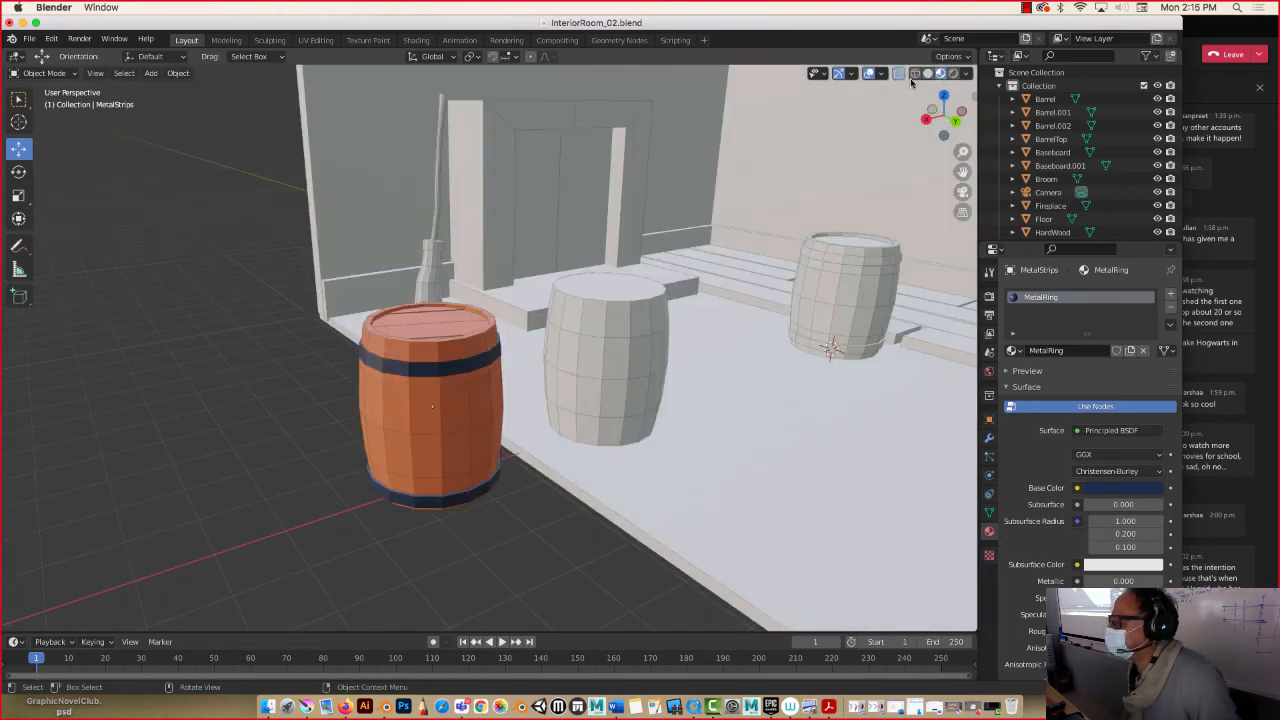
pyautogui.click(898, 77)
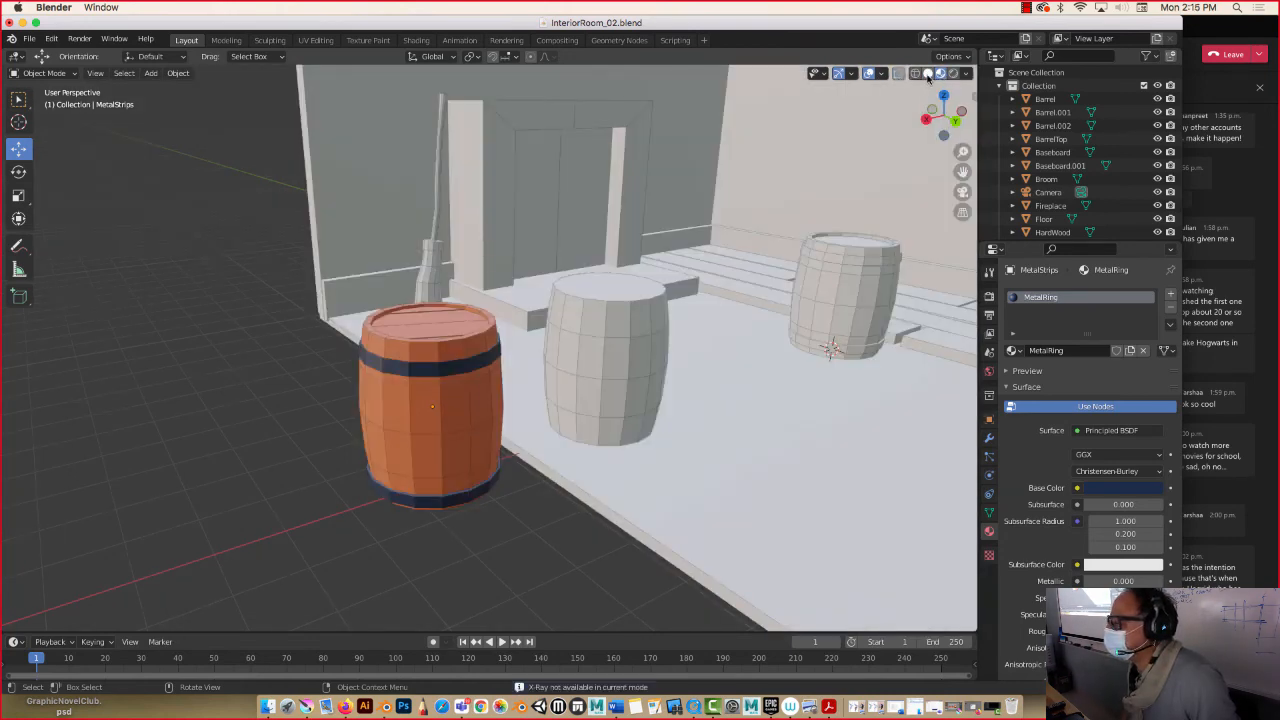
pyautogui.click(928, 75)
# Add a cylinder mesh, move it about 3.7 m along X to between the barrels, and raise it about 1.4 m onto the floor.
pyautogui.moveTo(782, 167); pyautogui.dragTo(589, 304, button='middle')
pyautogui.moveTo(641, 311); pyautogui.dragTo(287, 319, button='middle')
pyautogui.click(287, 319)
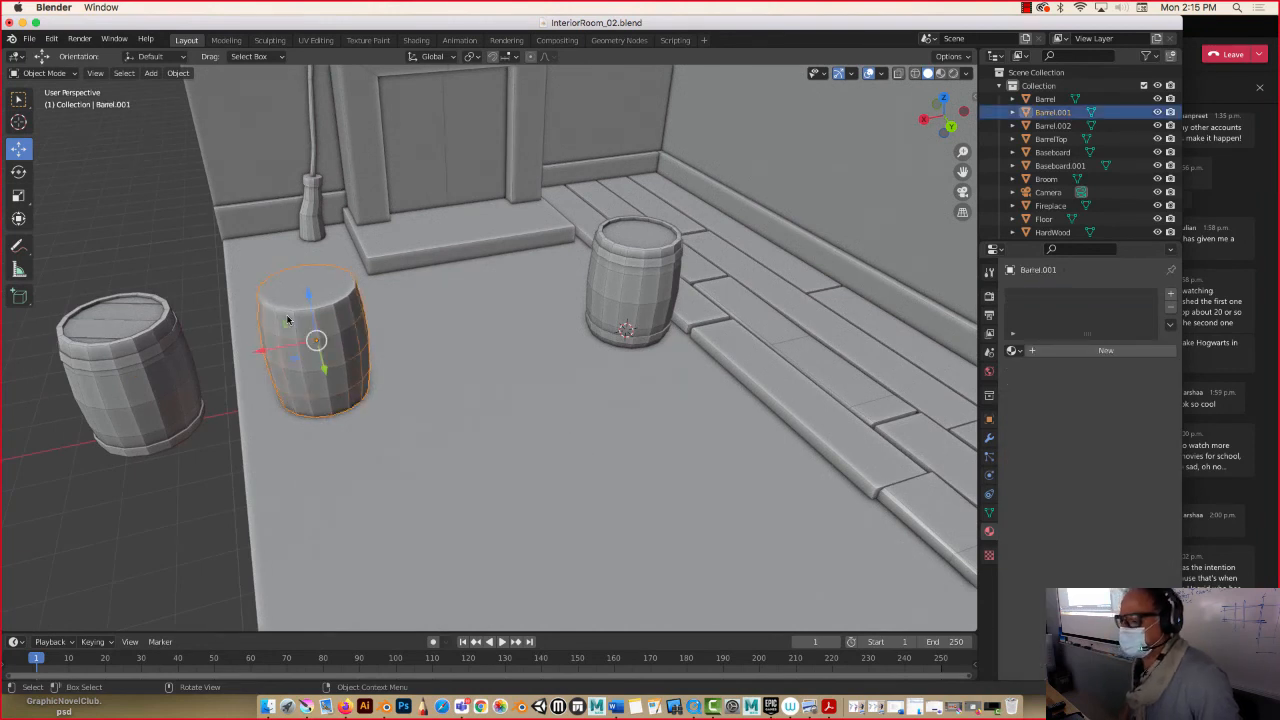
pyautogui.click(150, 73)
pyautogui.moveTo(160, 92)
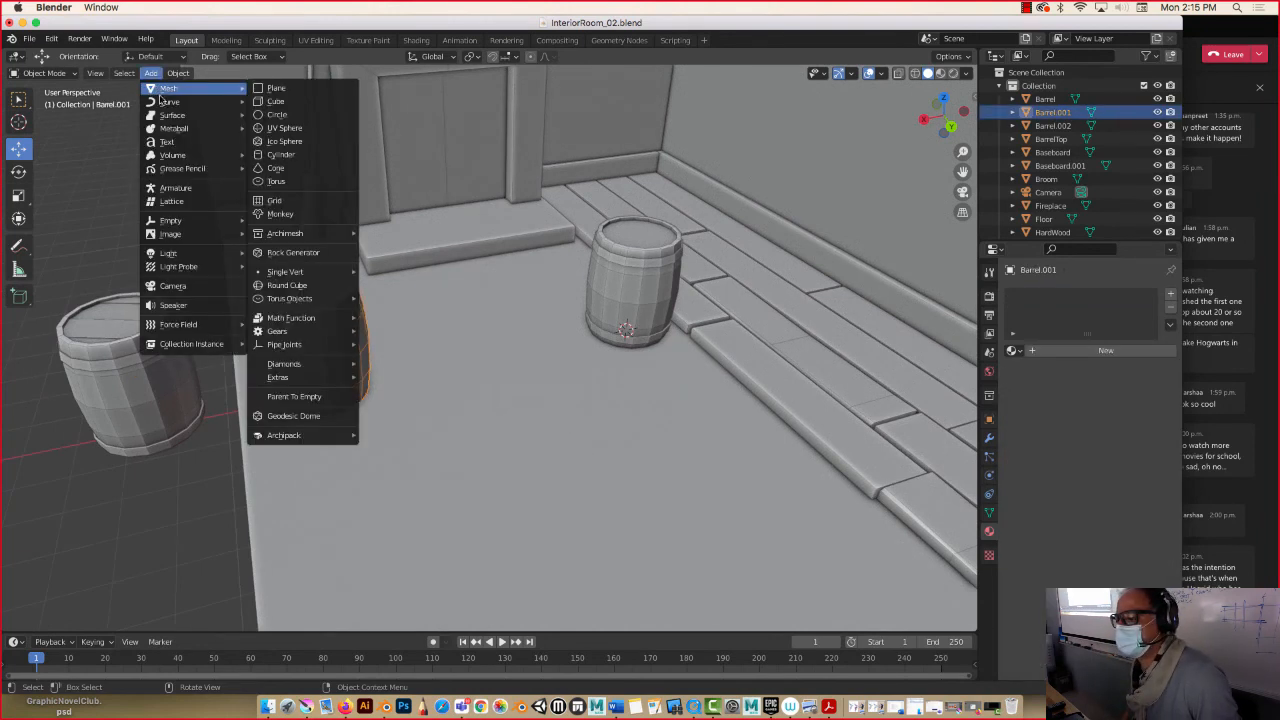
pyautogui.click(280, 156)
pyautogui.press('g')
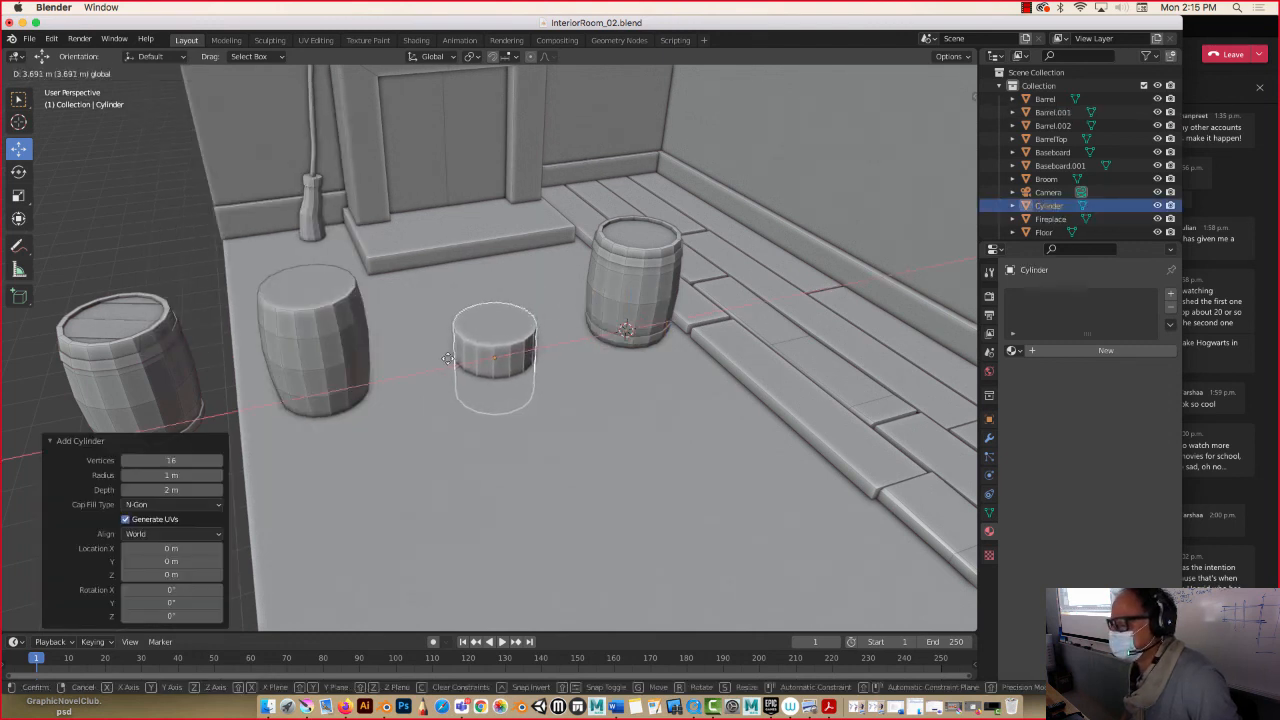
pyautogui.click(447, 358)
pyautogui.press('g')
pyautogui.press('z')
pyautogui.click(483, 273)
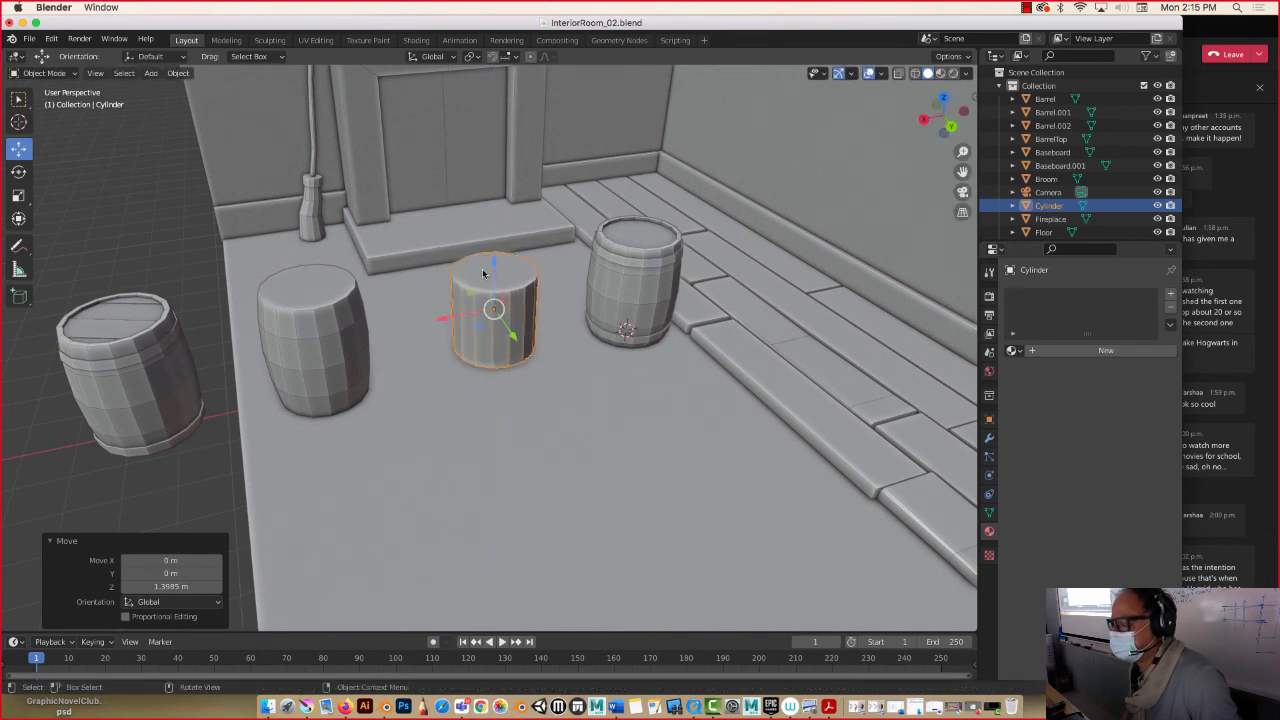
pyautogui.moveTo(483, 273); pyautogui.dragTo(467, 250, button='middle')
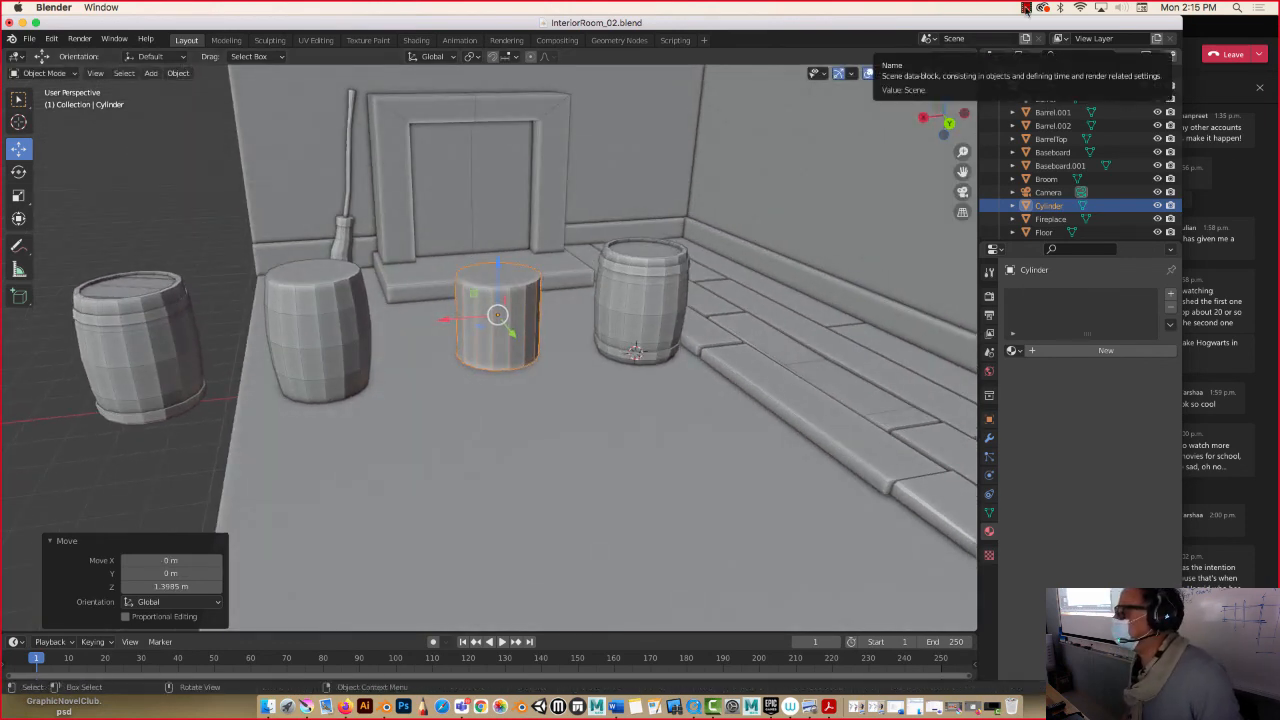
pyautogui.click(1026, 8)
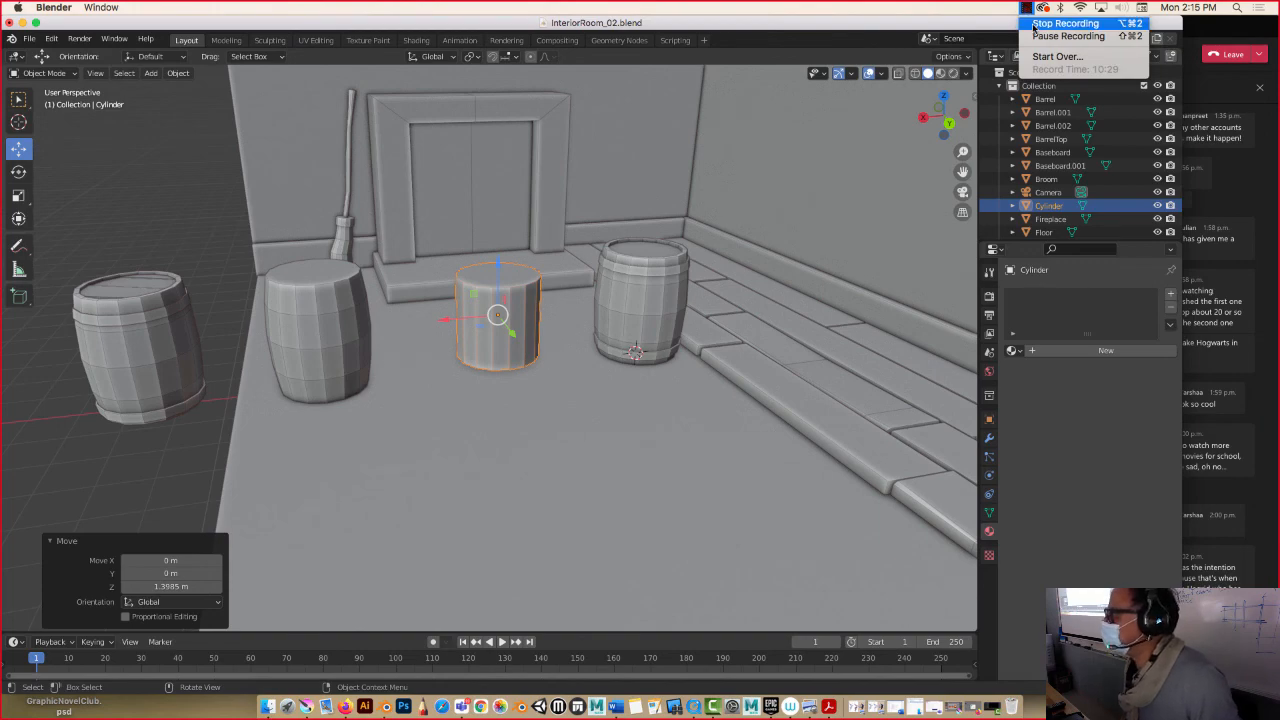